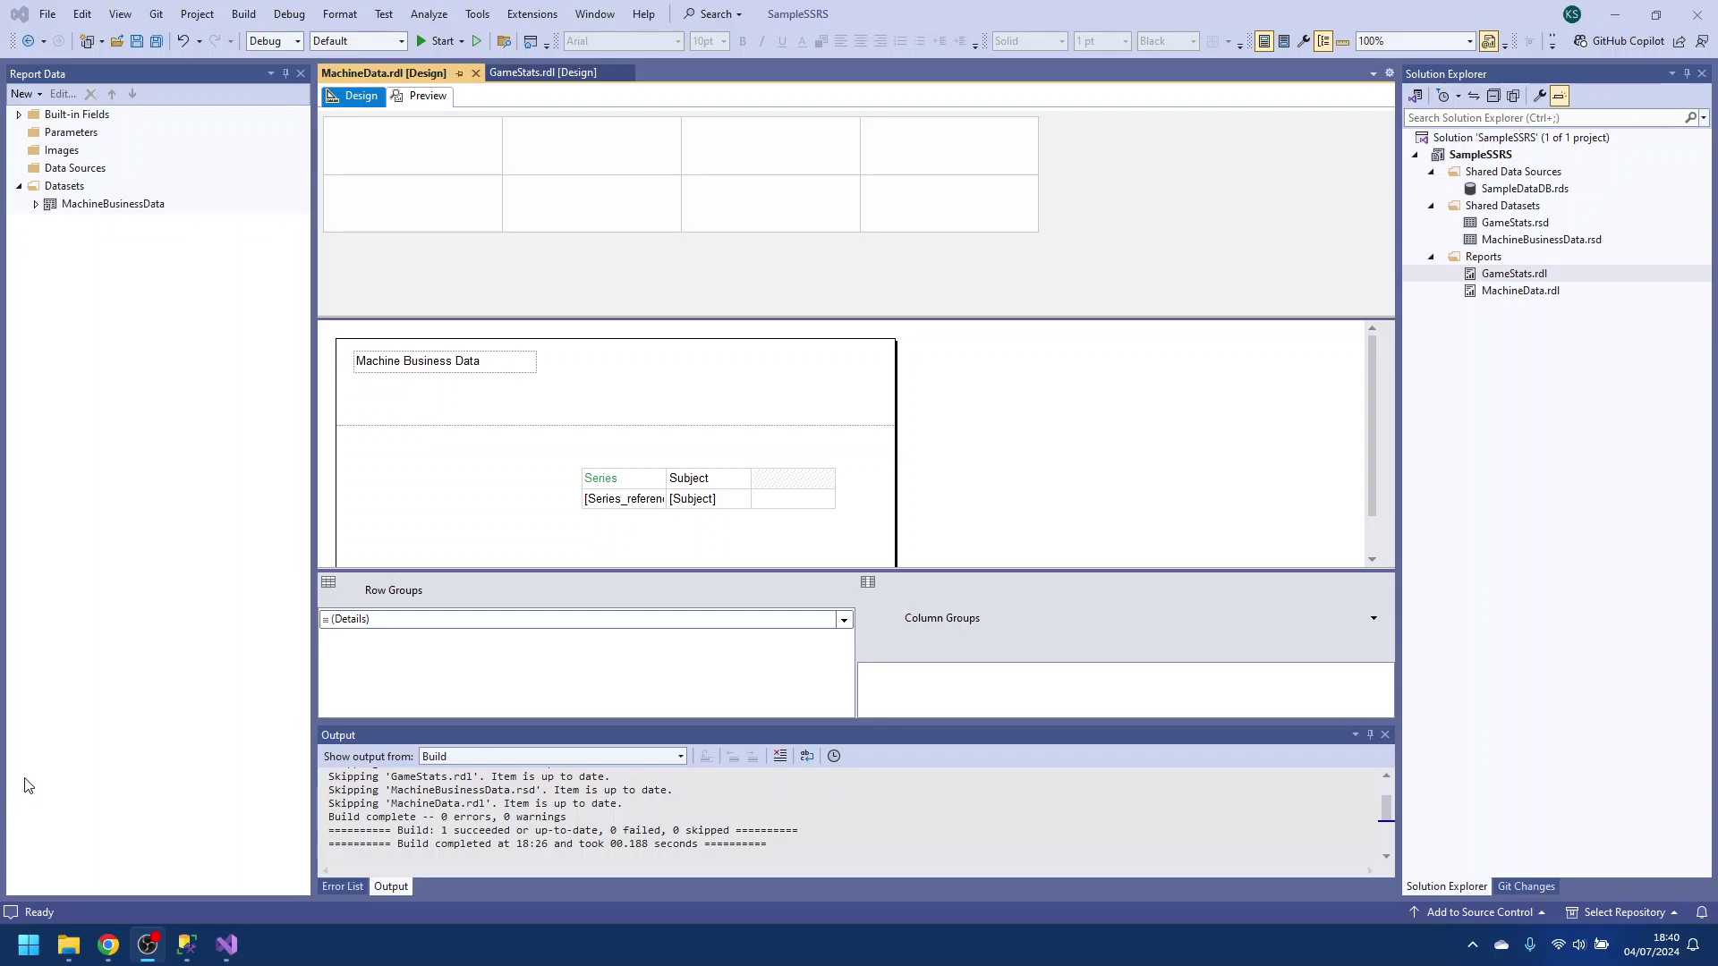
click(187, 945)
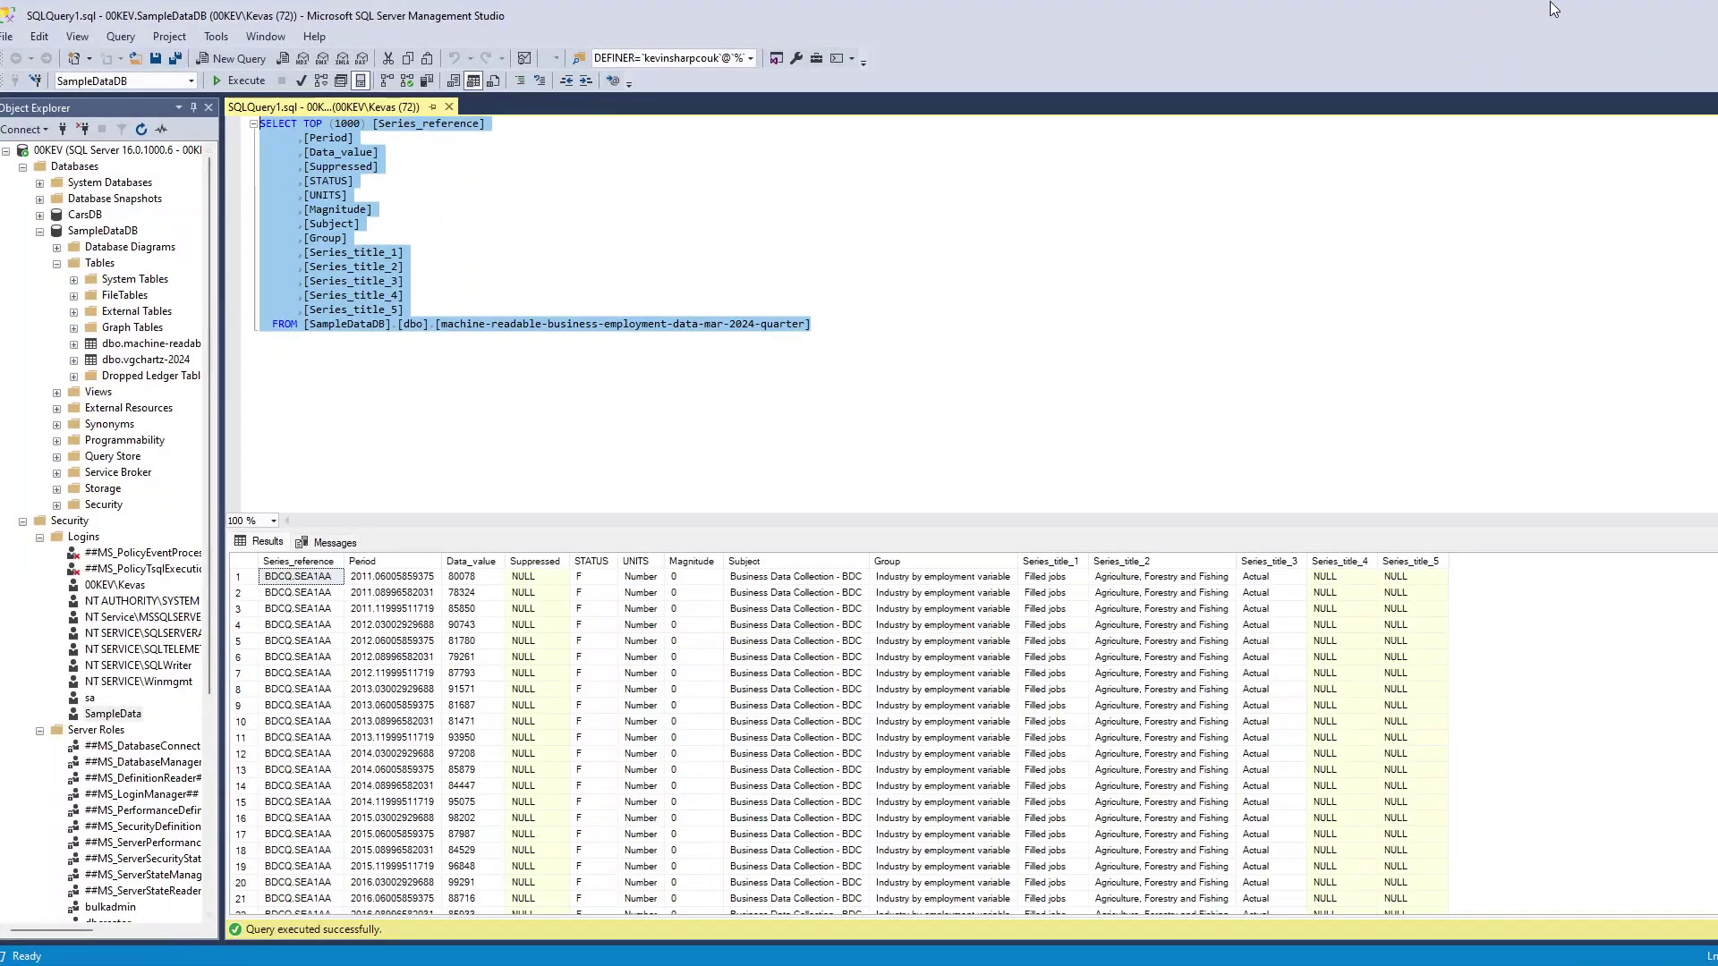
key(alt+Tab)
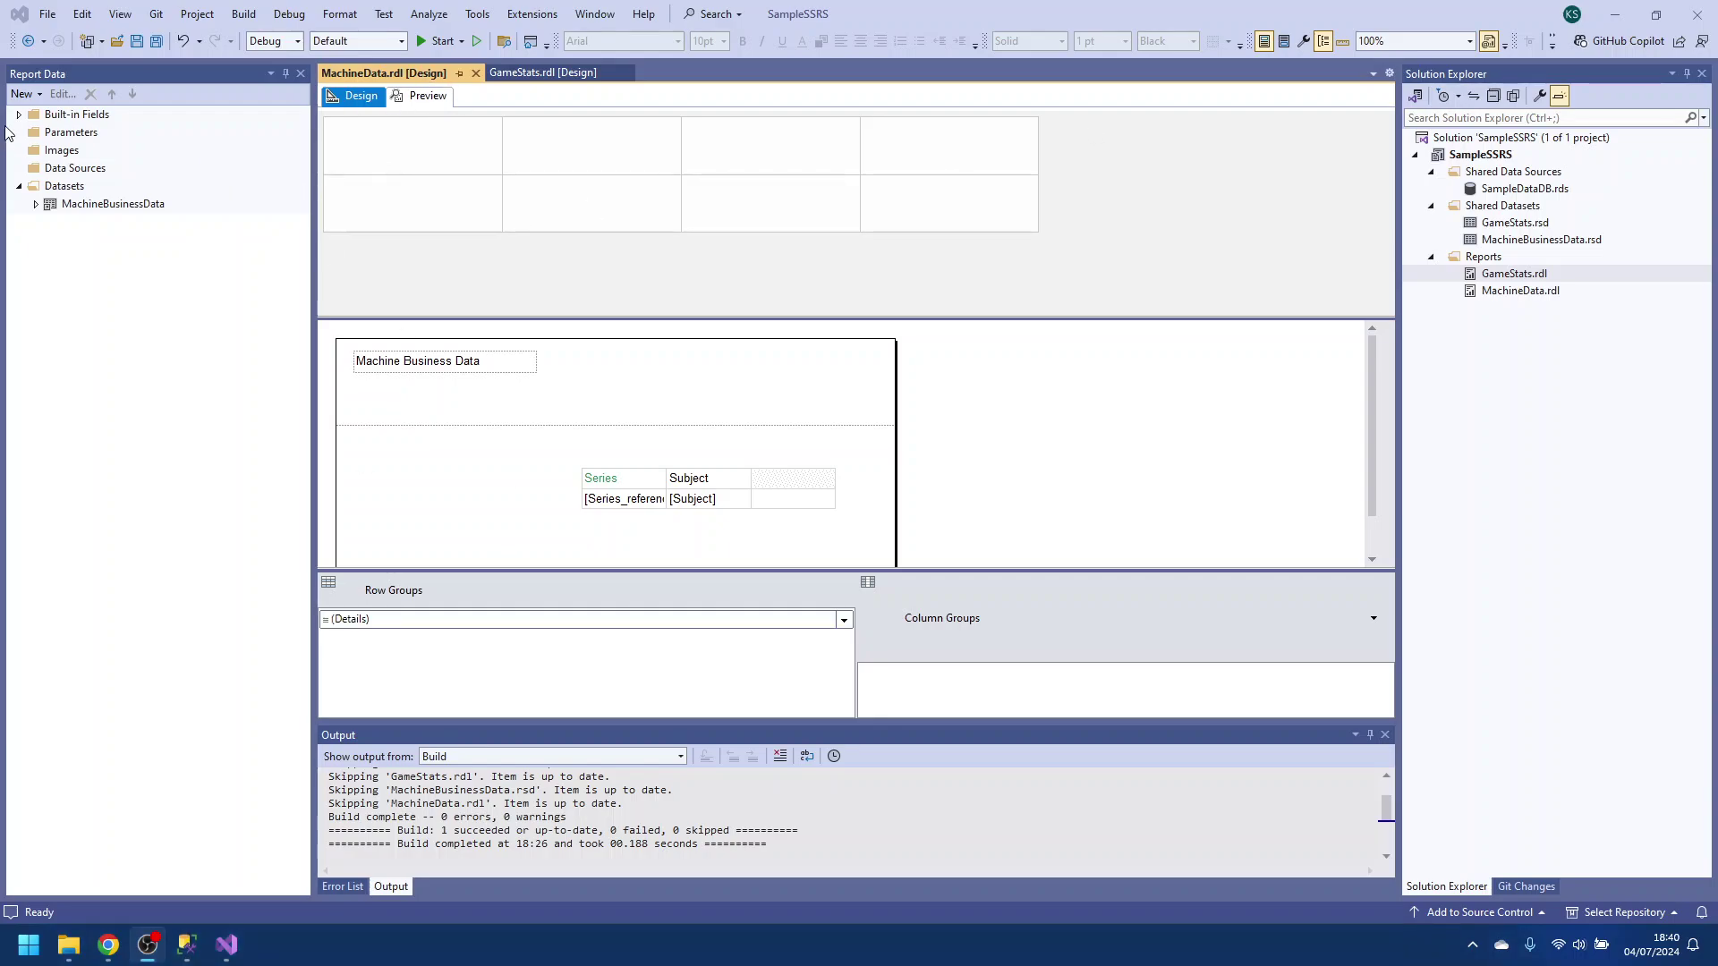
click(55, 134)
right_click(55, 134)
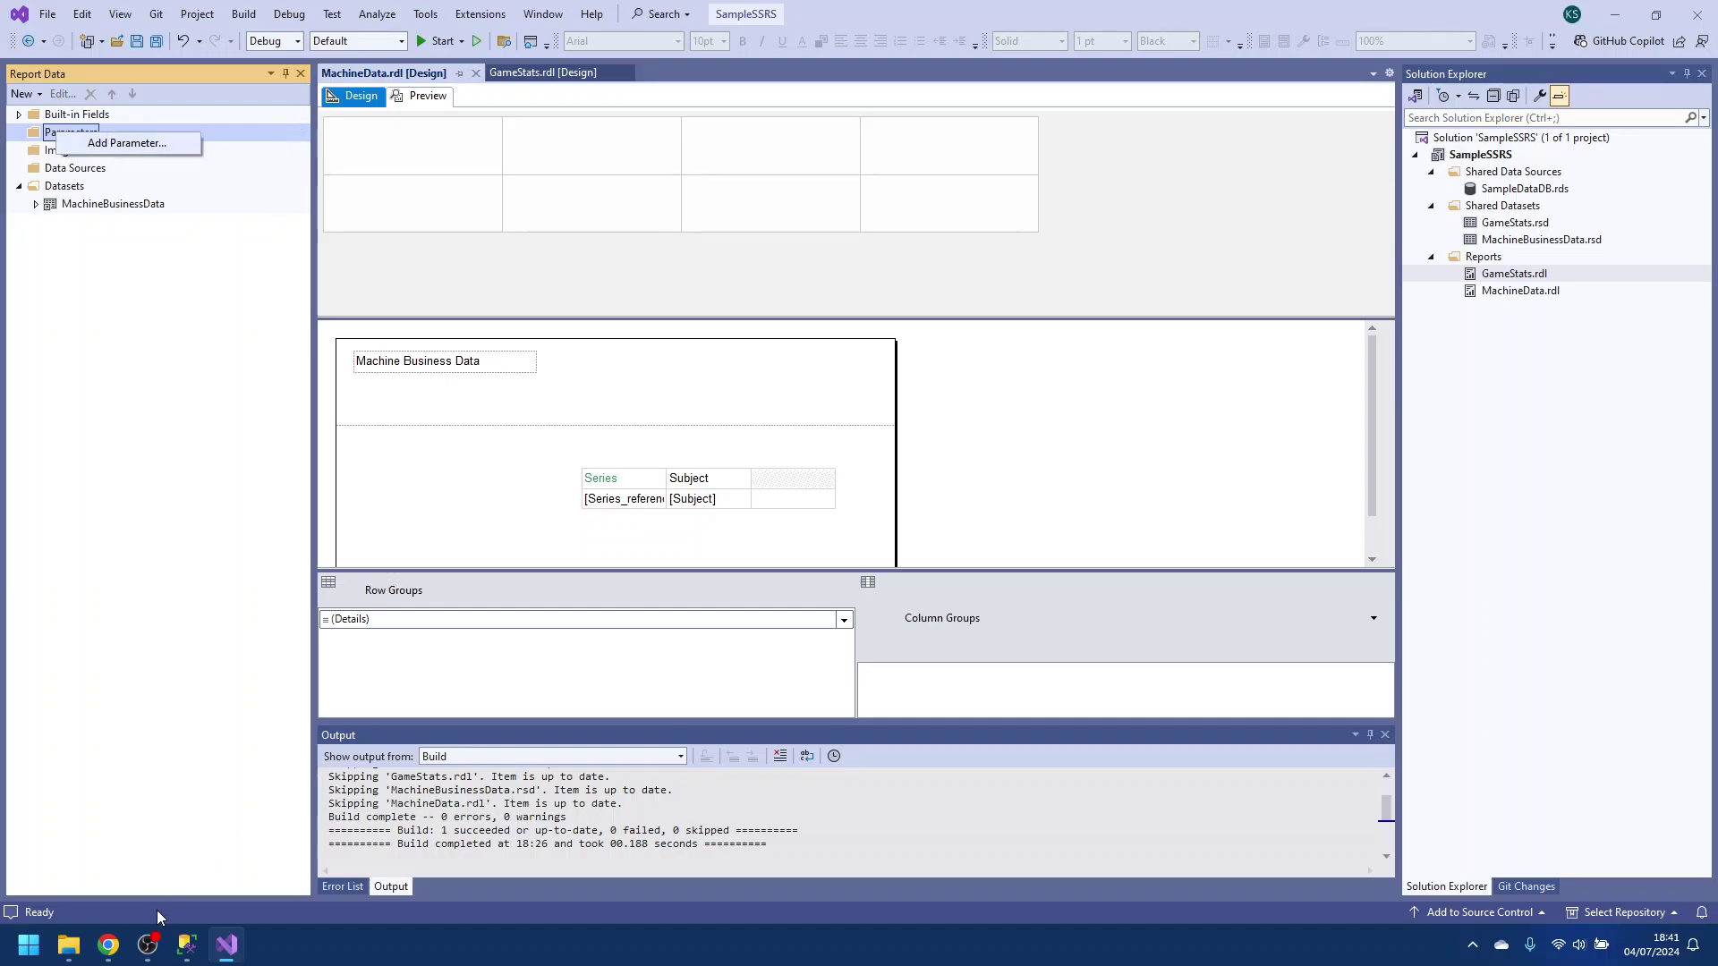
Switch to SQL Server Management Studio and add "create view v_SSRS_Lookup_SeriesTitle3 as" above the SELECT statement
click(188, 942)
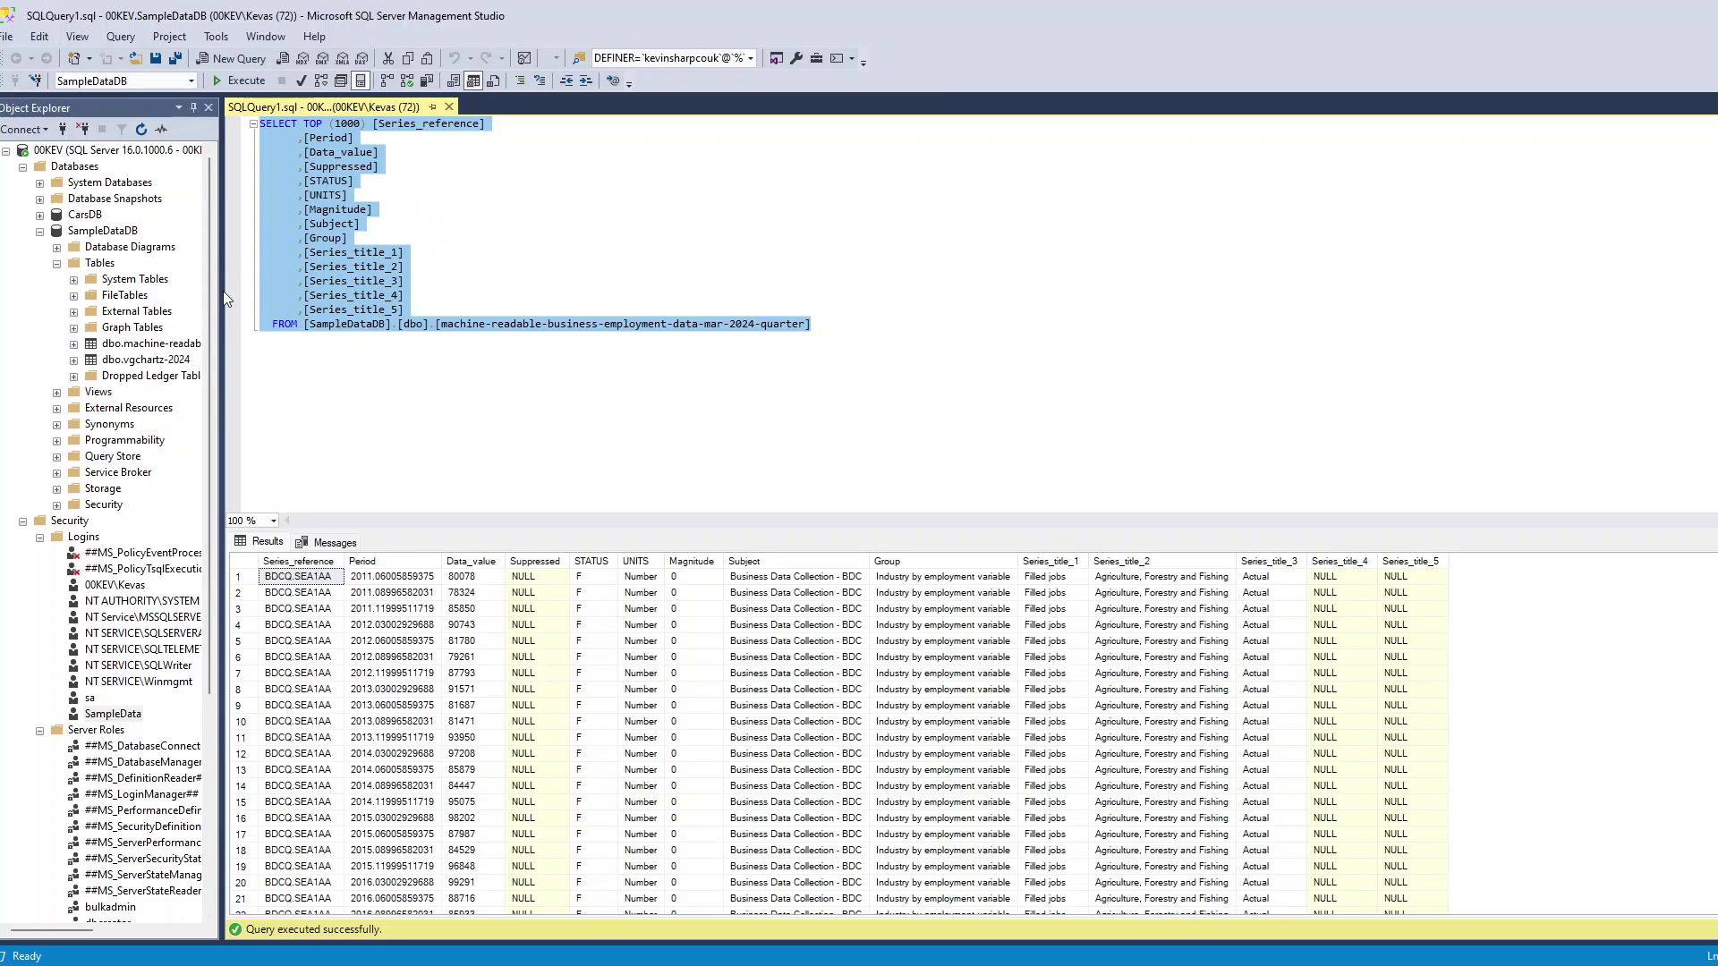
click(446, 202)
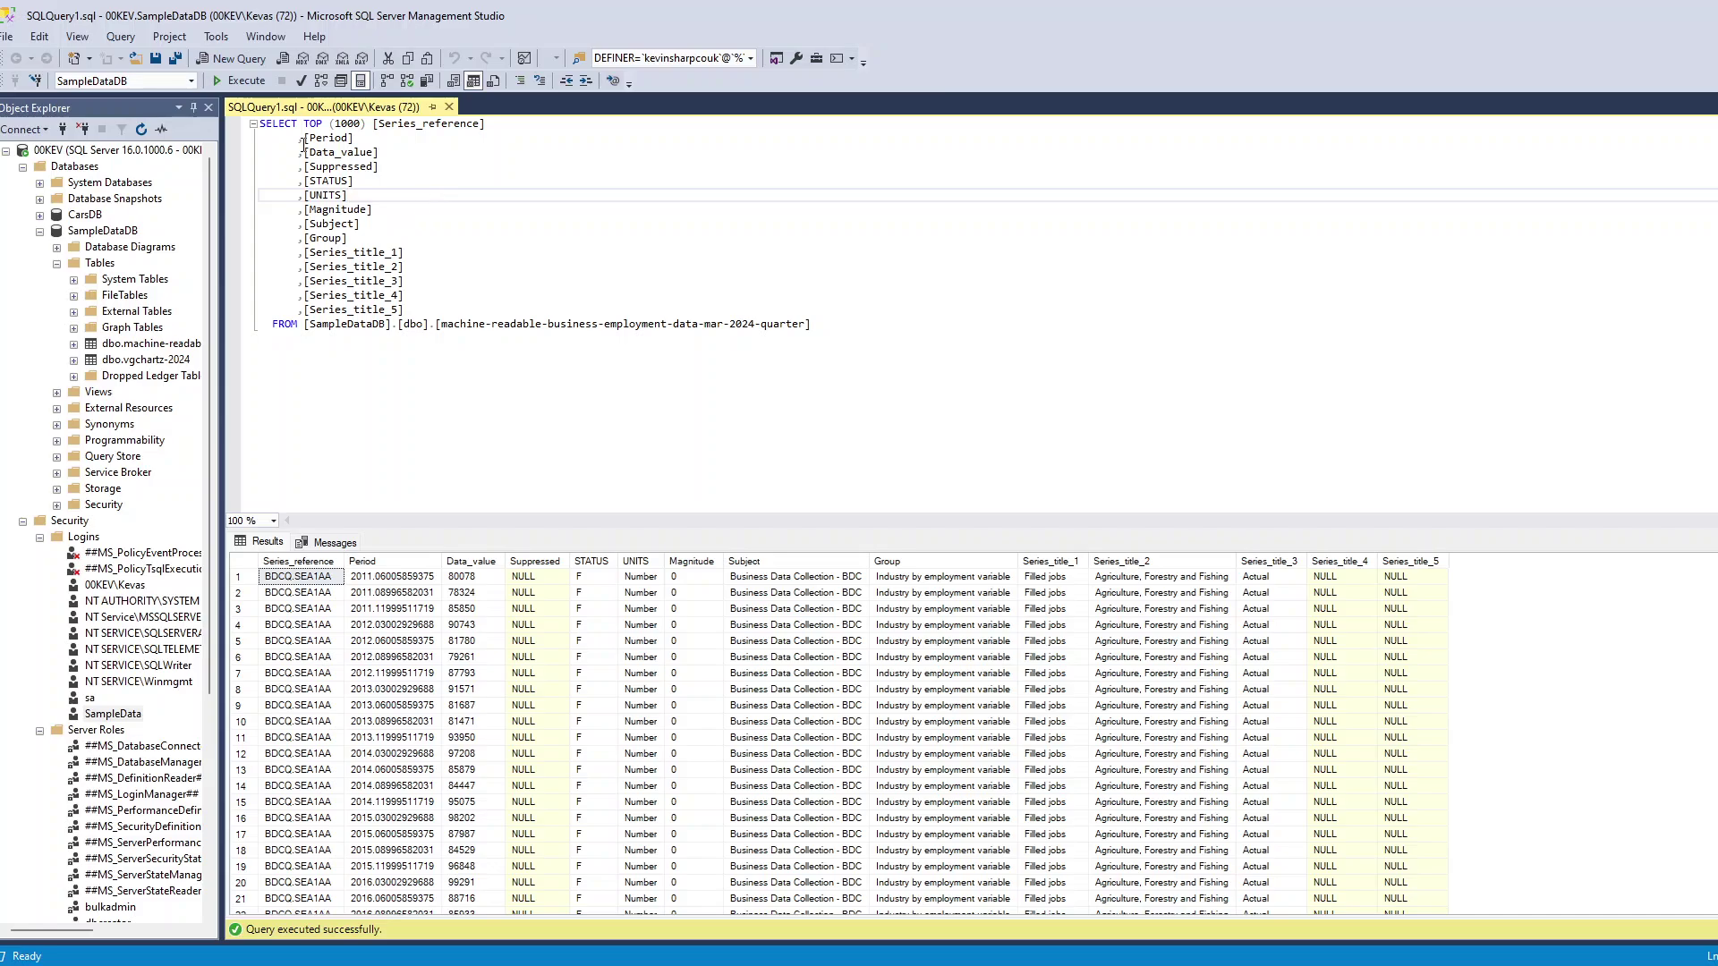
click(261, 129)
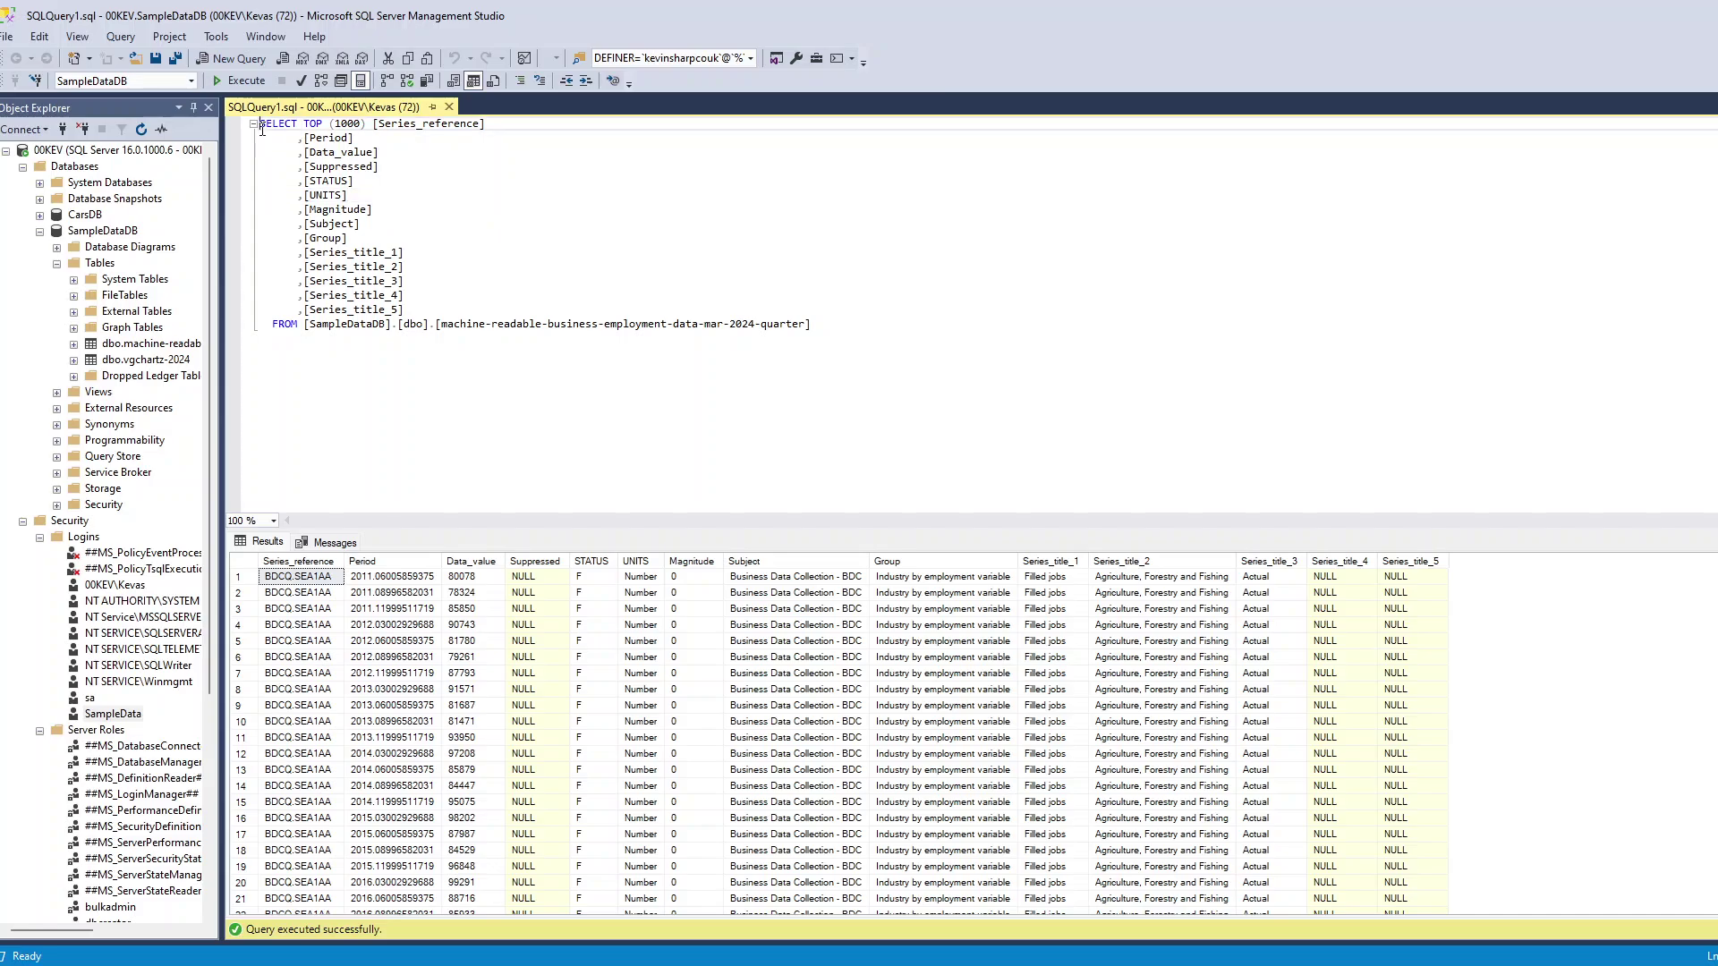
key(Return)
text(create)
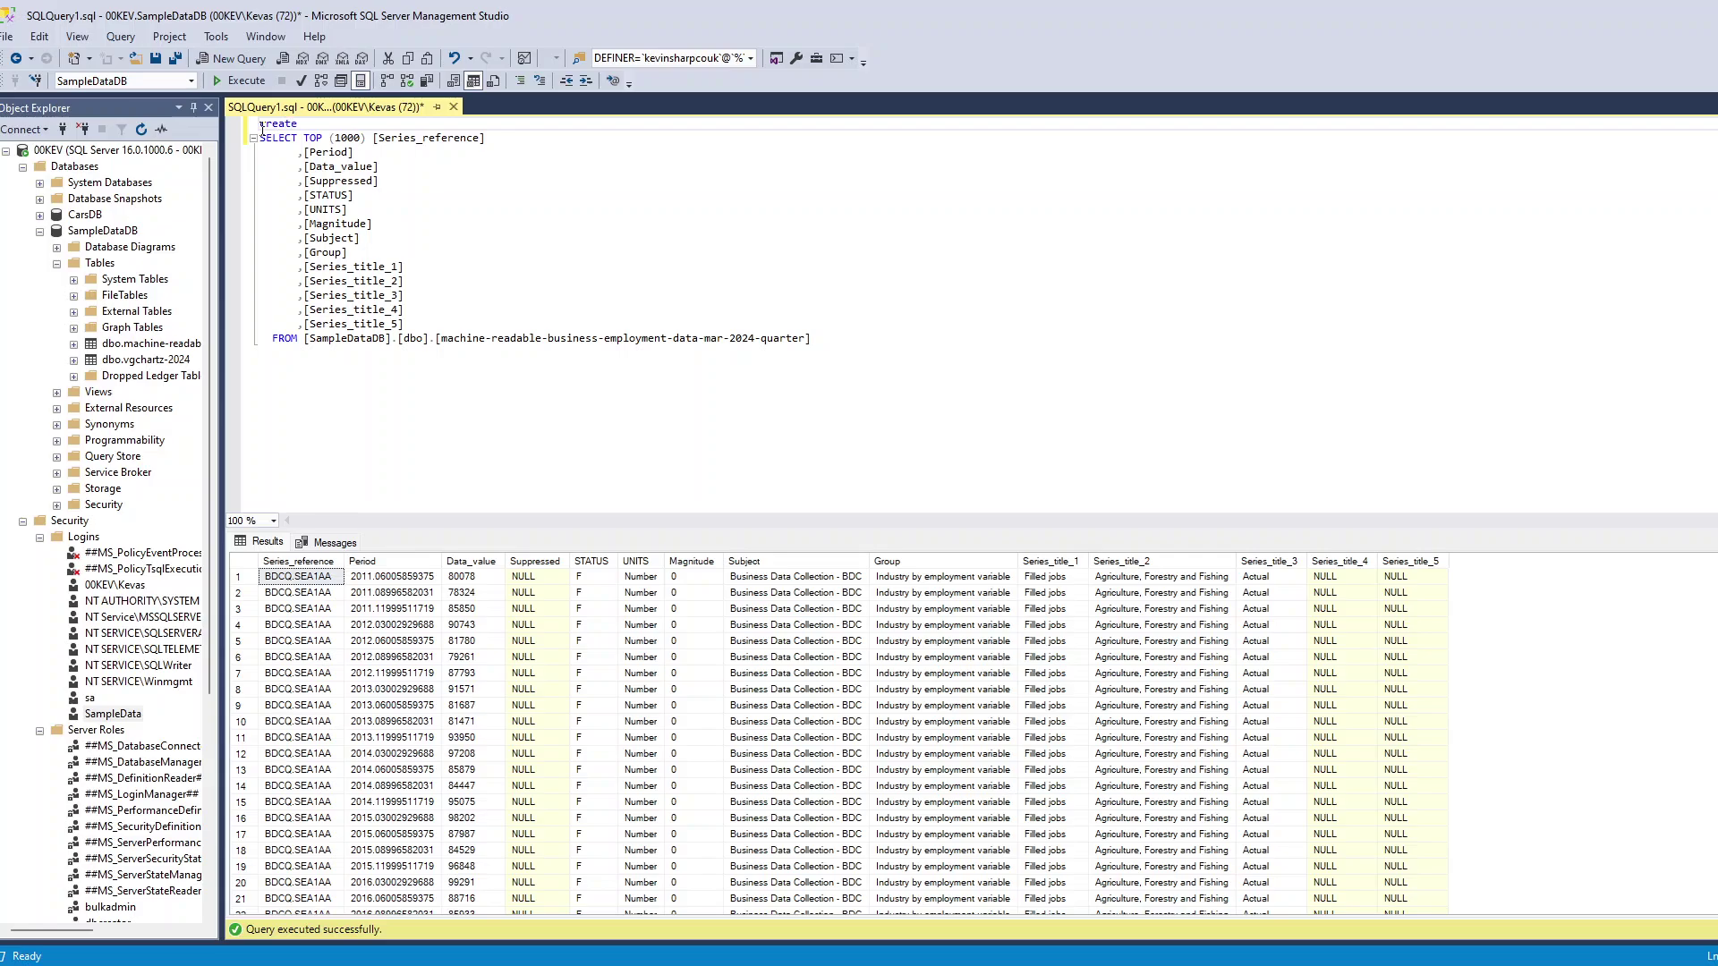
text( view v)
text(_)
text(SSRS_Lookup_)
text(S_Lookup_S)
text(erie)
text(sTitle)
text(3 )
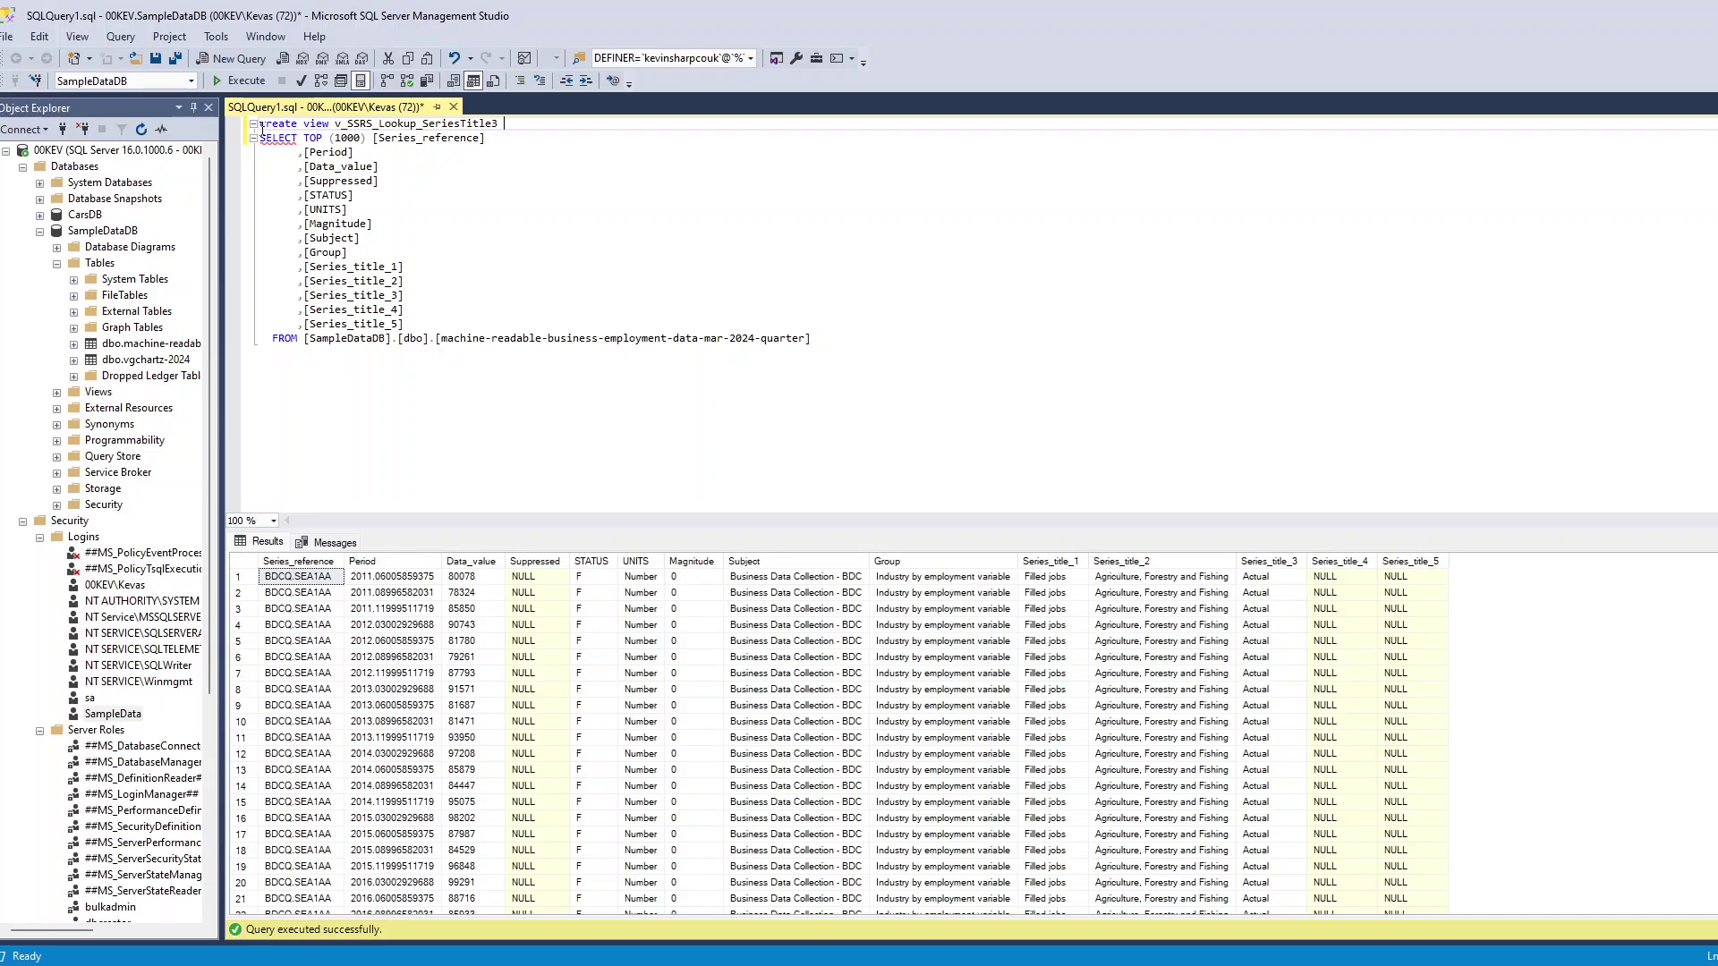
text(as)
Remove TOP (1000), all columns before Series_title_3 and that column's leading comma from the SELECT statement
click(303, 137)
drag(303, 137, 419, 280)
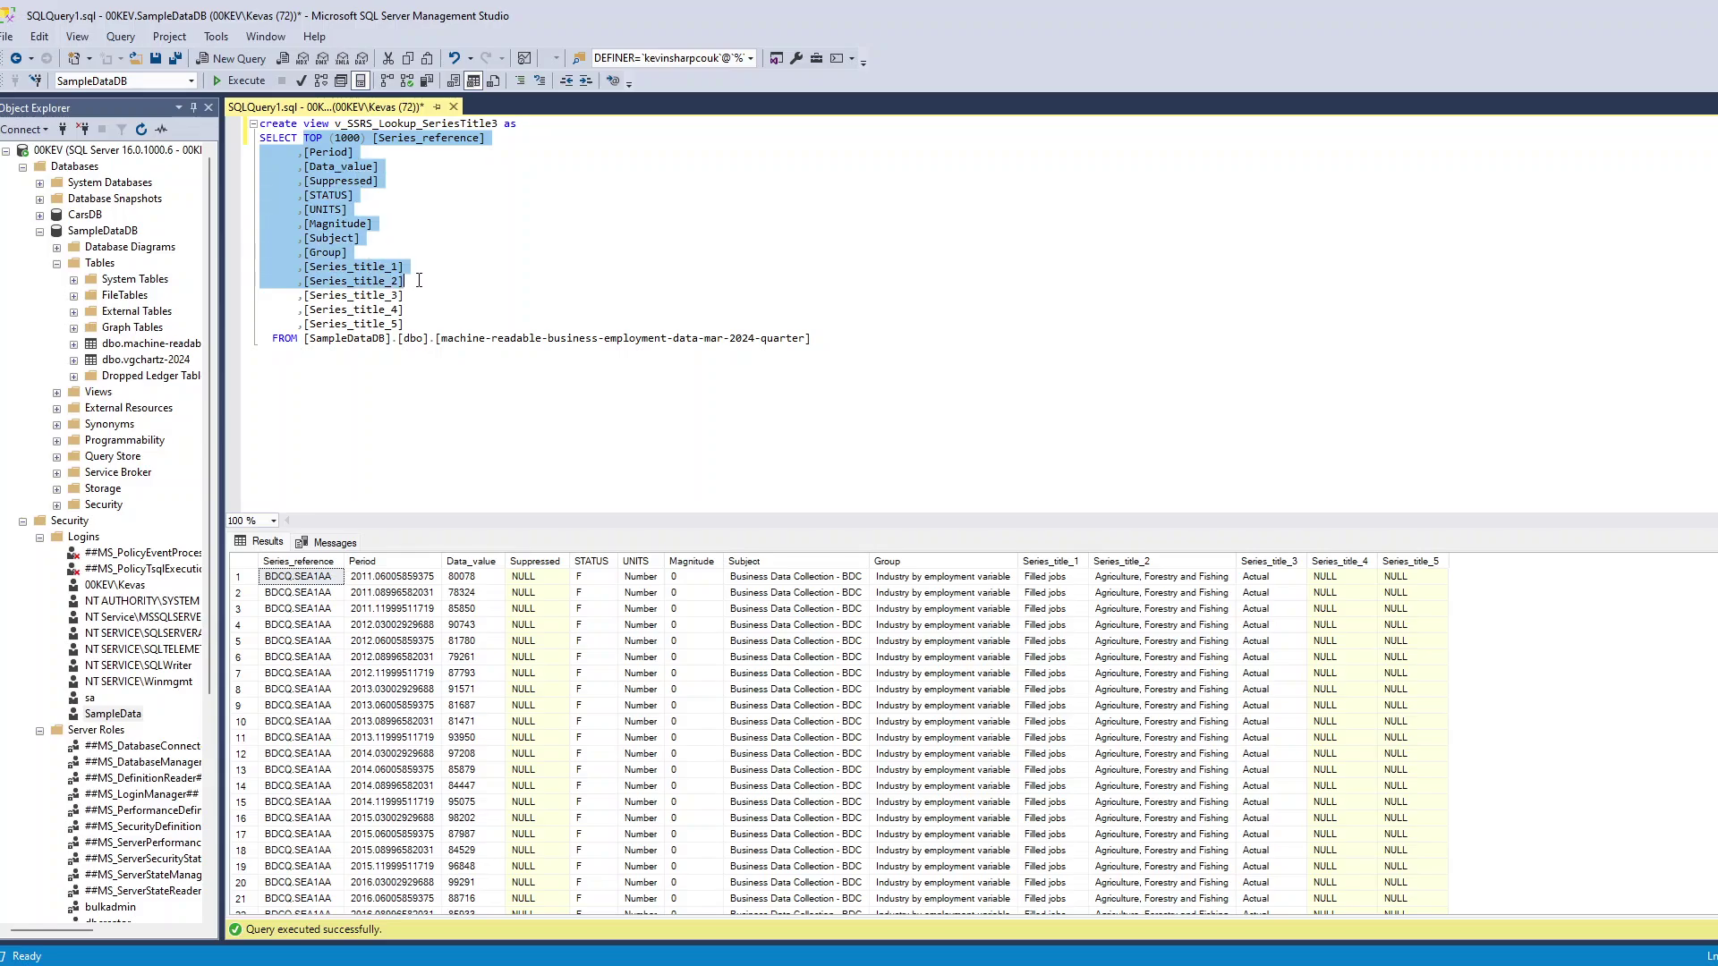
scroll(1199, 640, down, 20)
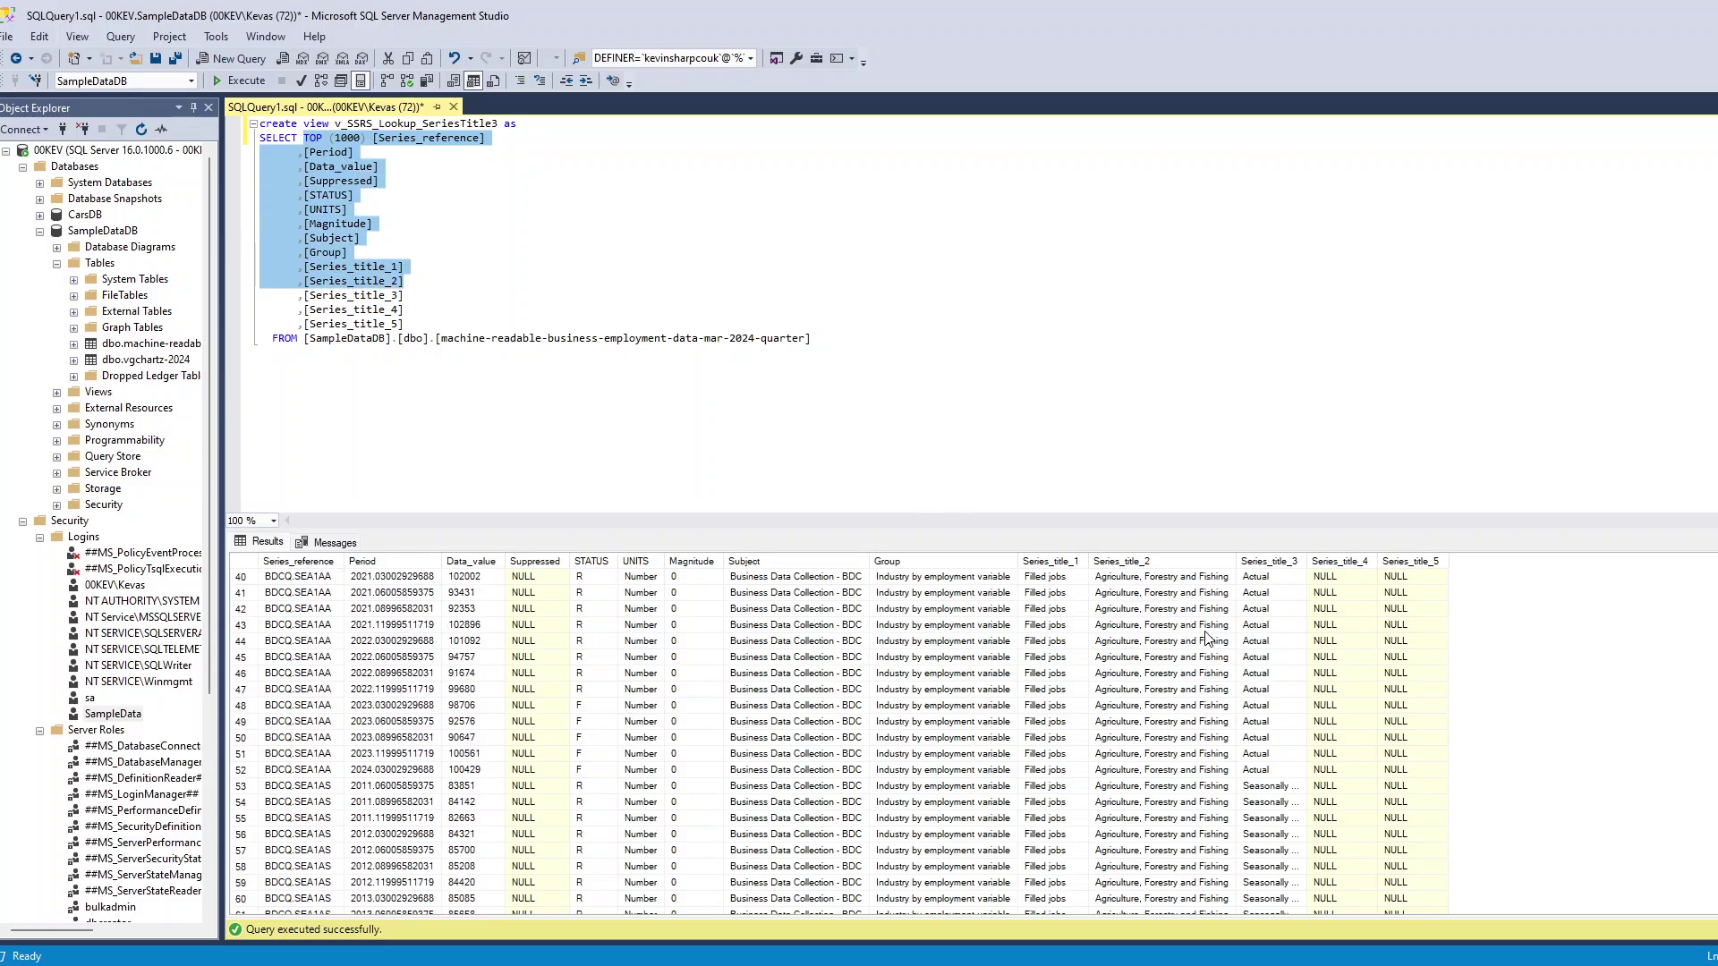
scroll(1257, 626, up, 9)
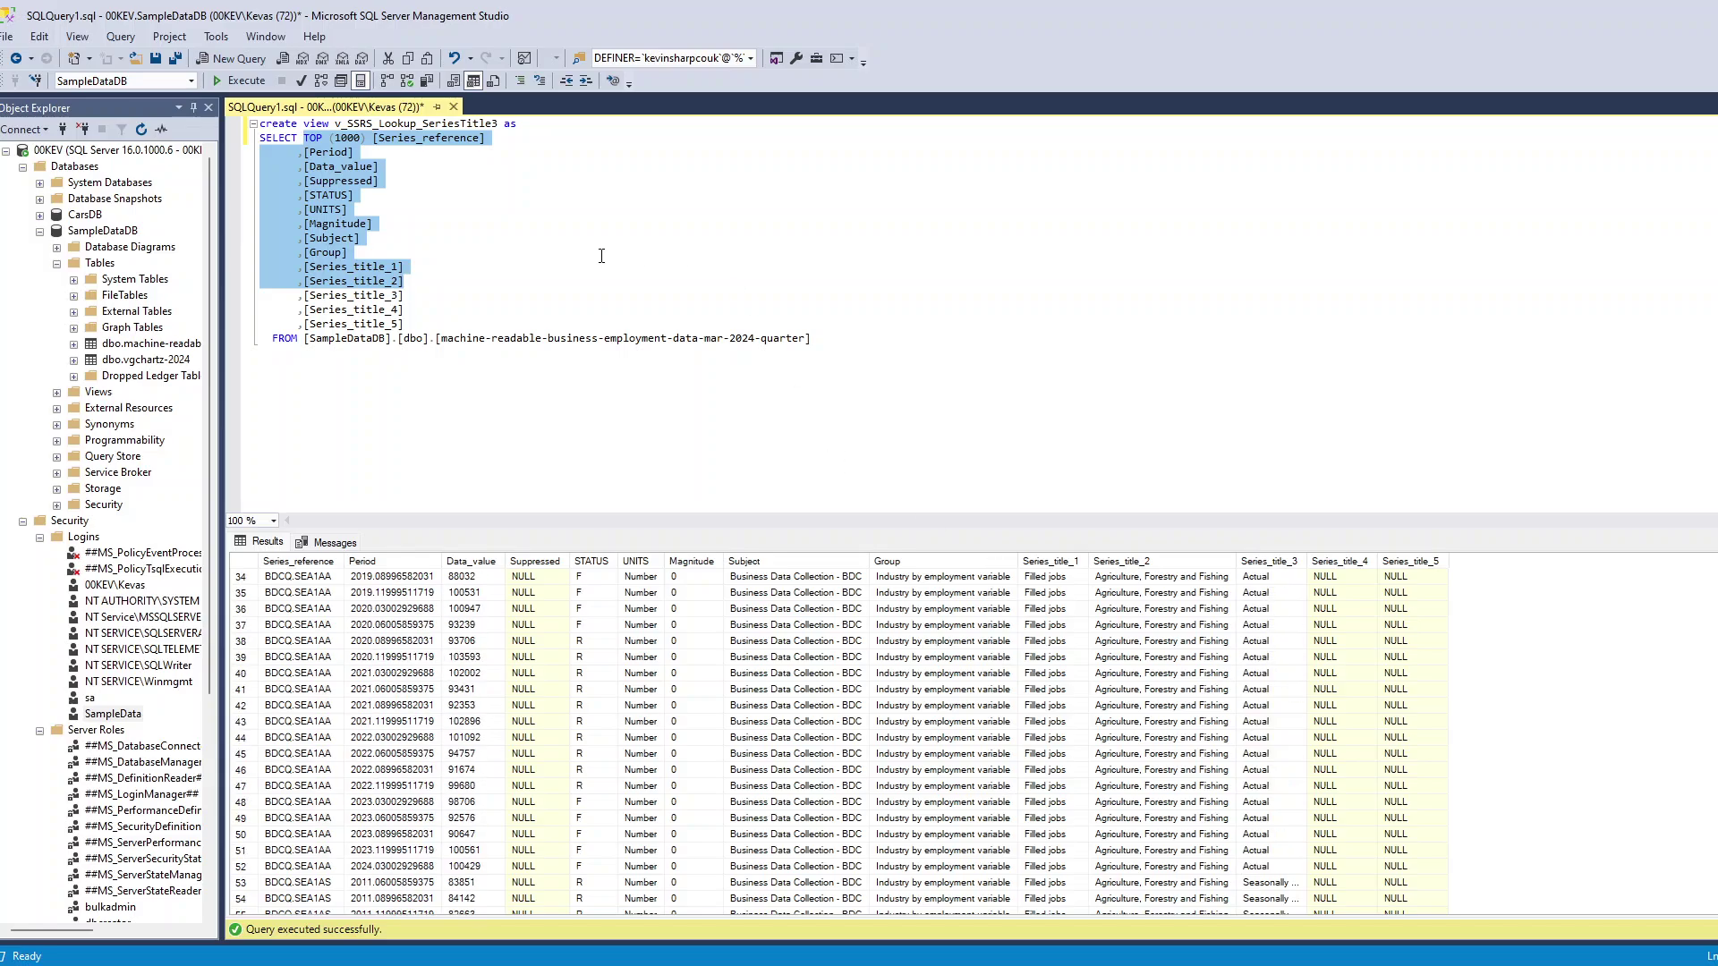
key(Delete)
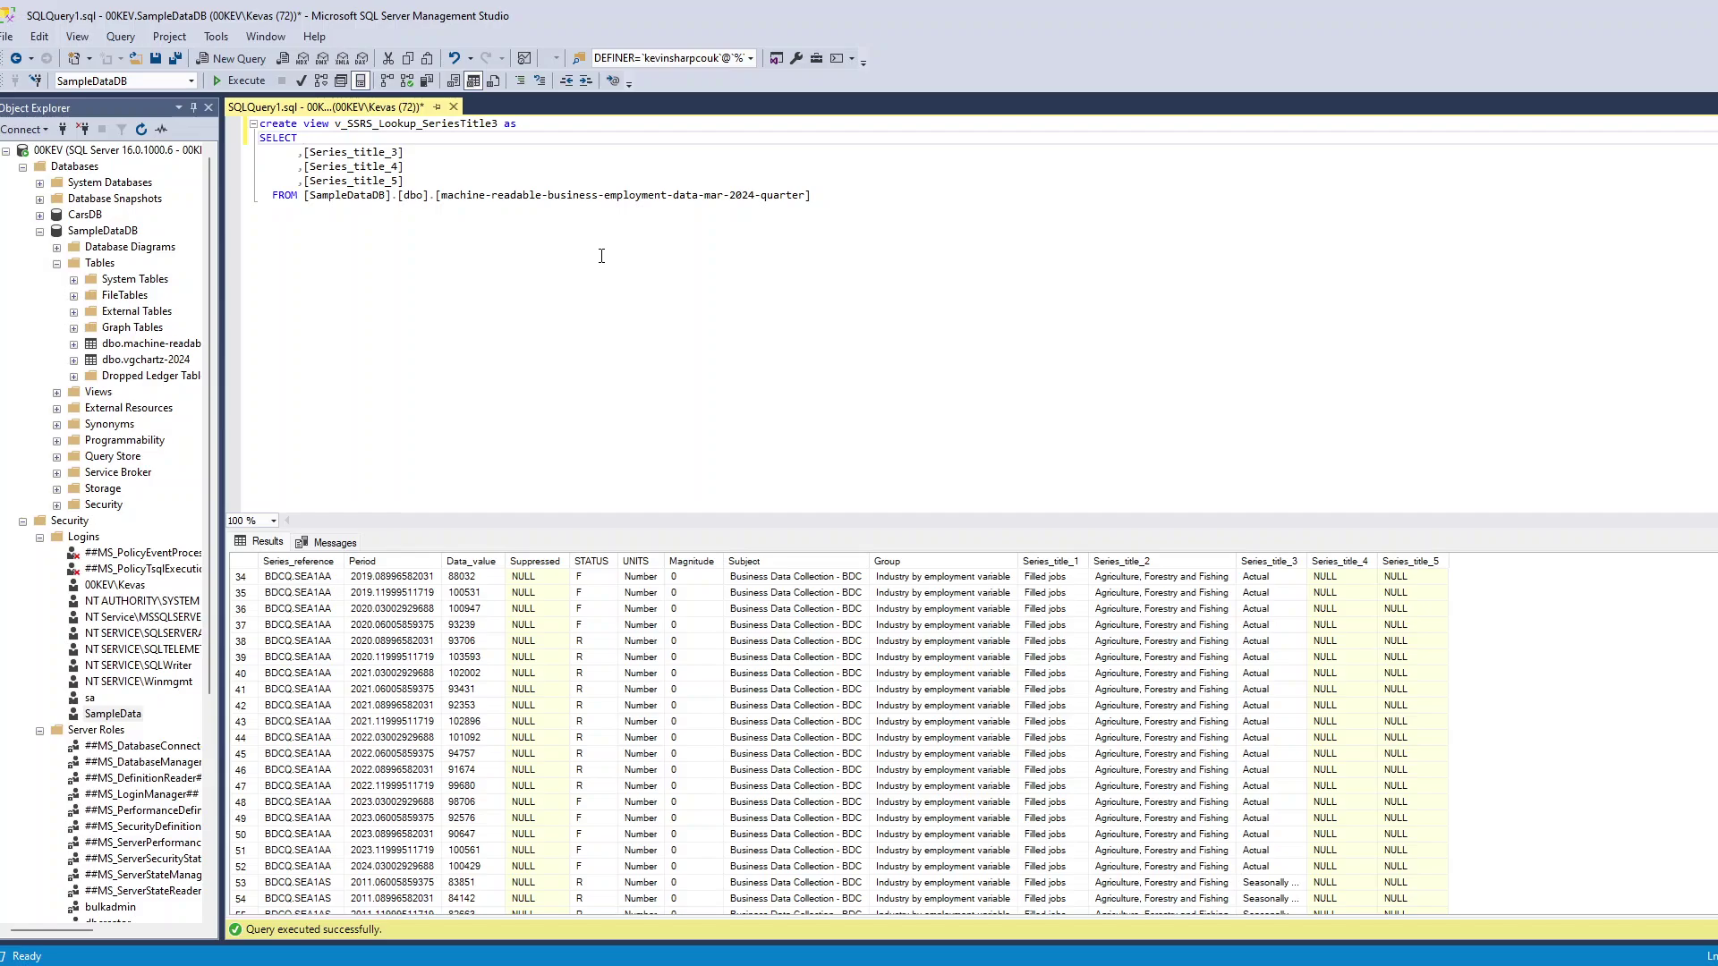
click(300, 154)
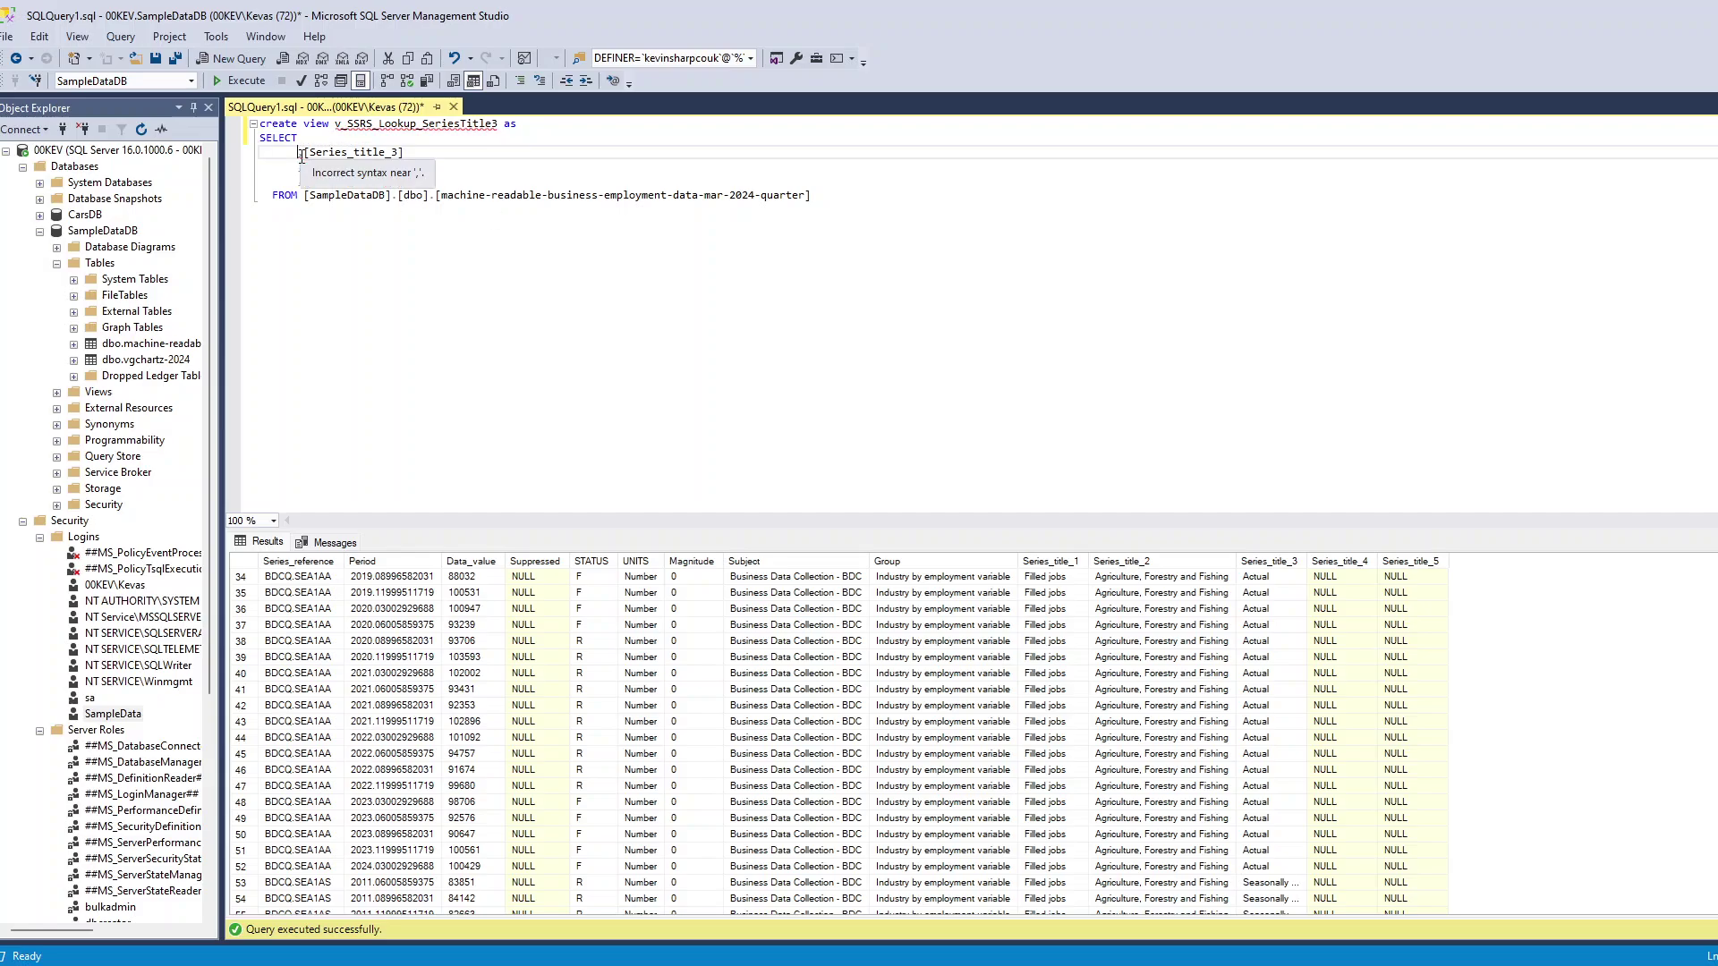
key(Delete)
Add the distinct keyword after SELECT in the view definition
click(345, 137)
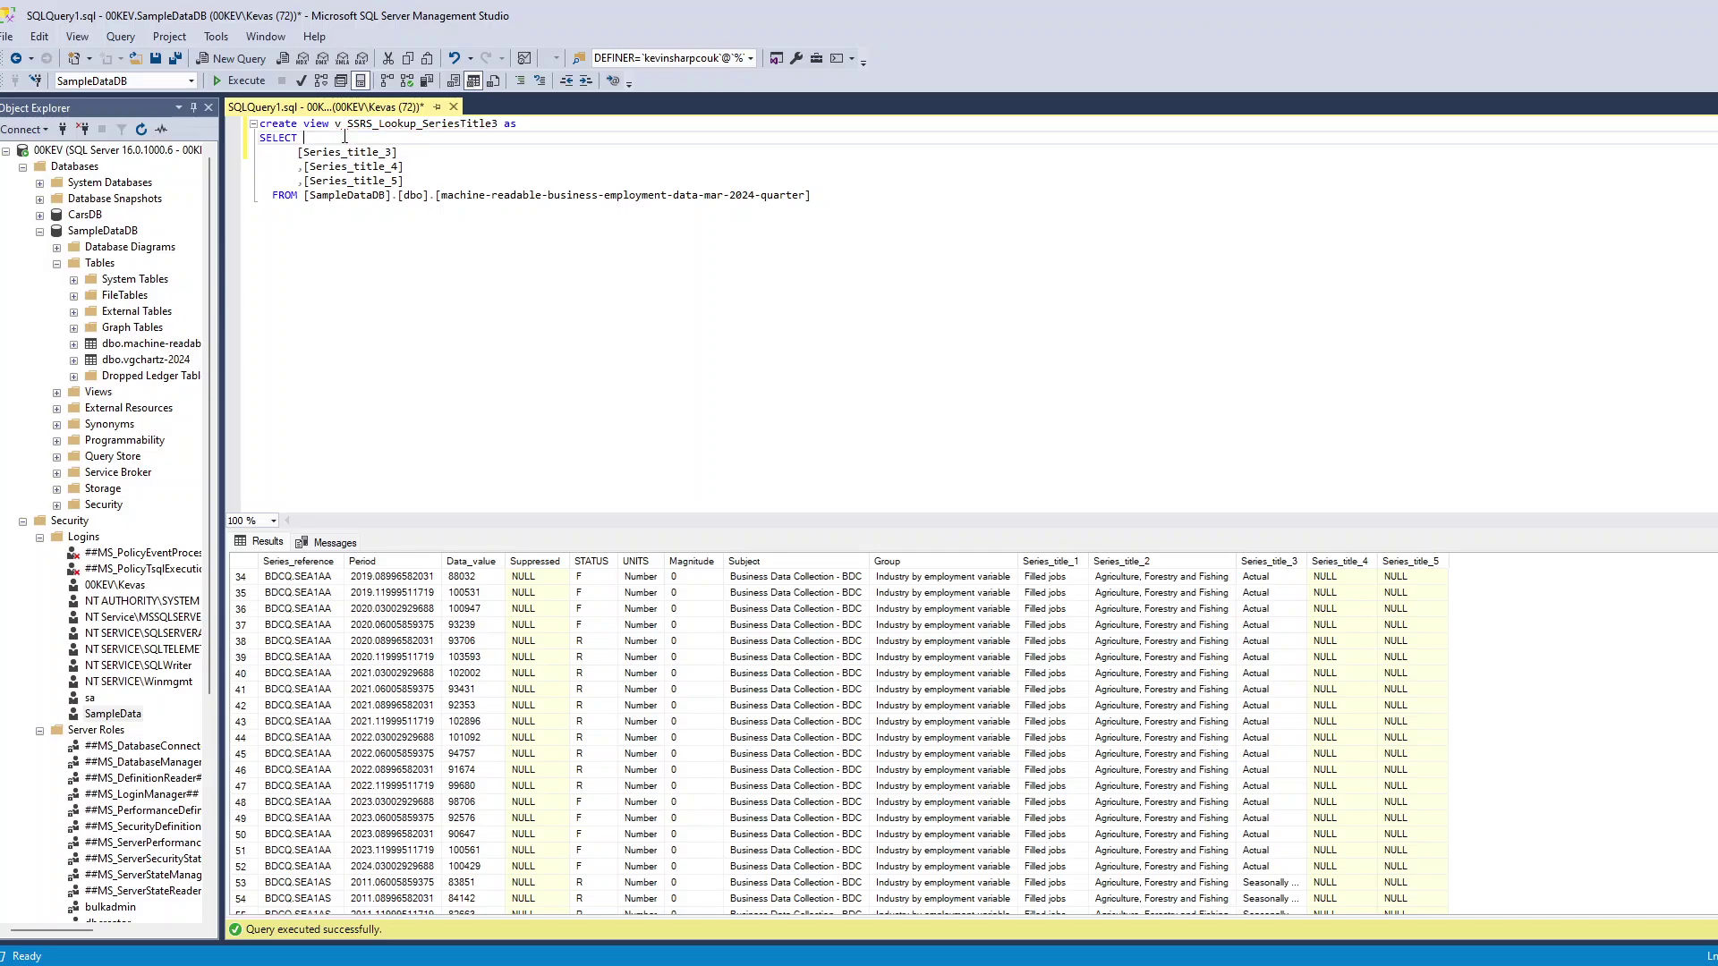
text(distinct)
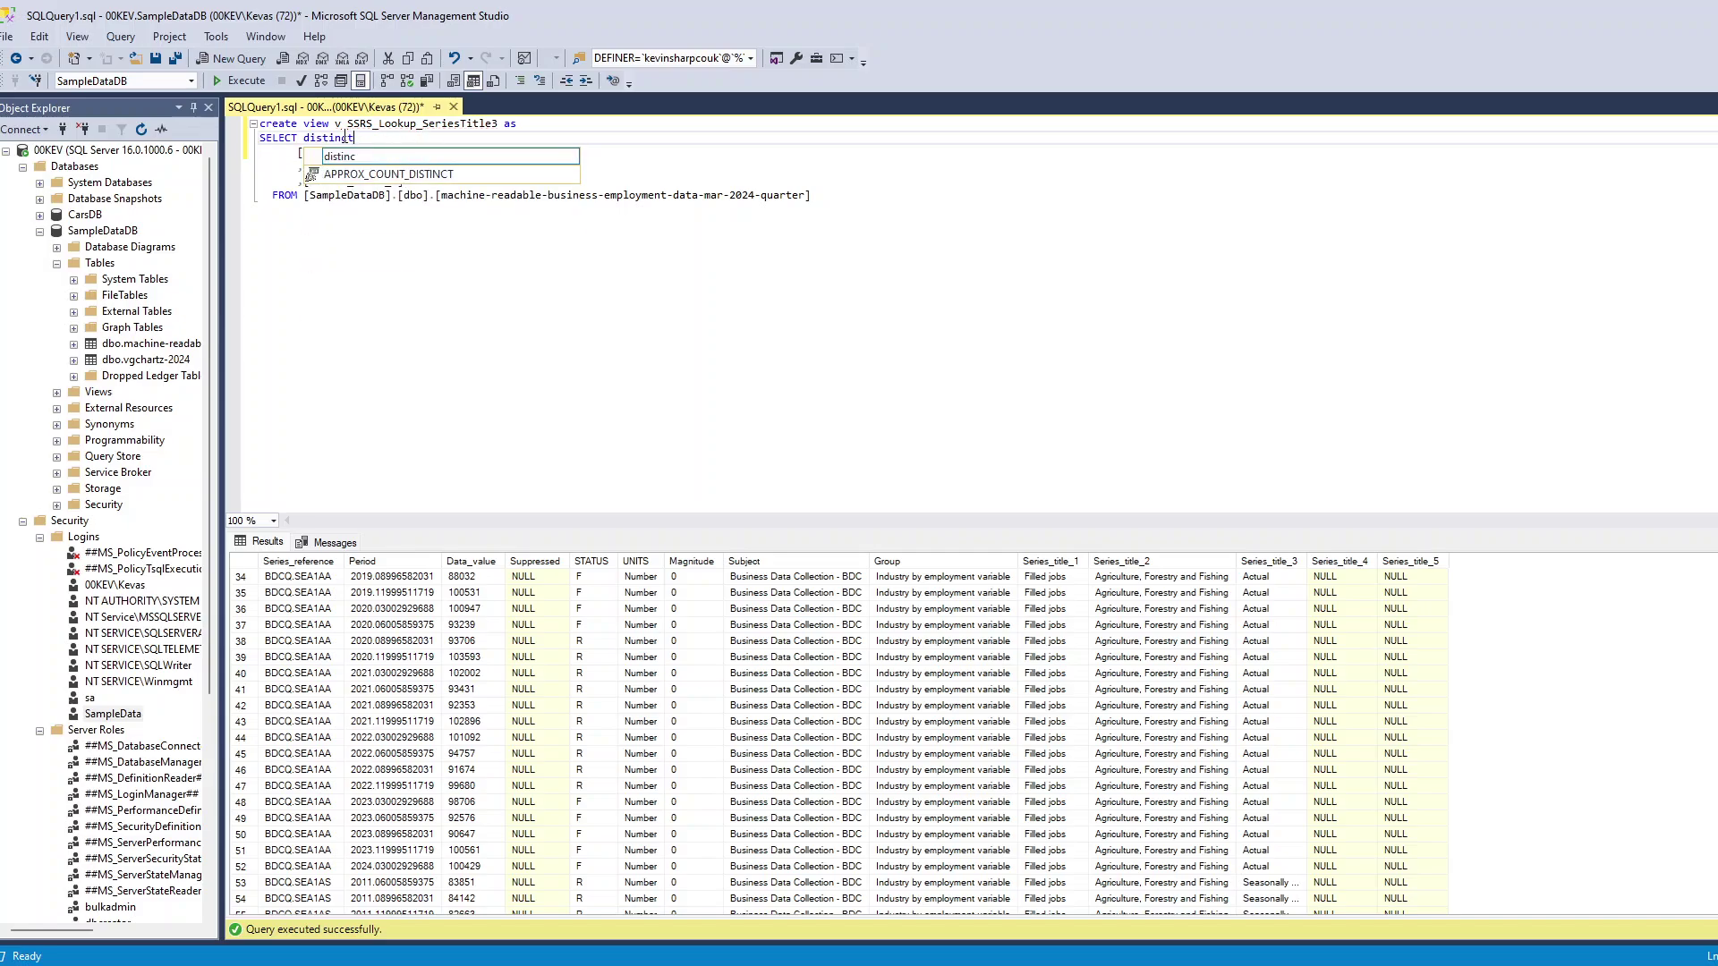
key(Escape)
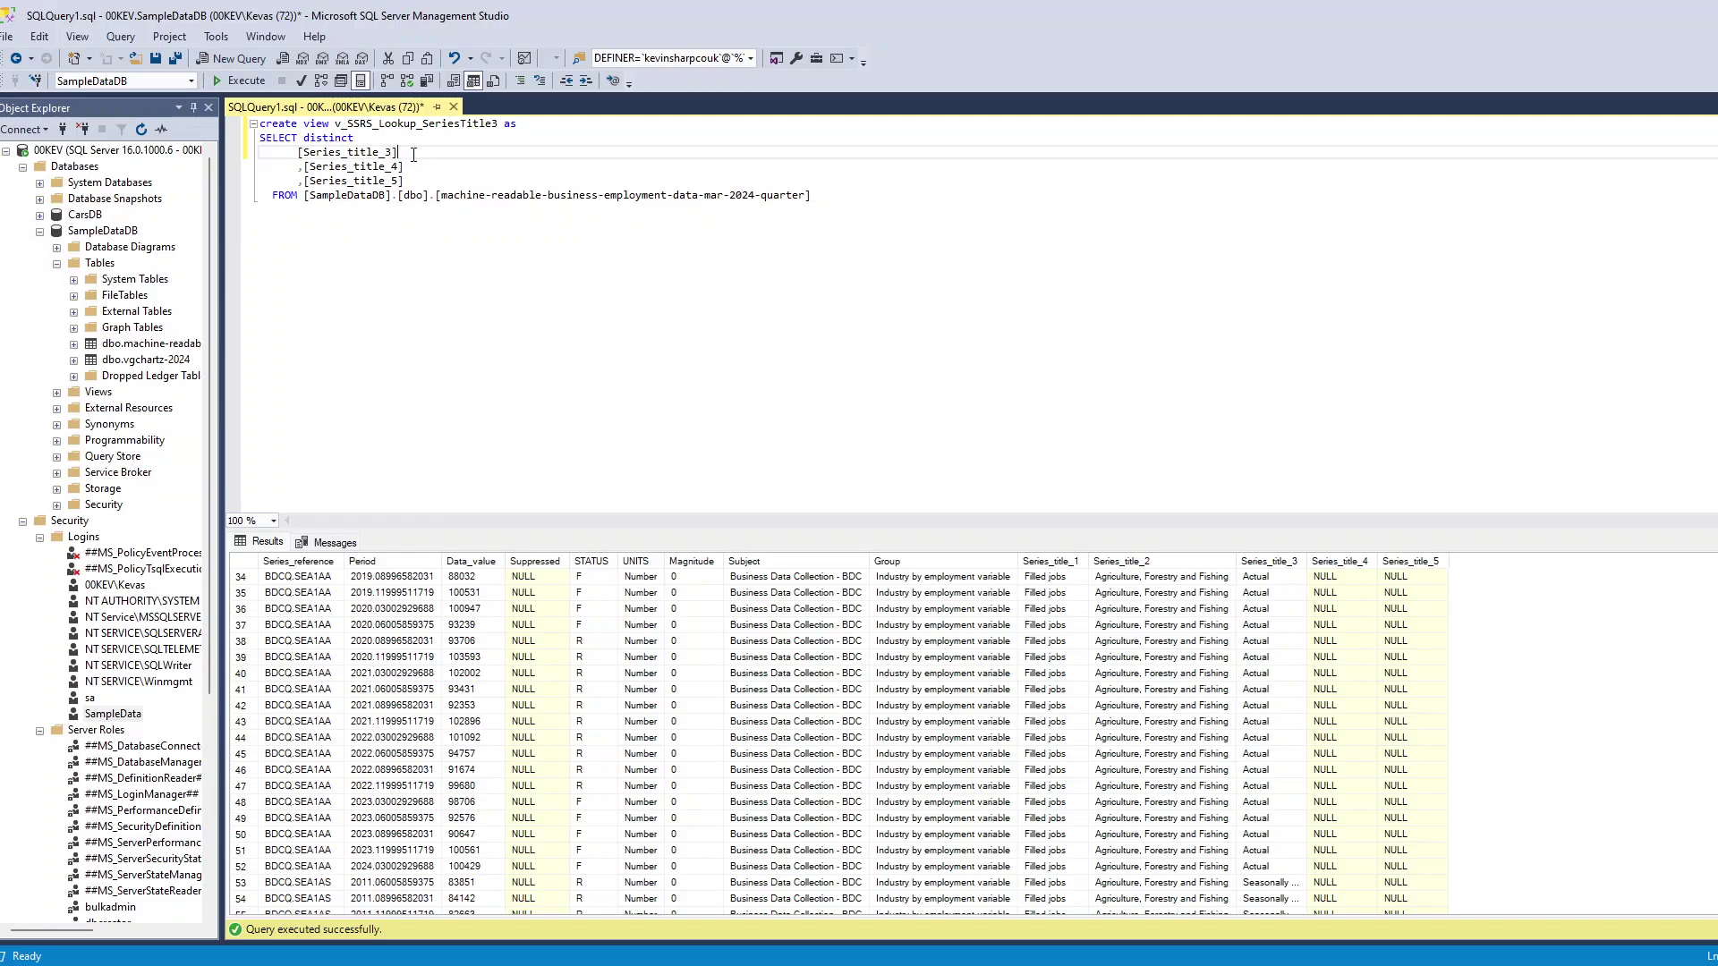
Remove Series_title_4 and Series_title_5 from the query and alias Series_title_3 as SeriesTitle
drag(402, 152, 443, 185)
key(Delete)
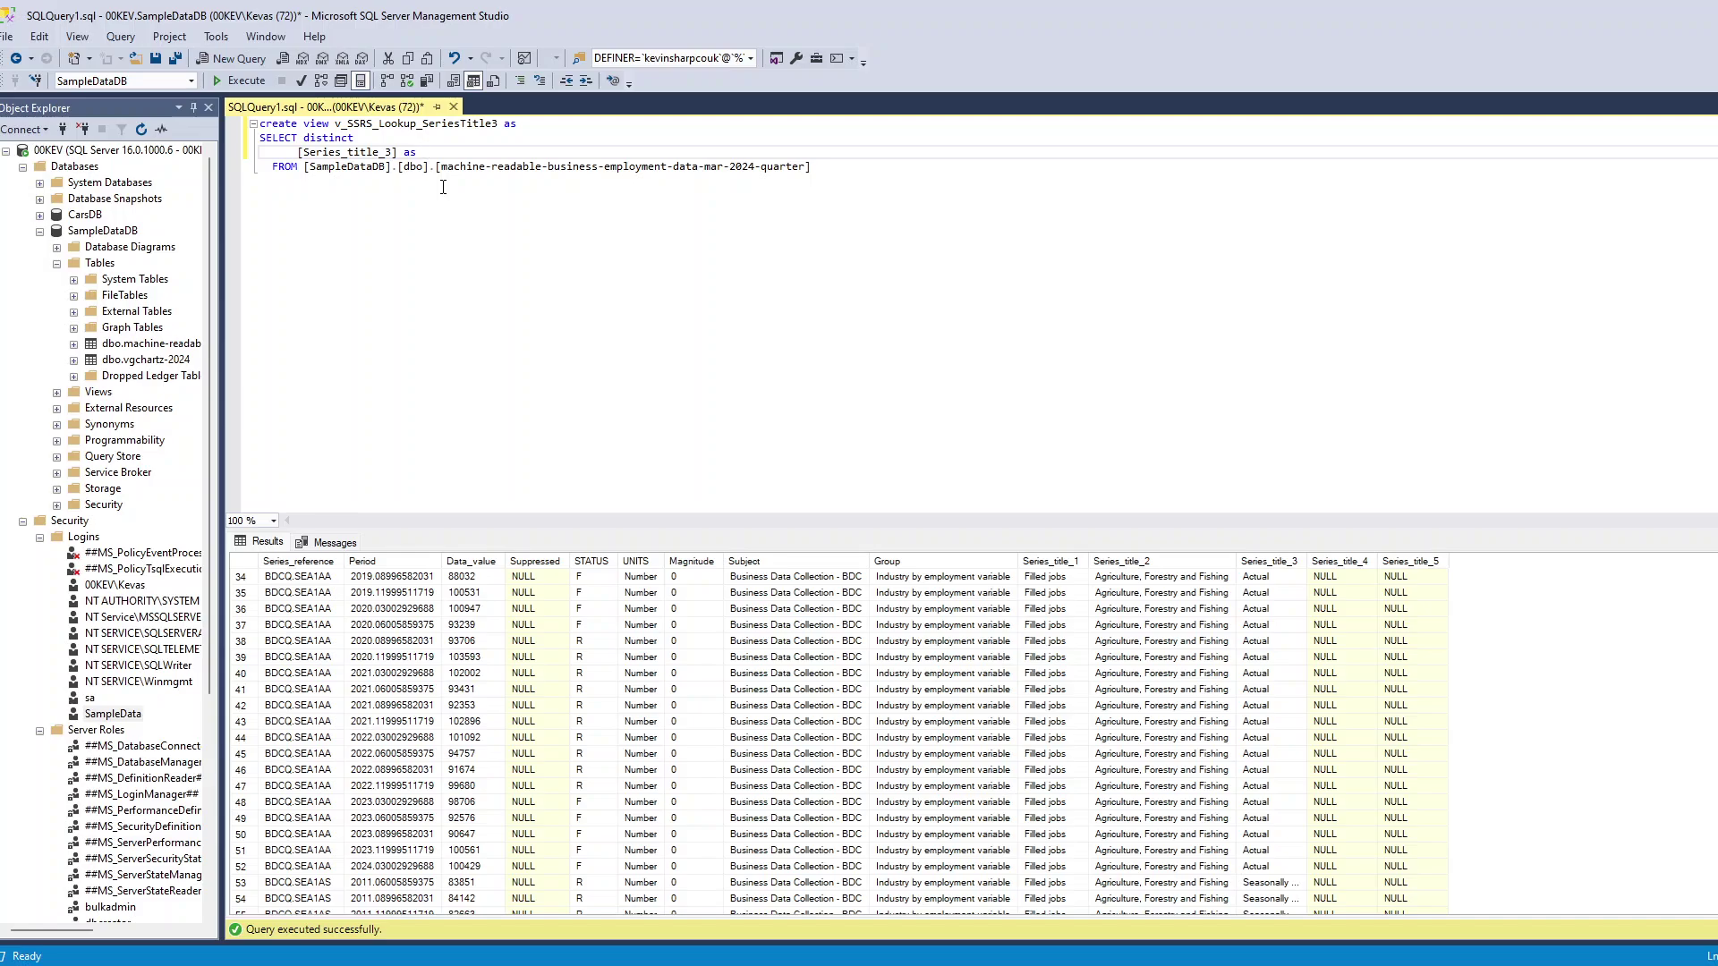
text(as )
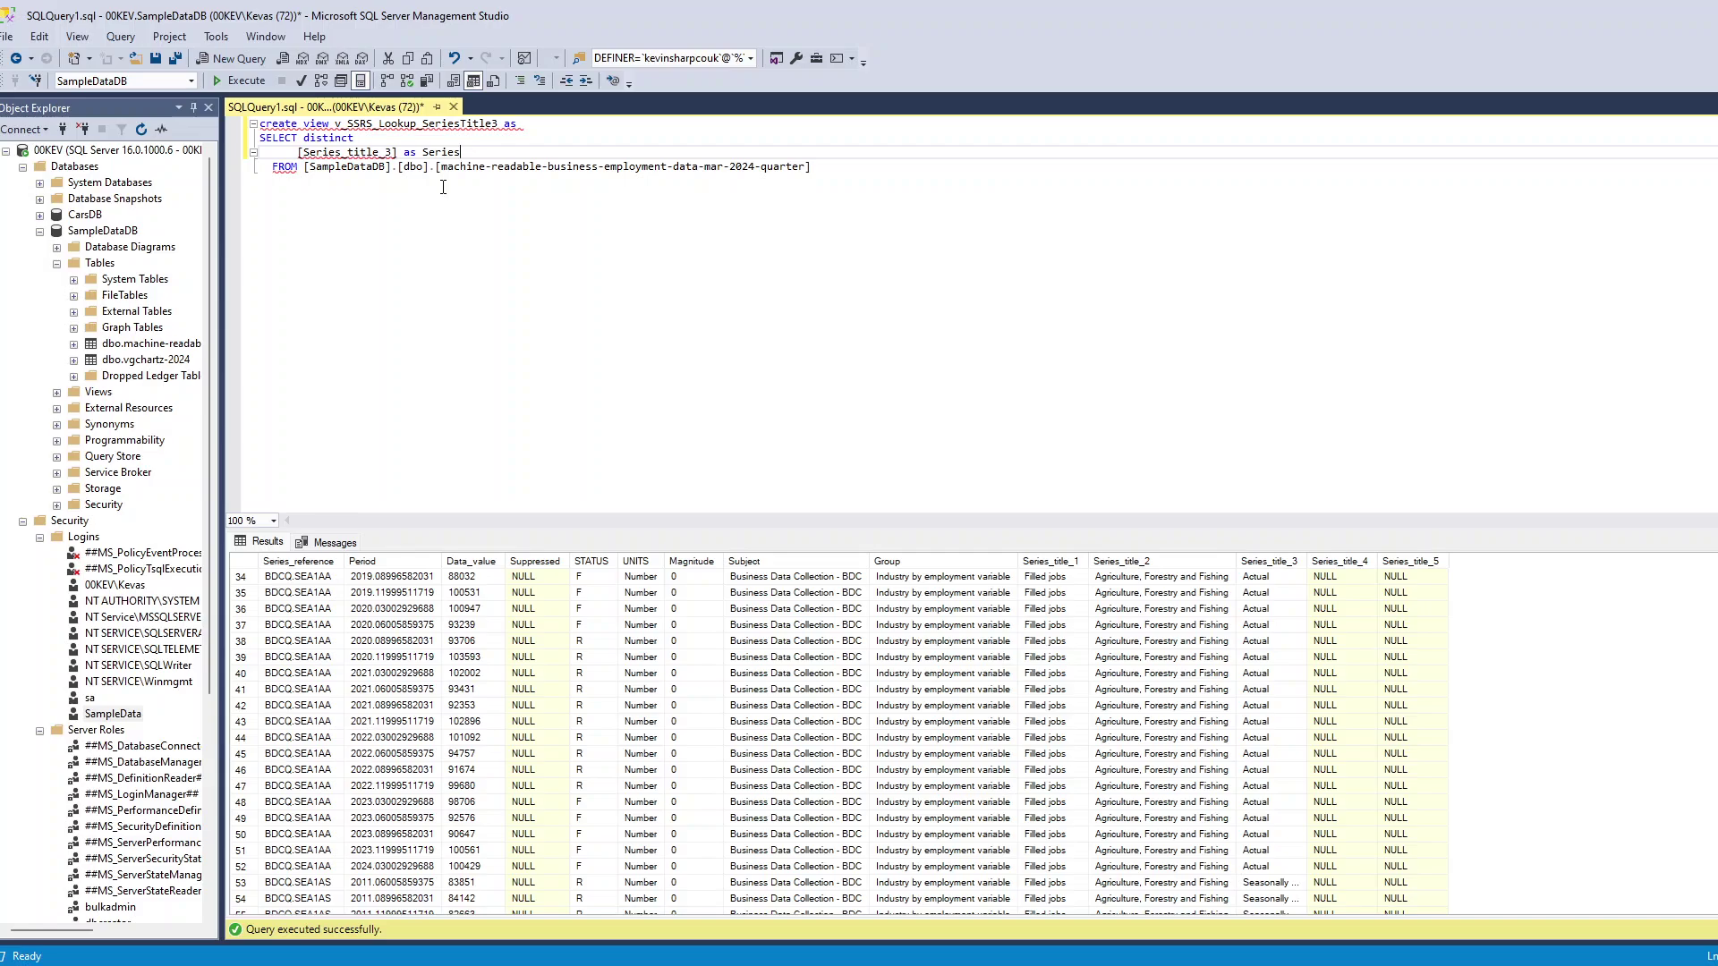
text(SeriesTitle)
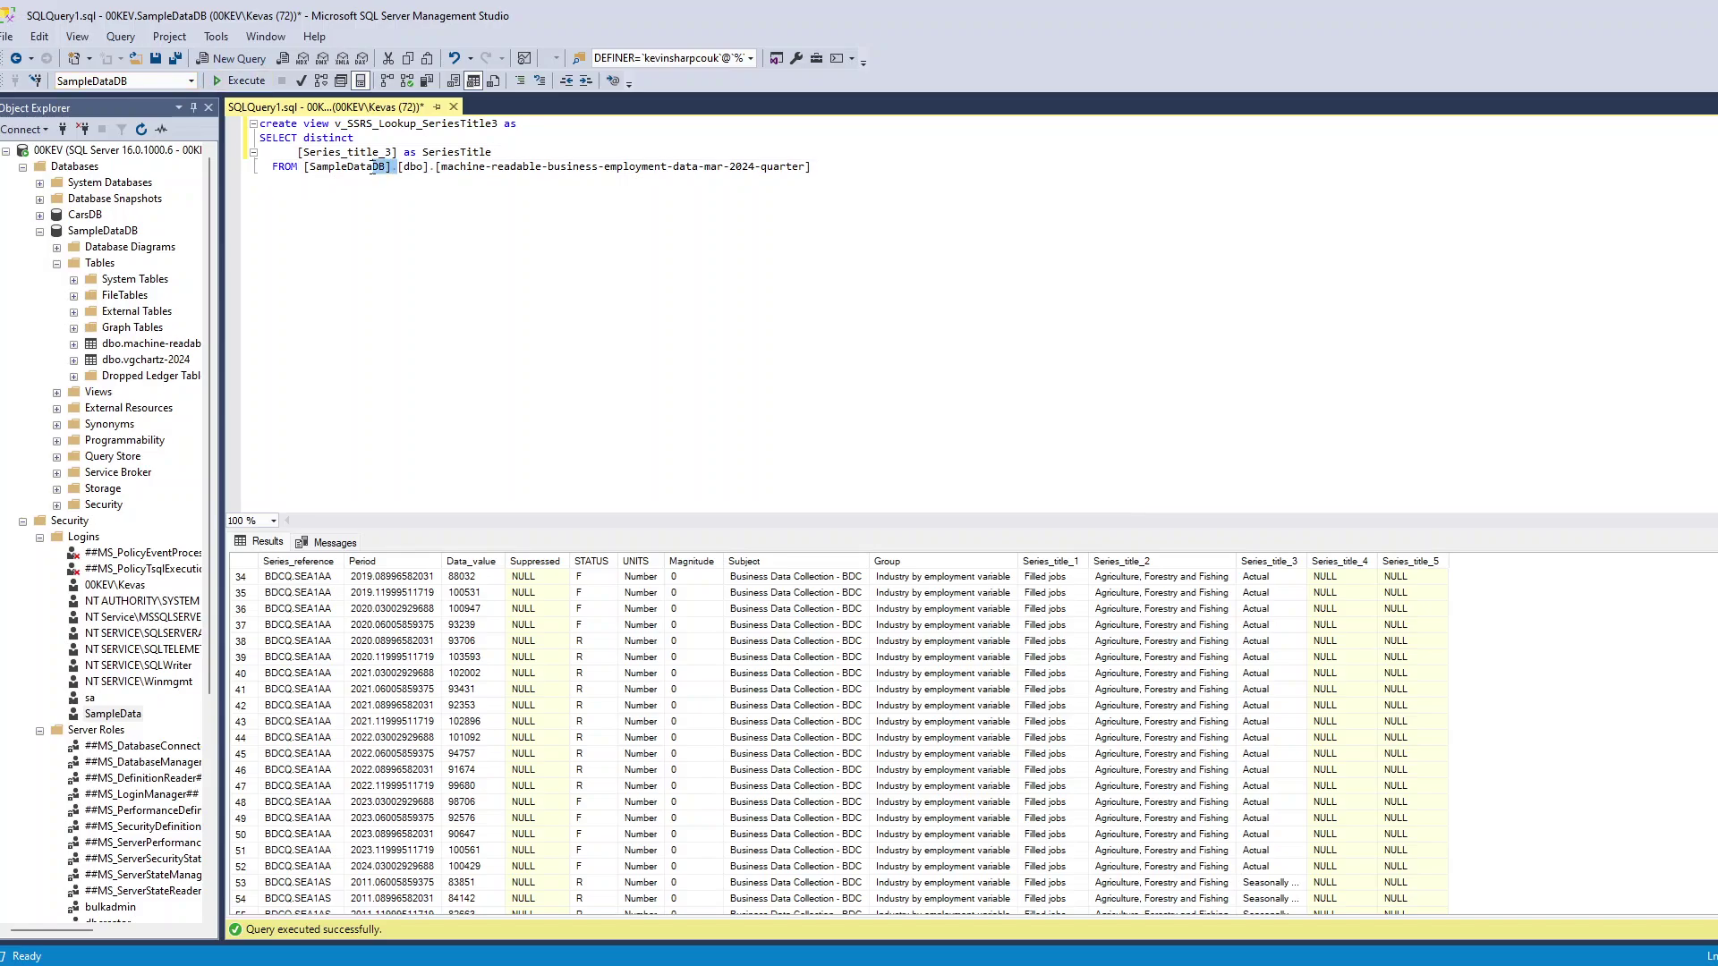
Remove the [SampleDataDB] prefix from the FROM clause and execute the statement to create the view
drag(395, 168, 305, 167)
key(Delete)
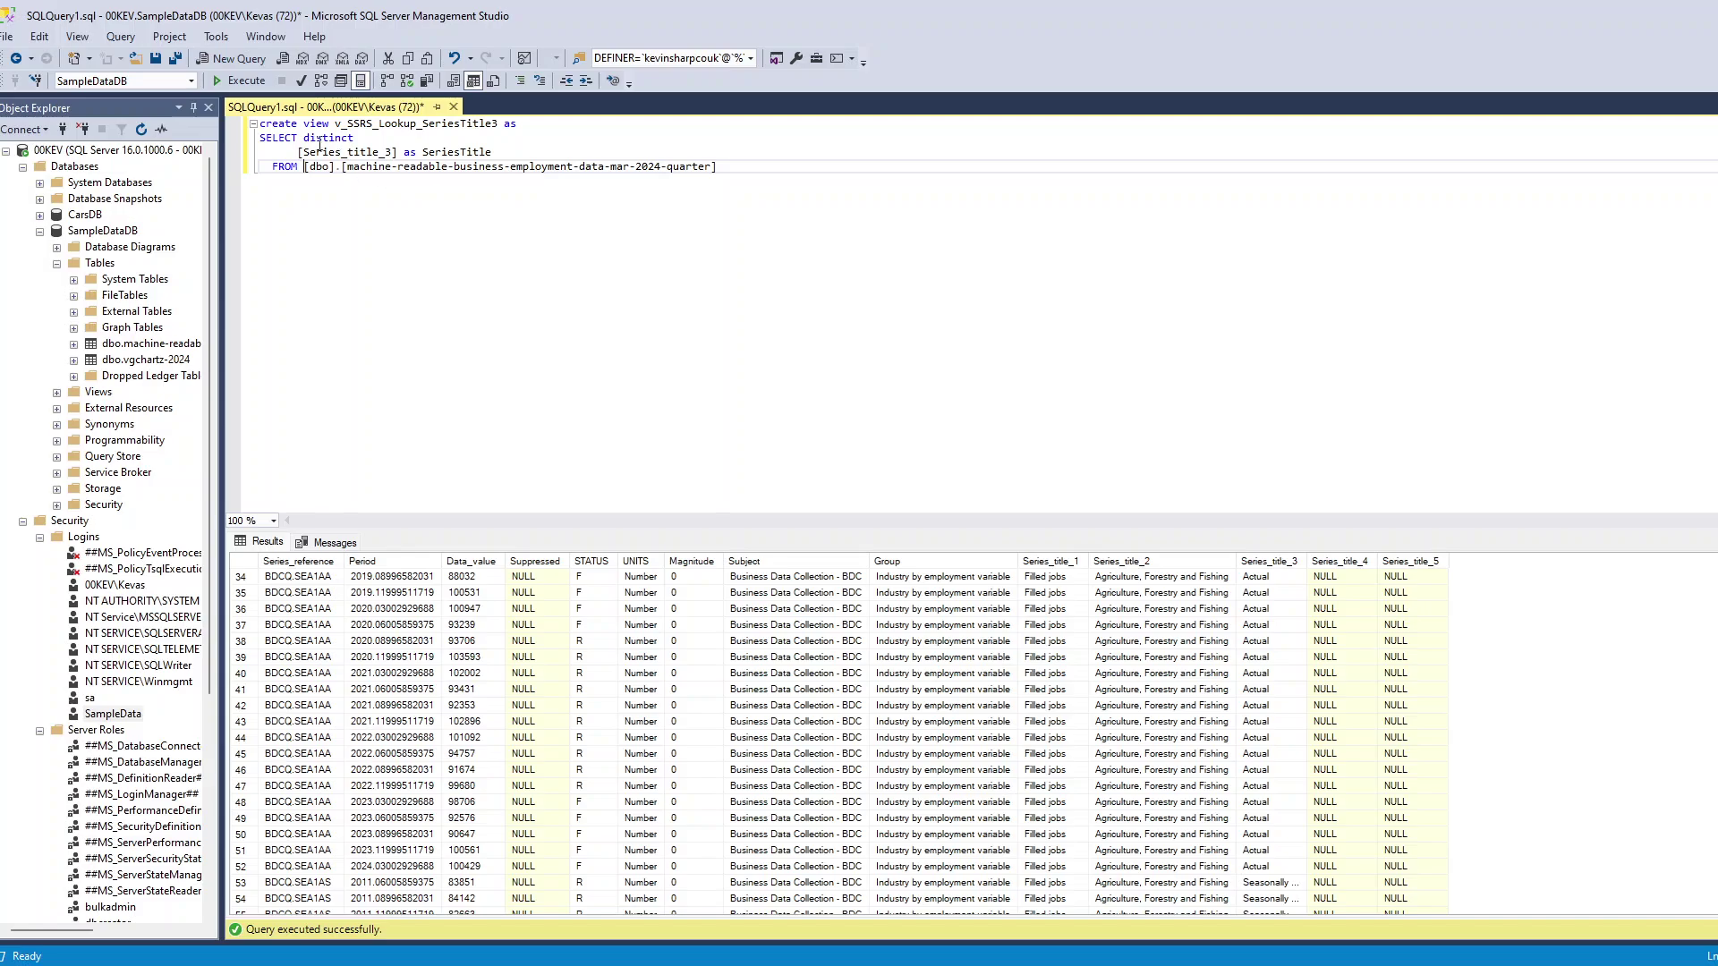
click(232, 82)
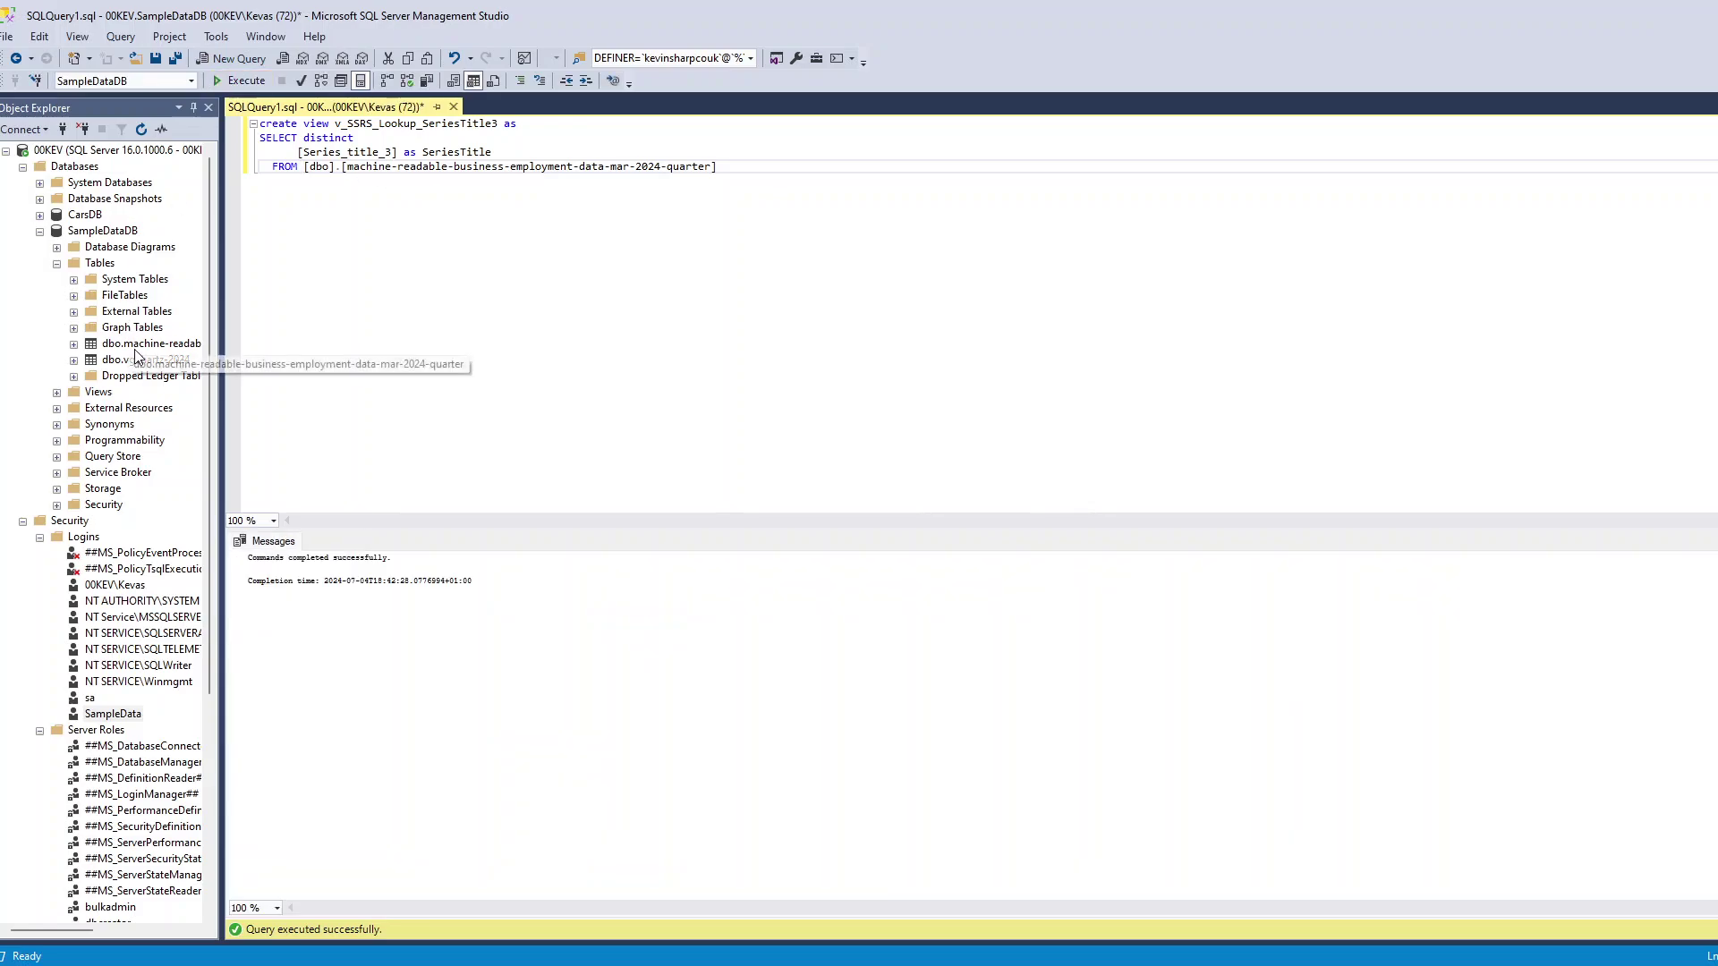
Query the top 1000 rows of the v_SSRS_Lookup_SeriesTitle3 view in SampleDataDB and copy the generated SELECT statement
click(56, 263)
click(57, 279)
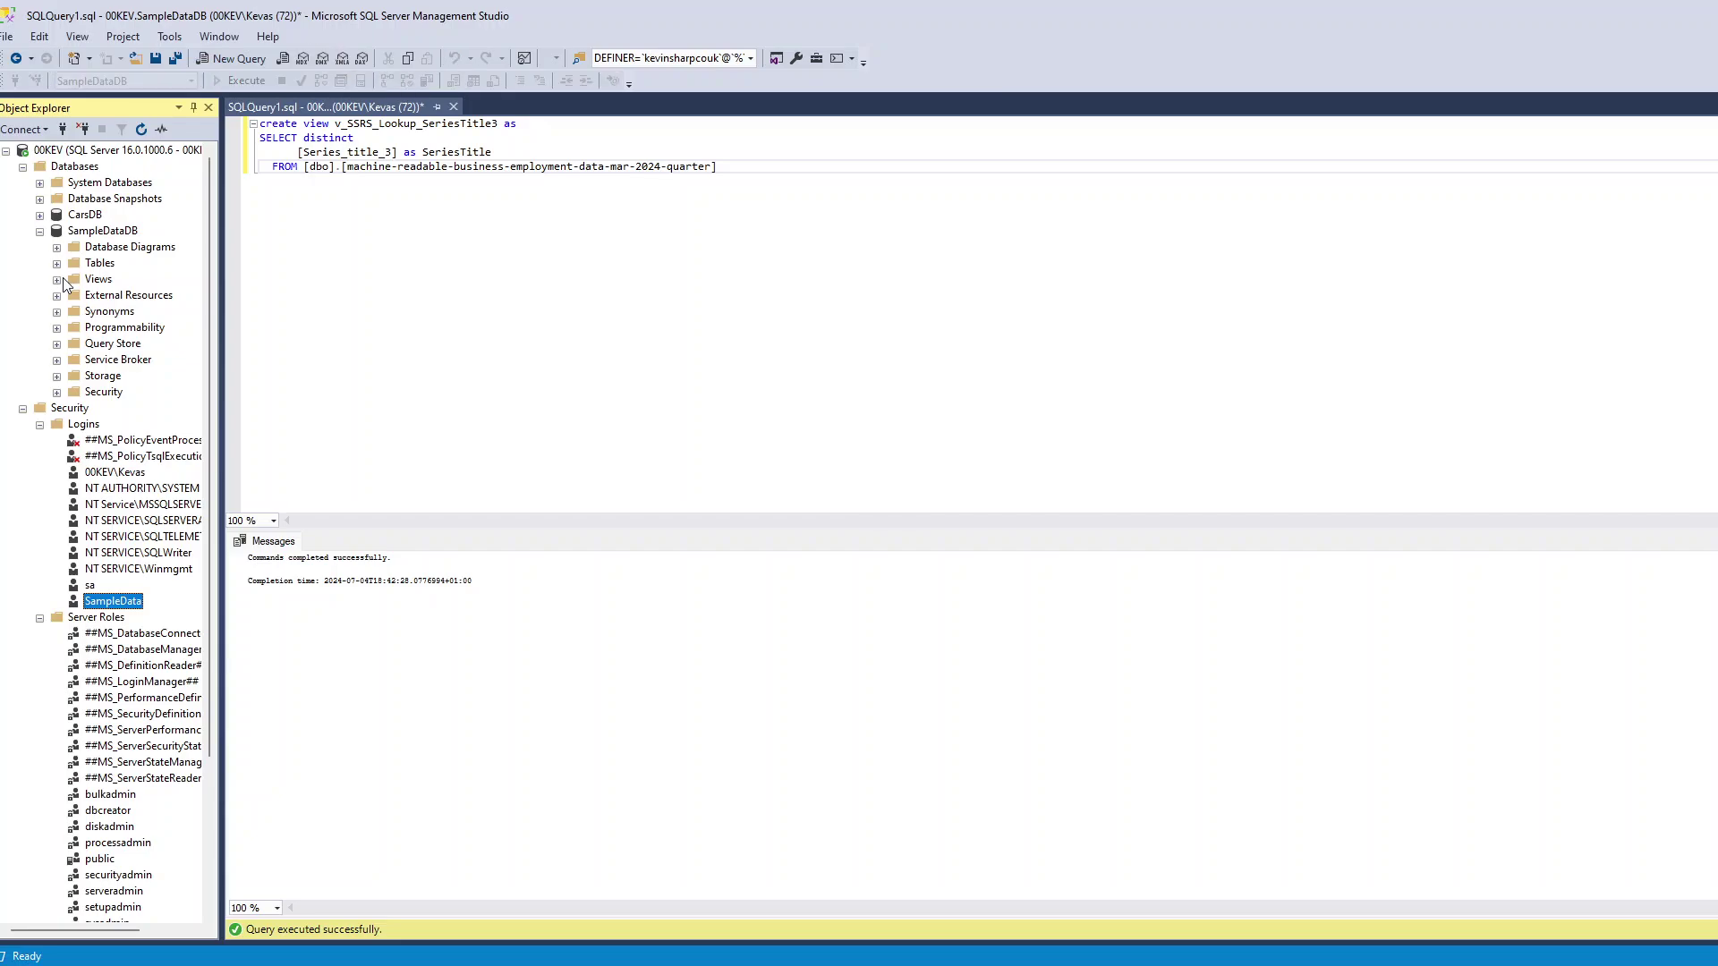
right_click(146, 313)
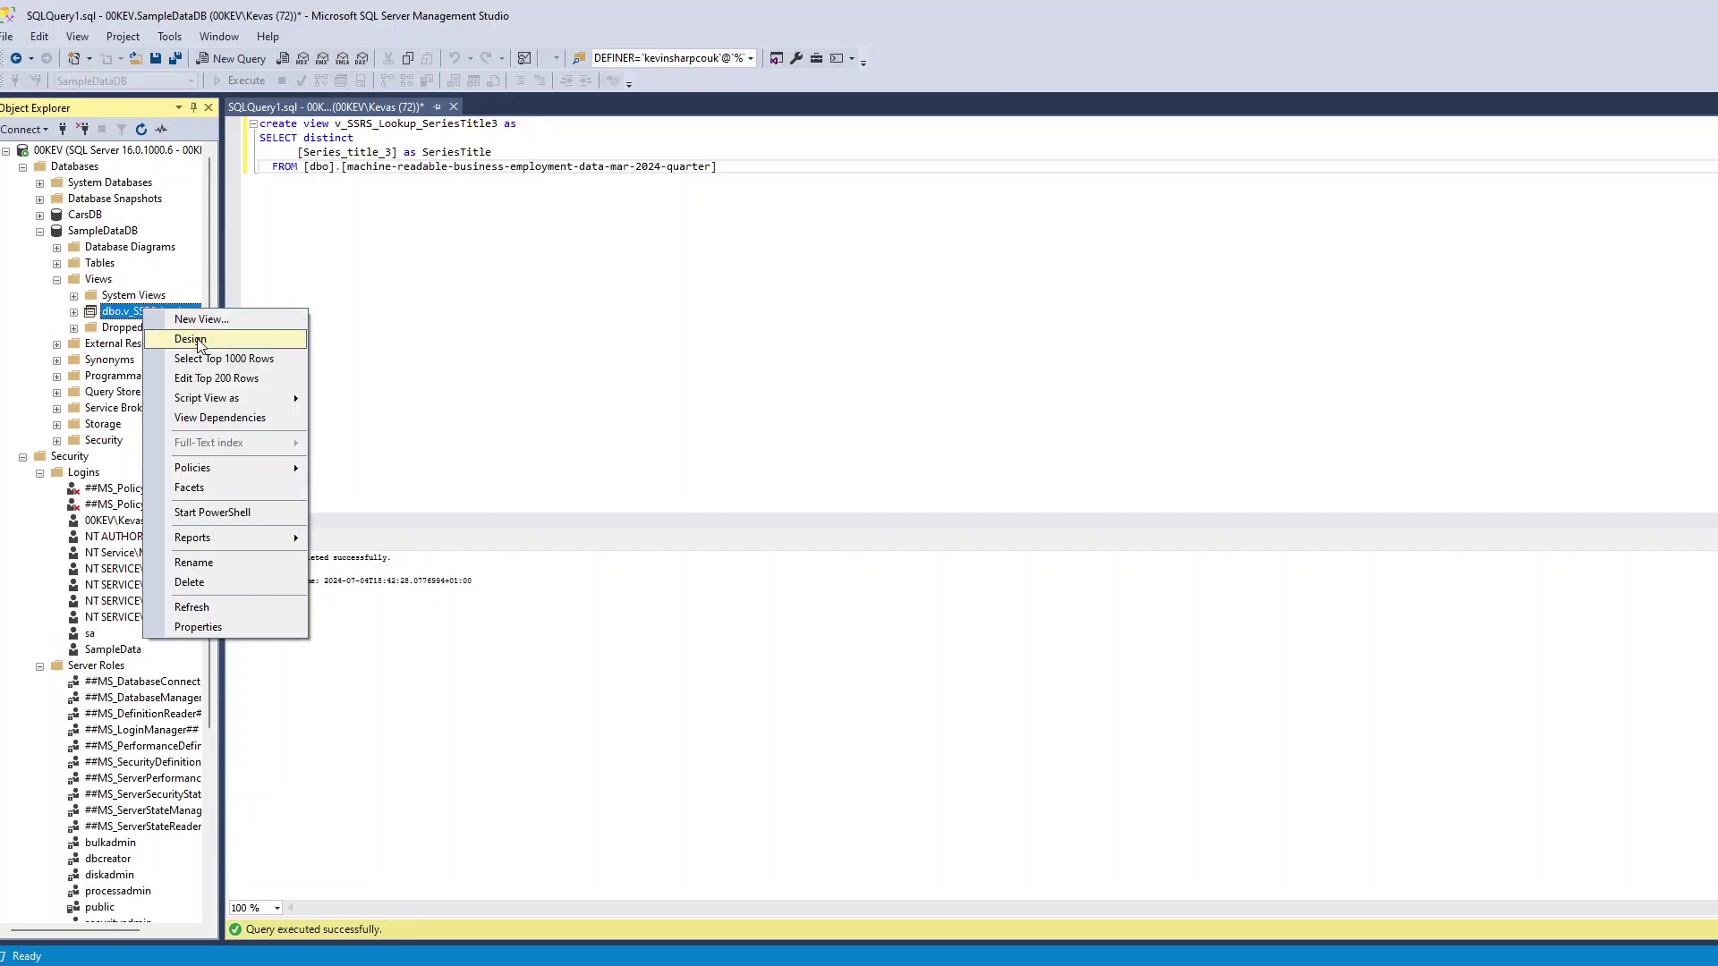
click(215, 358)
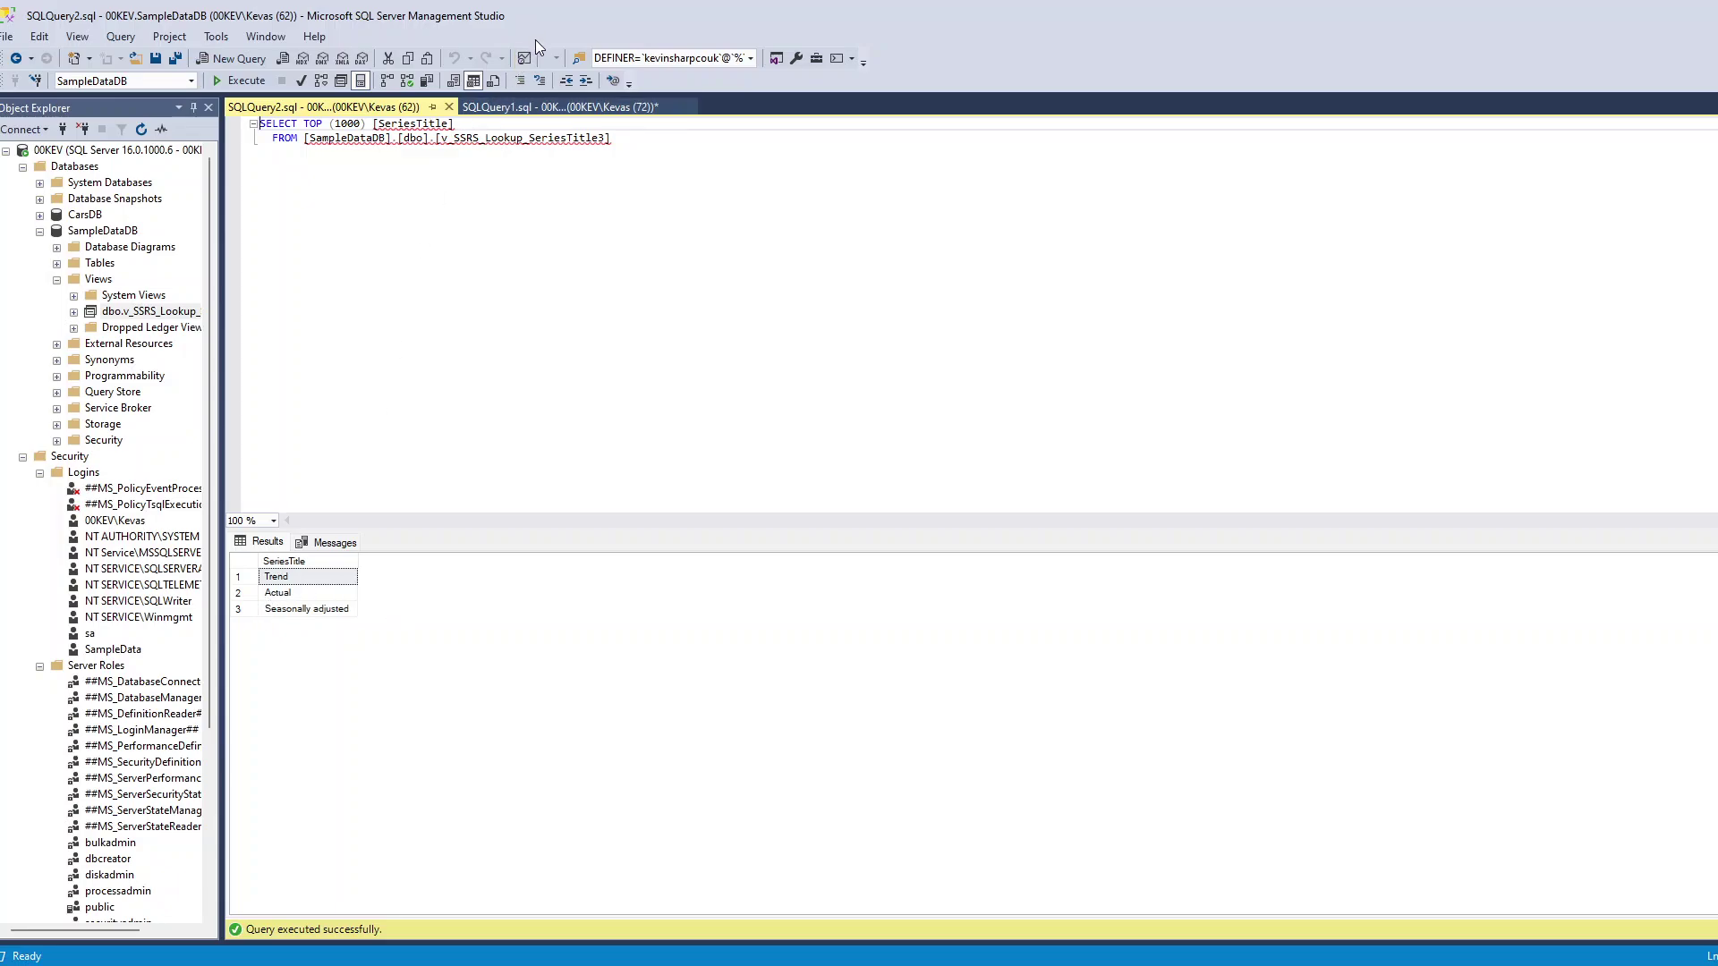
drag(653, 139, 242, 136)
key(ctrl+c)
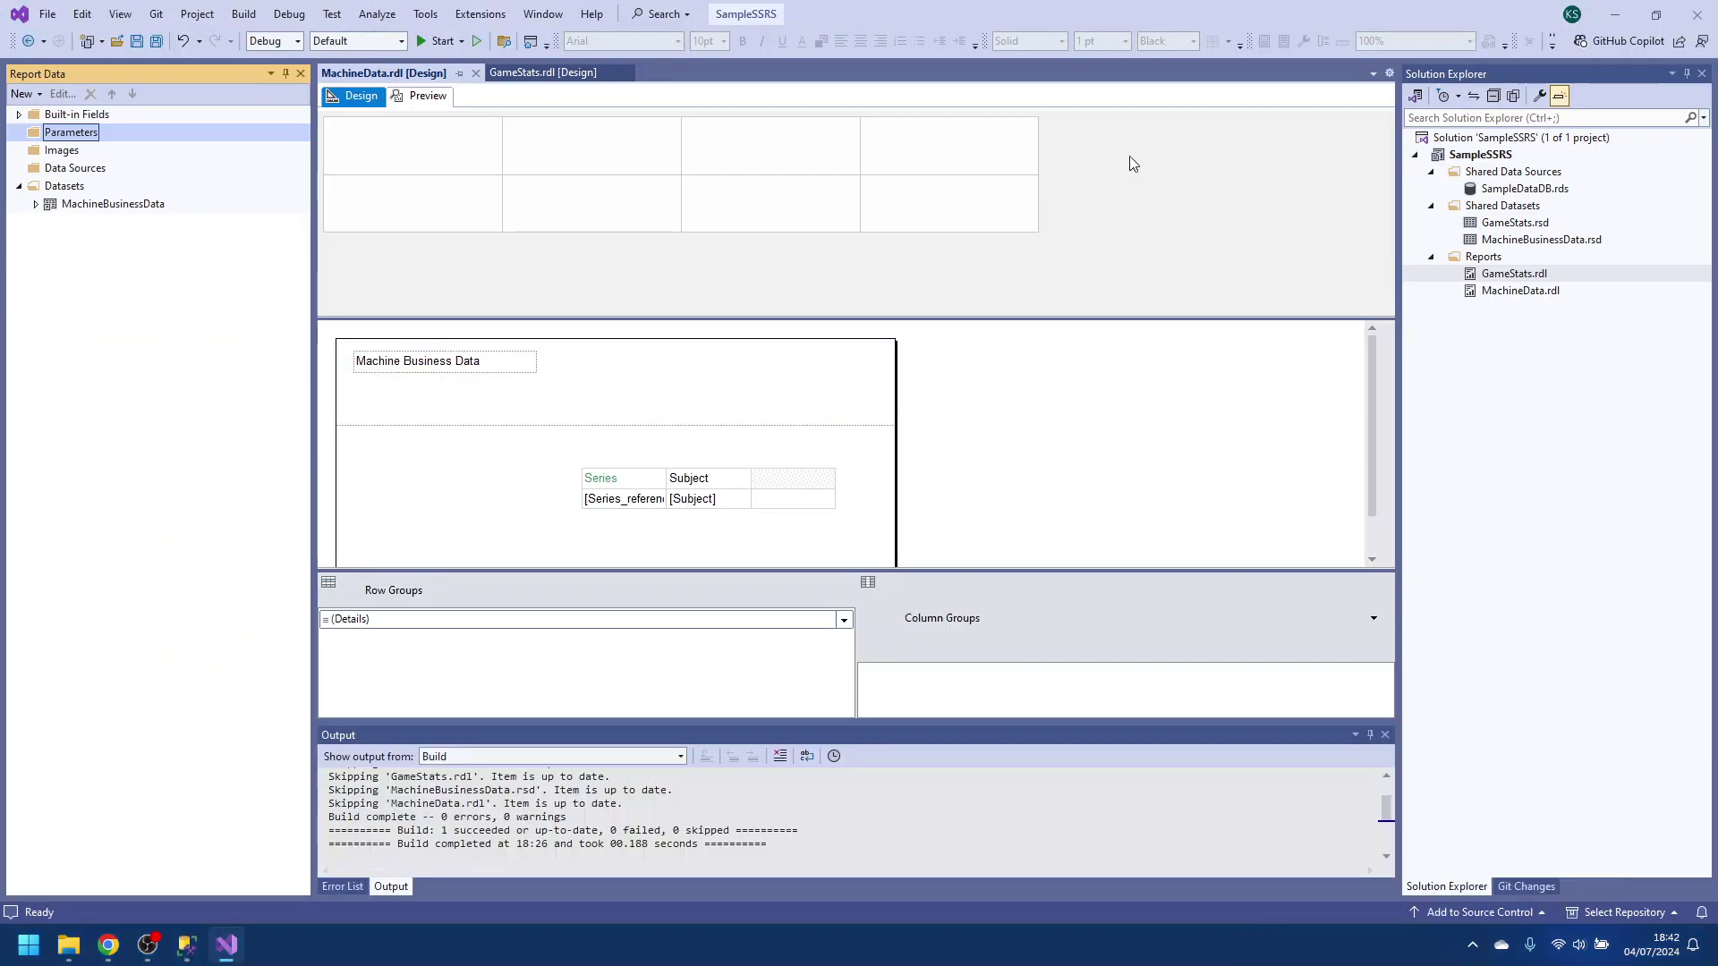
In the SampleSSRS project in Visual Studio, add a new shared dataset and name it LookupSeries3Title
click(1521, 207)
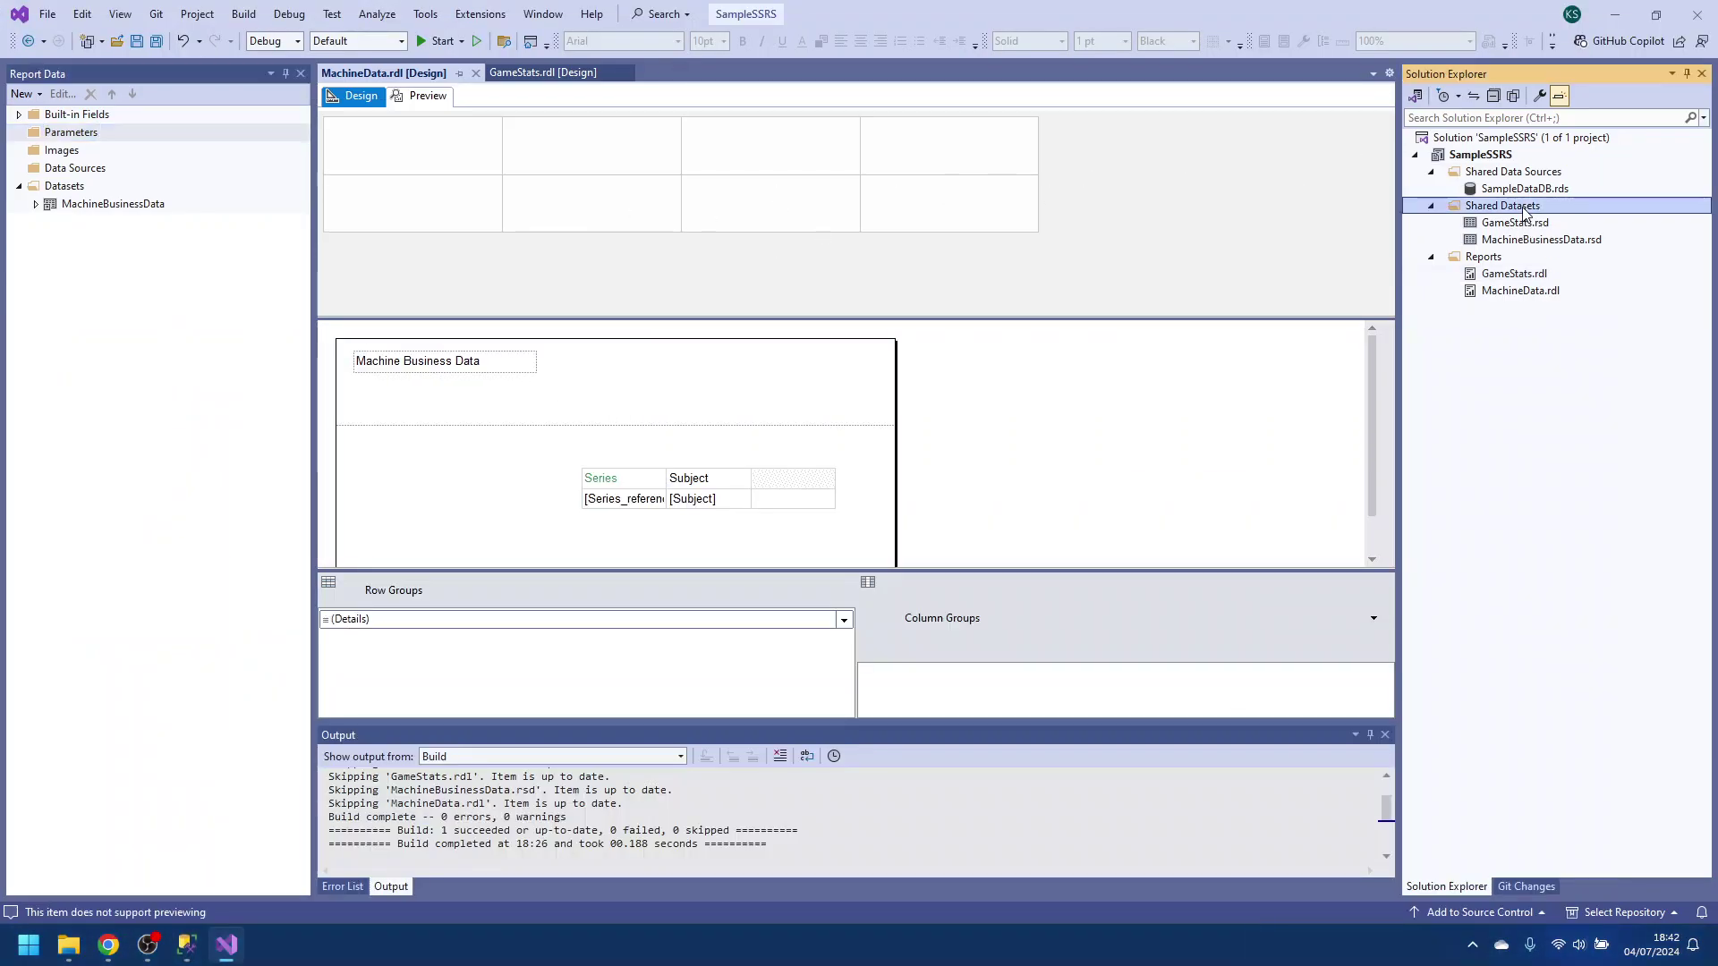
right_click(1521, 207)
click(1541, 218)
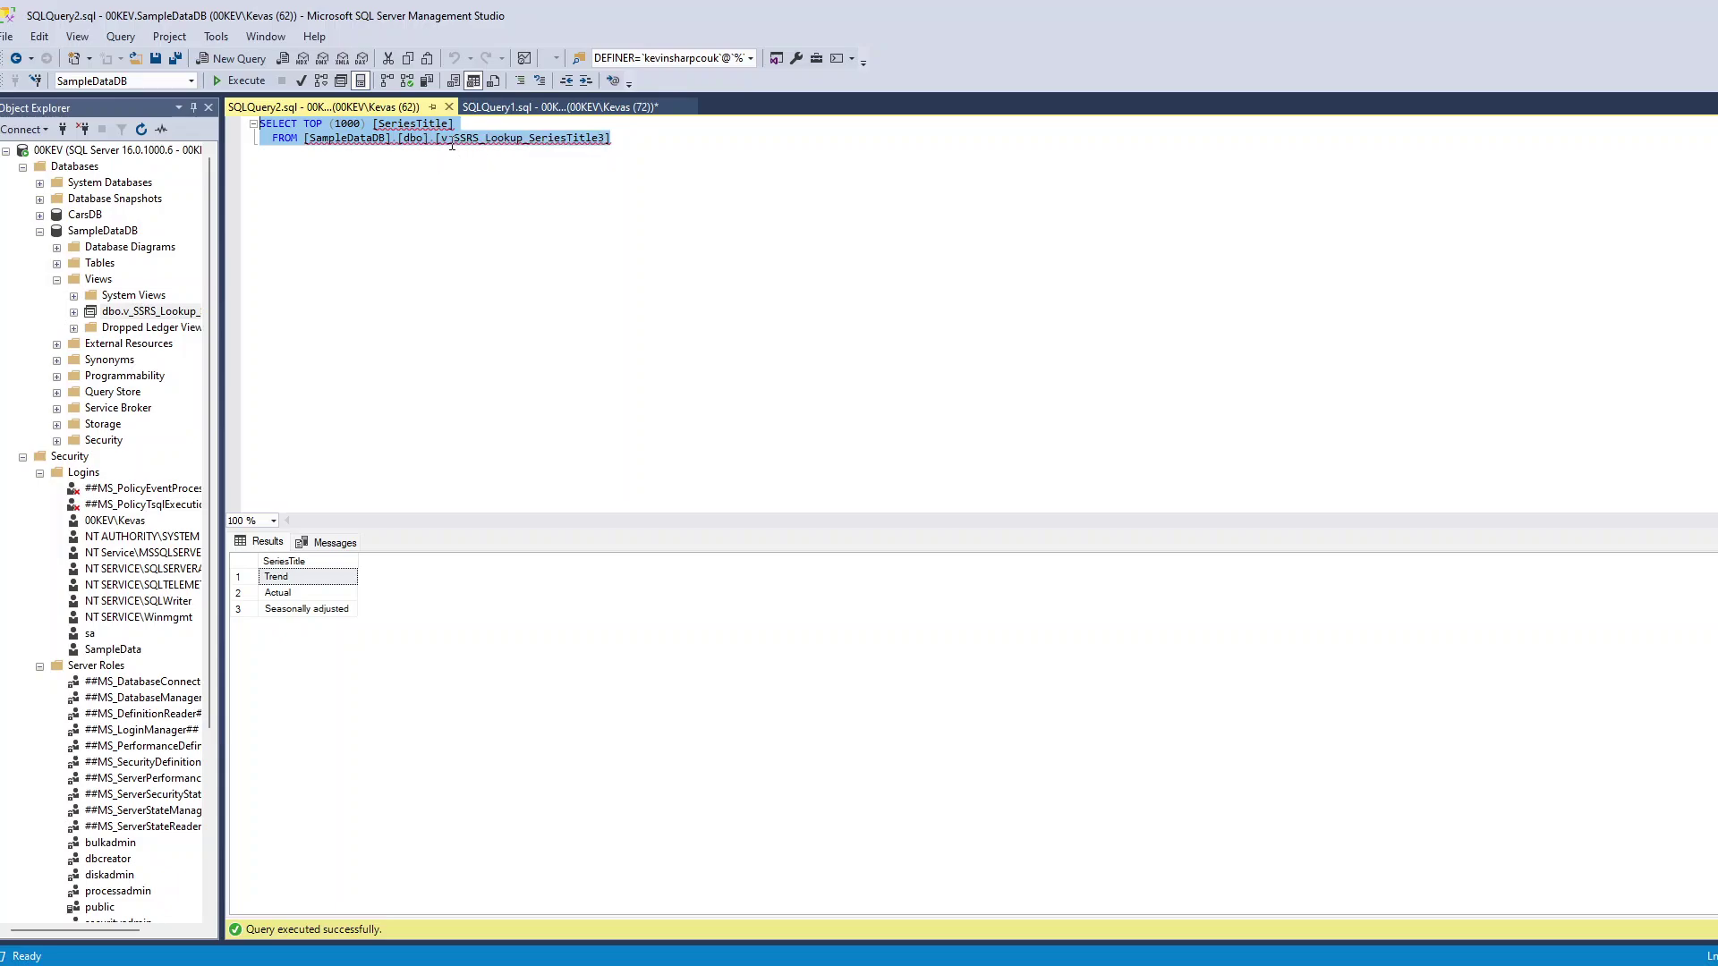
double_click(454, 139)
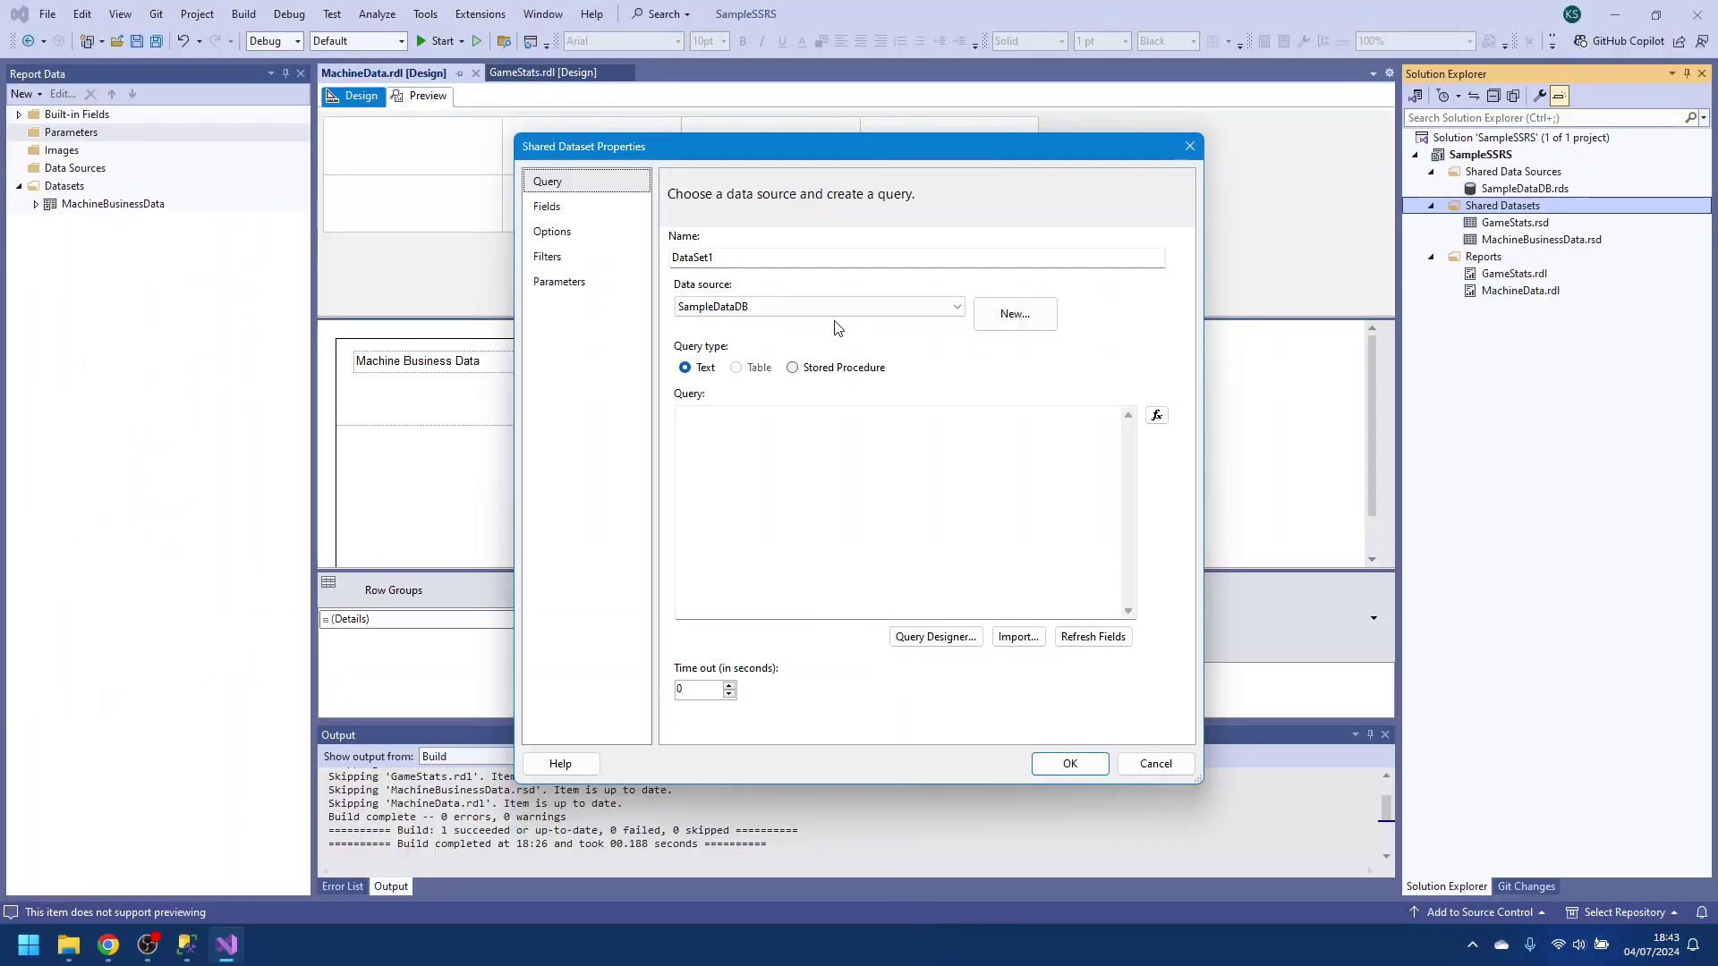
text(Lo)
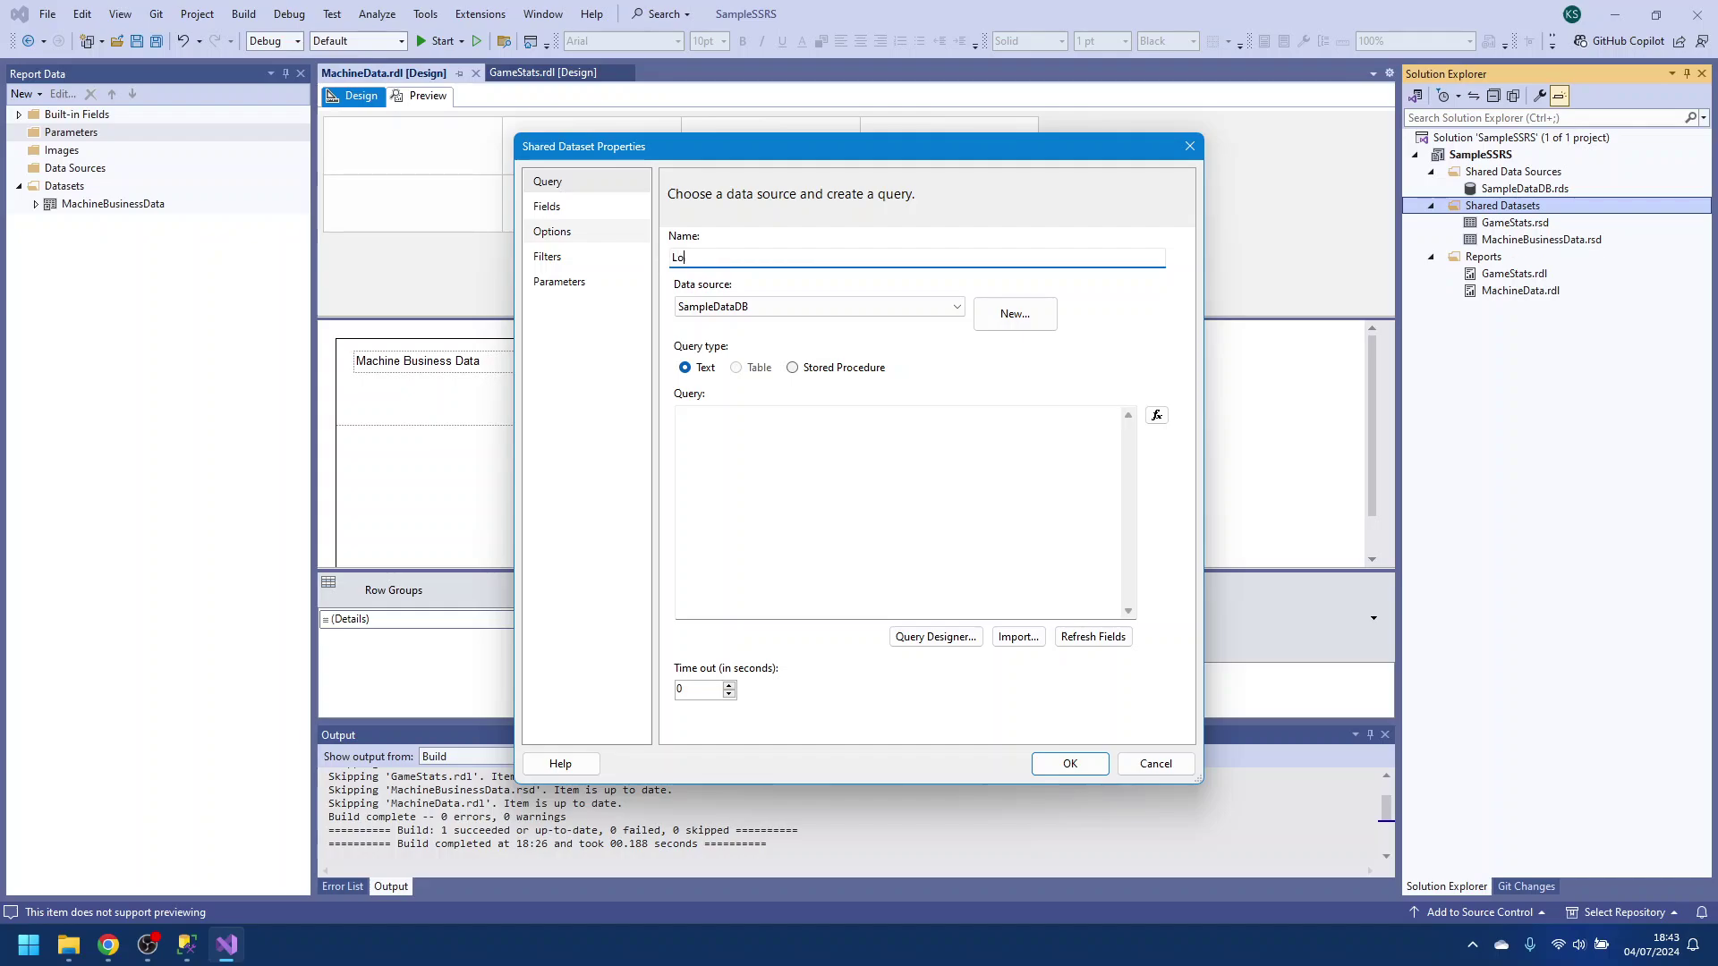
text(okupSeries3Title)
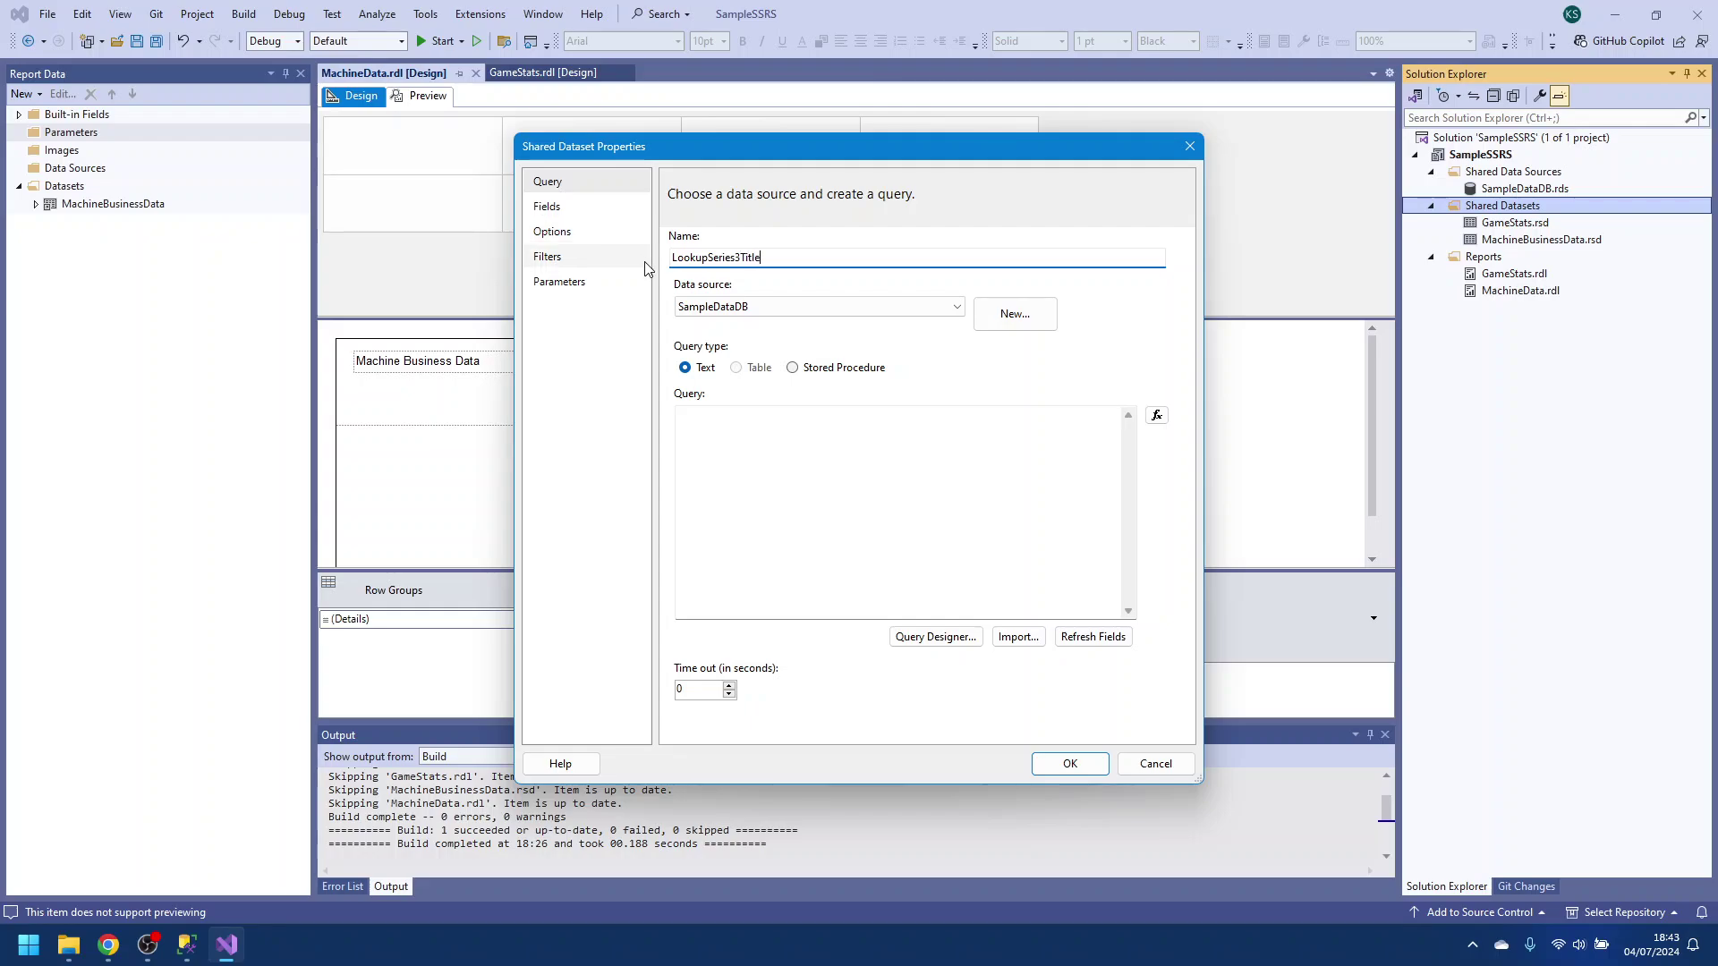
Paste the copied SELECT statement as the dataset's query and remove TOP (1000) from it
click(836, 434)
key(ctrl+v)
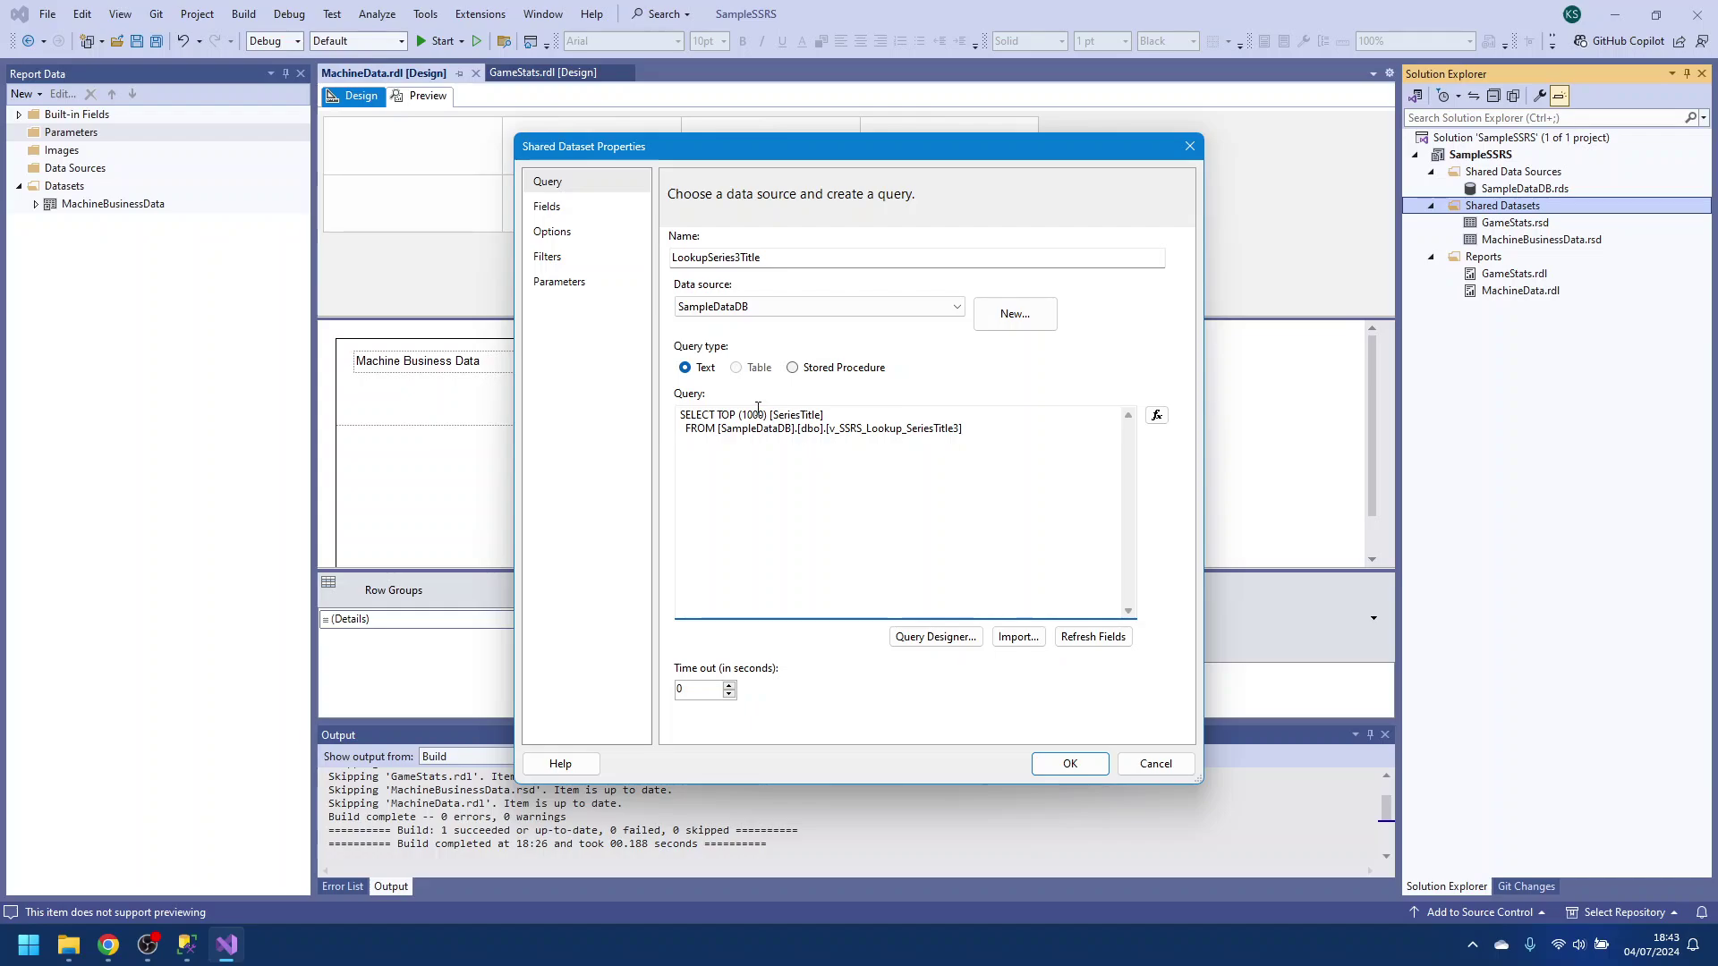
drag(769, 415, 721, 414)
key(Delete)
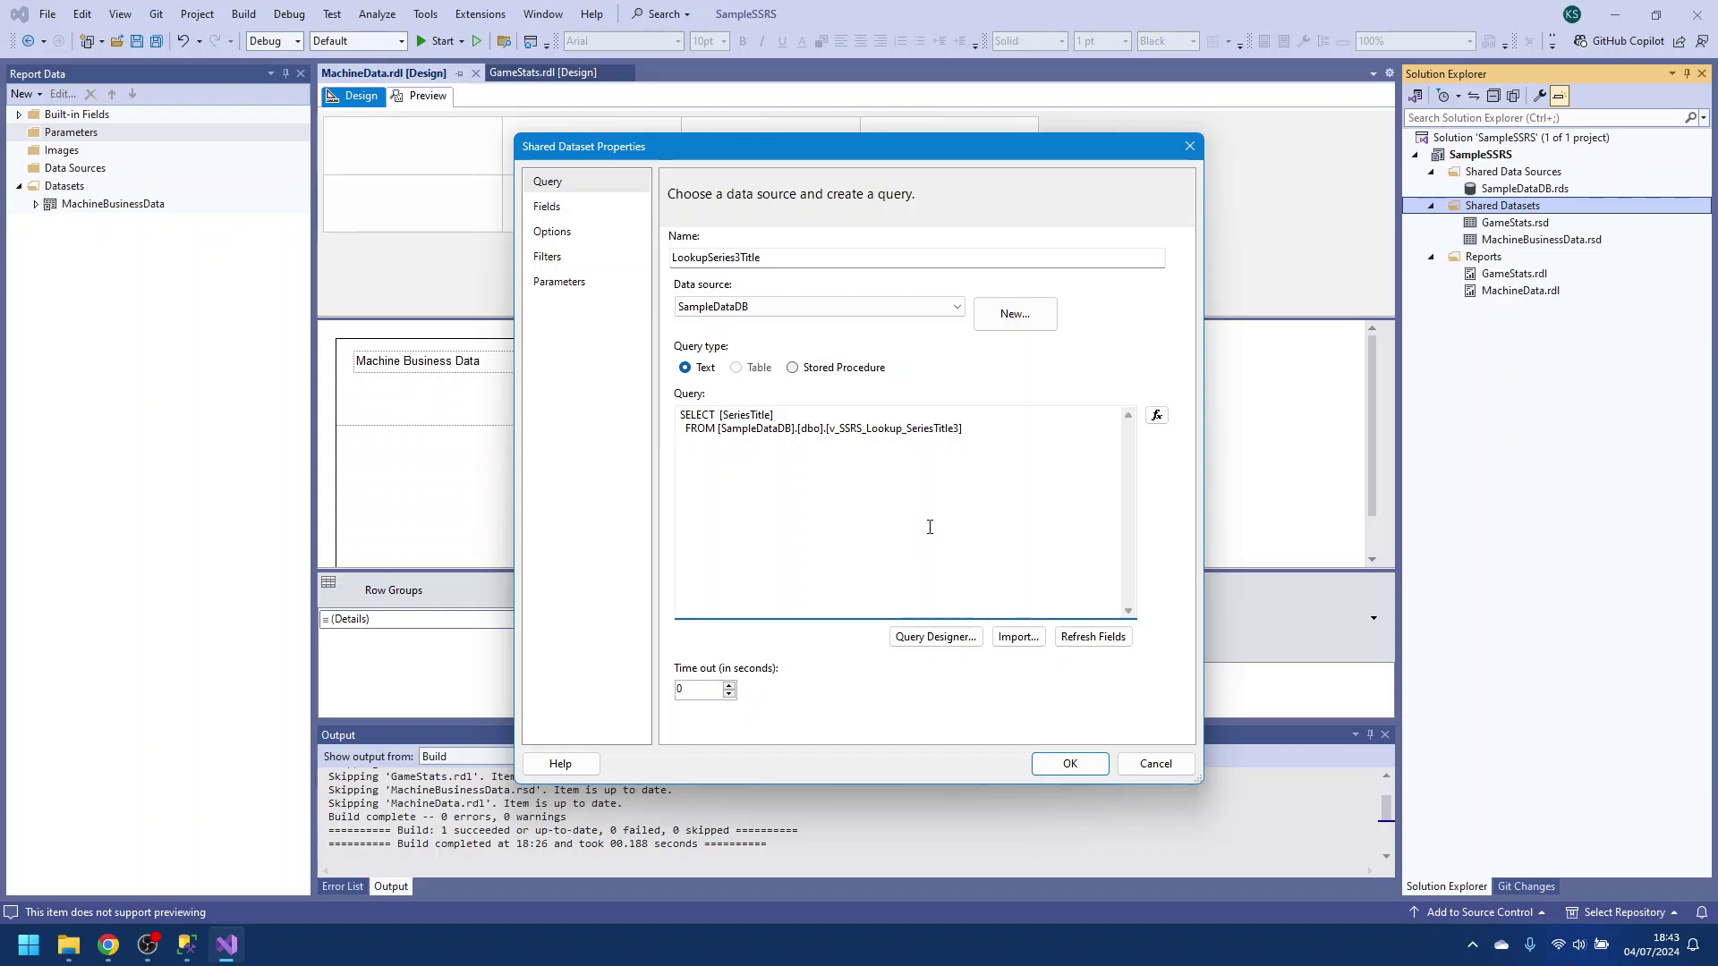
click(1070, 648)
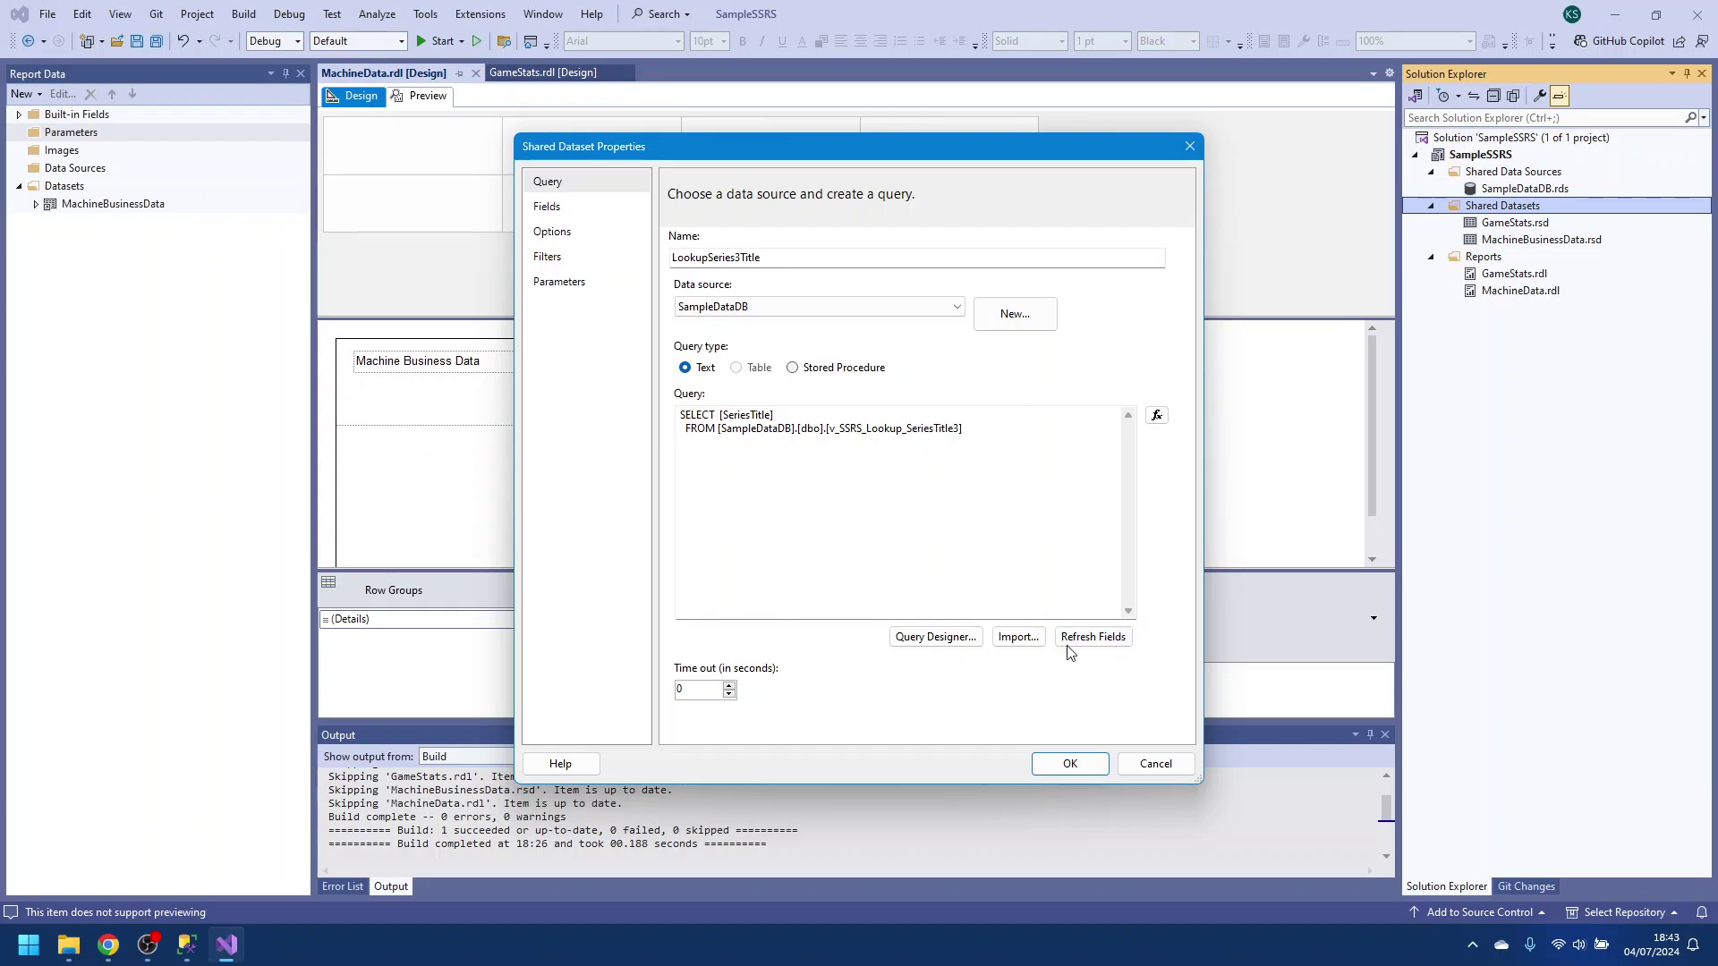
Remove the [SampleDataDB] prefix from the FROM clause of the shared dataset's query
click(797, 429)
drag(798, 429, 721, 432)
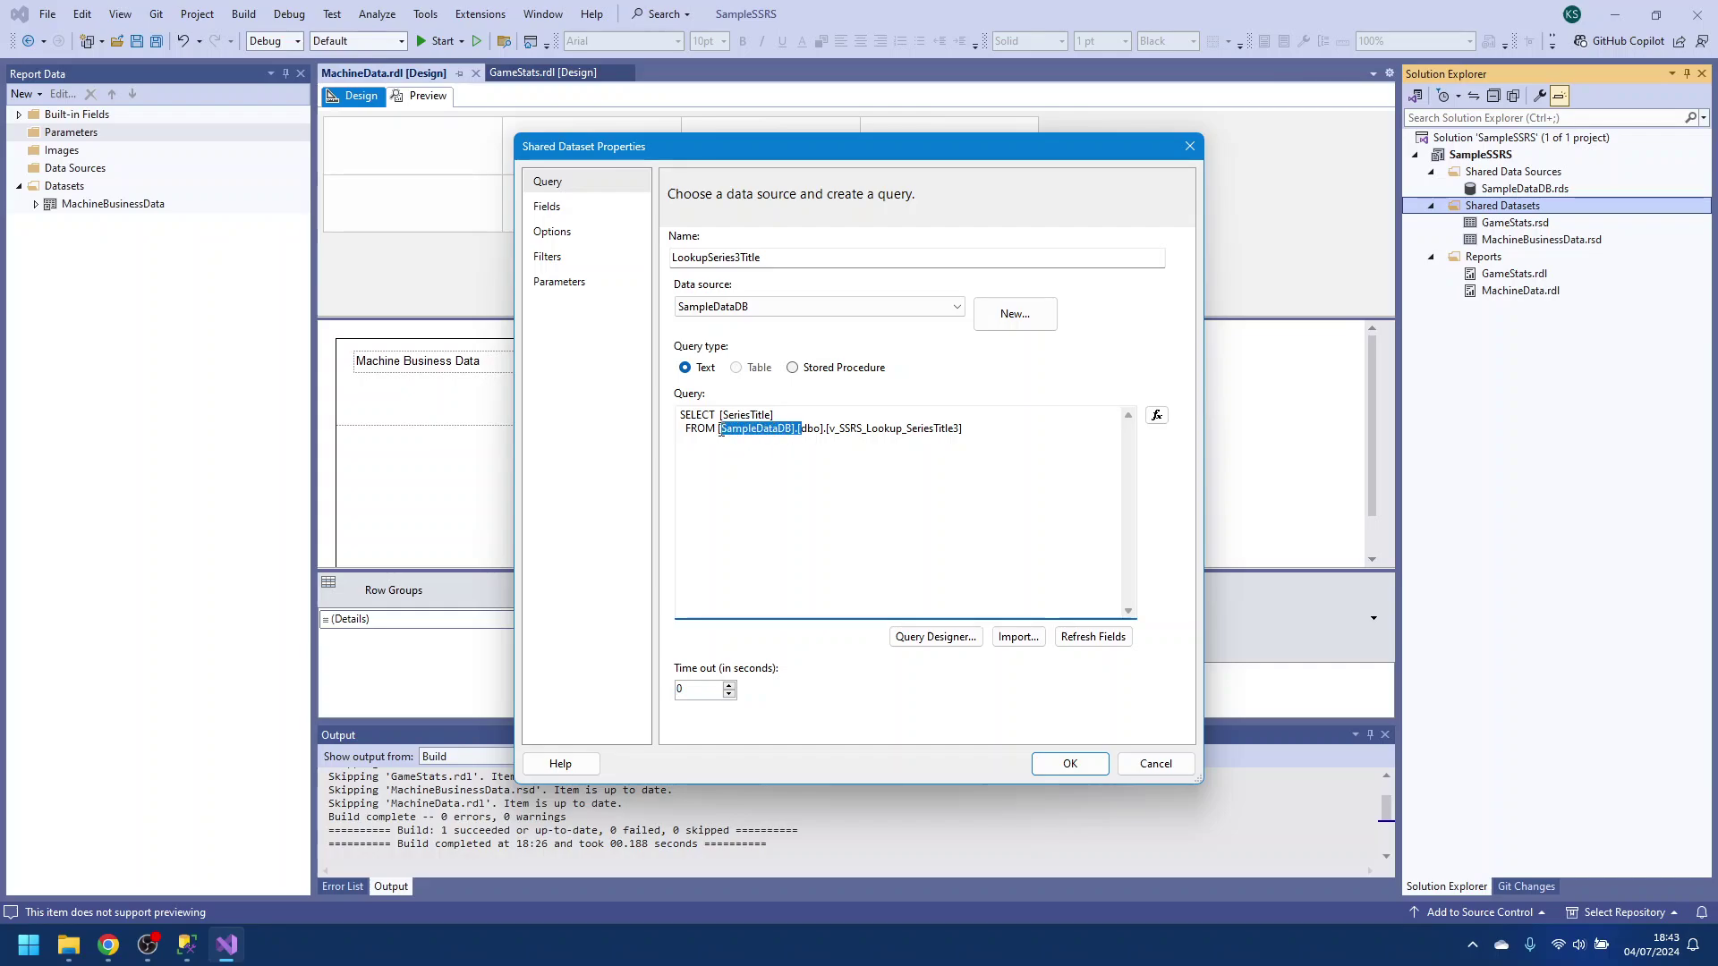
key(Delete)
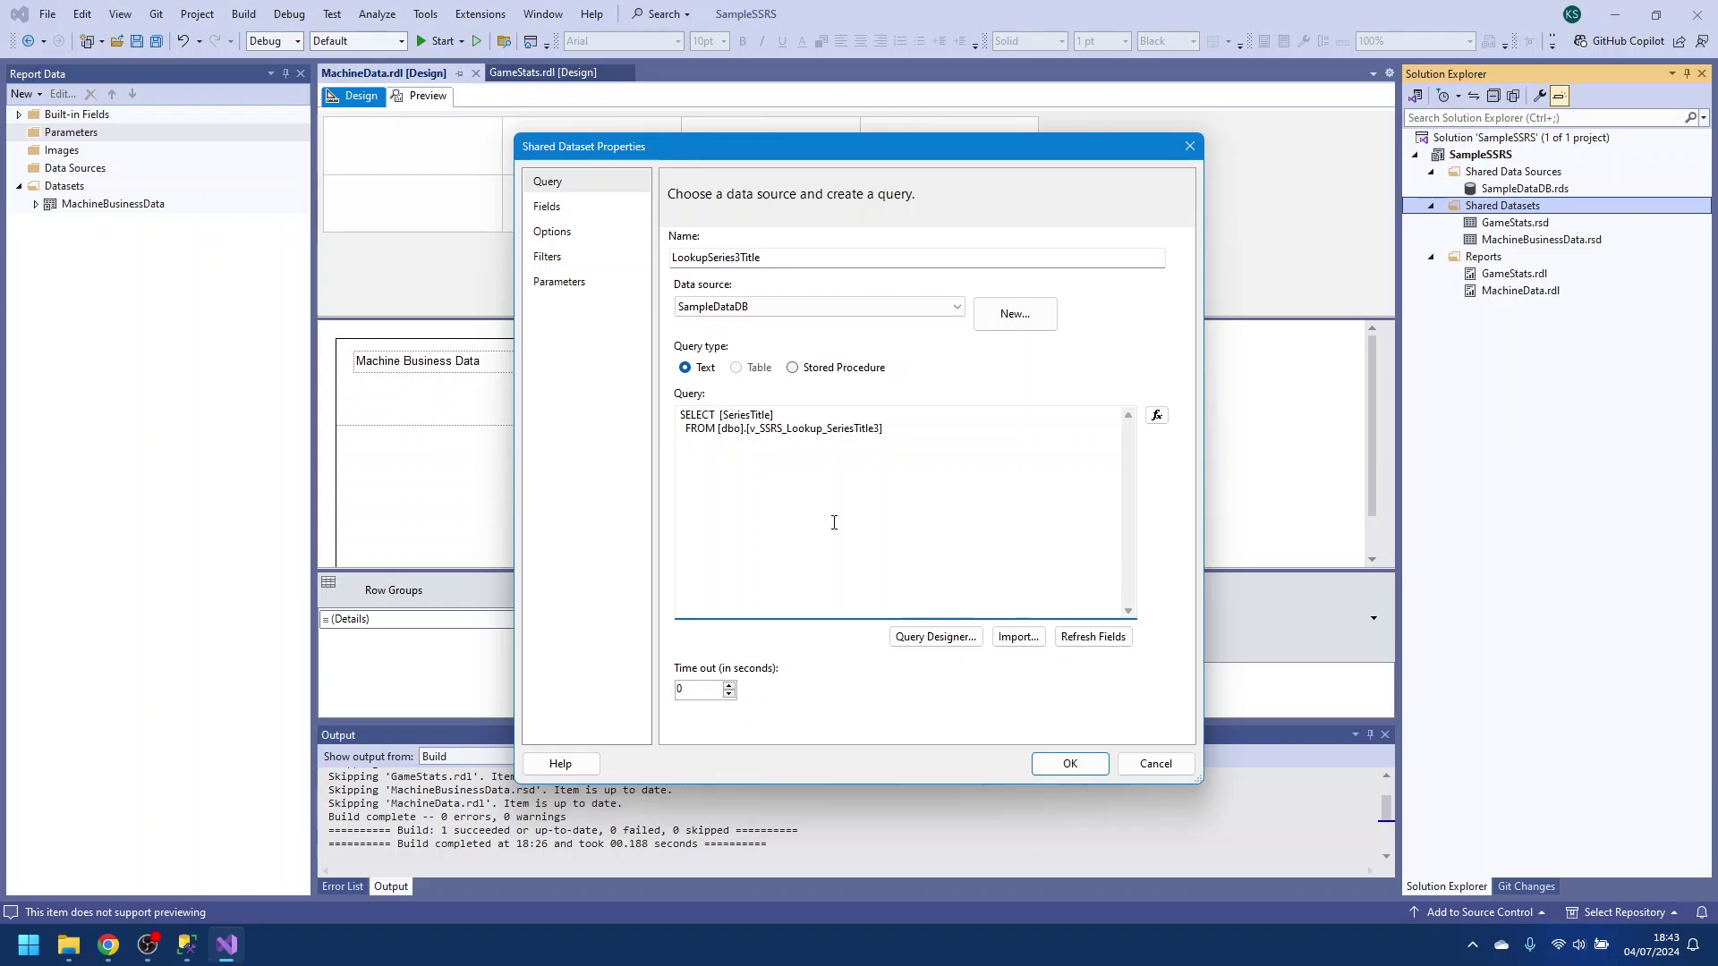
Save the shared dataset and add a MachineData report dataset named LookupSeries3Title that uses the shared LookupSeries3Title dataset, refreshing its fields
click(1060, 771)
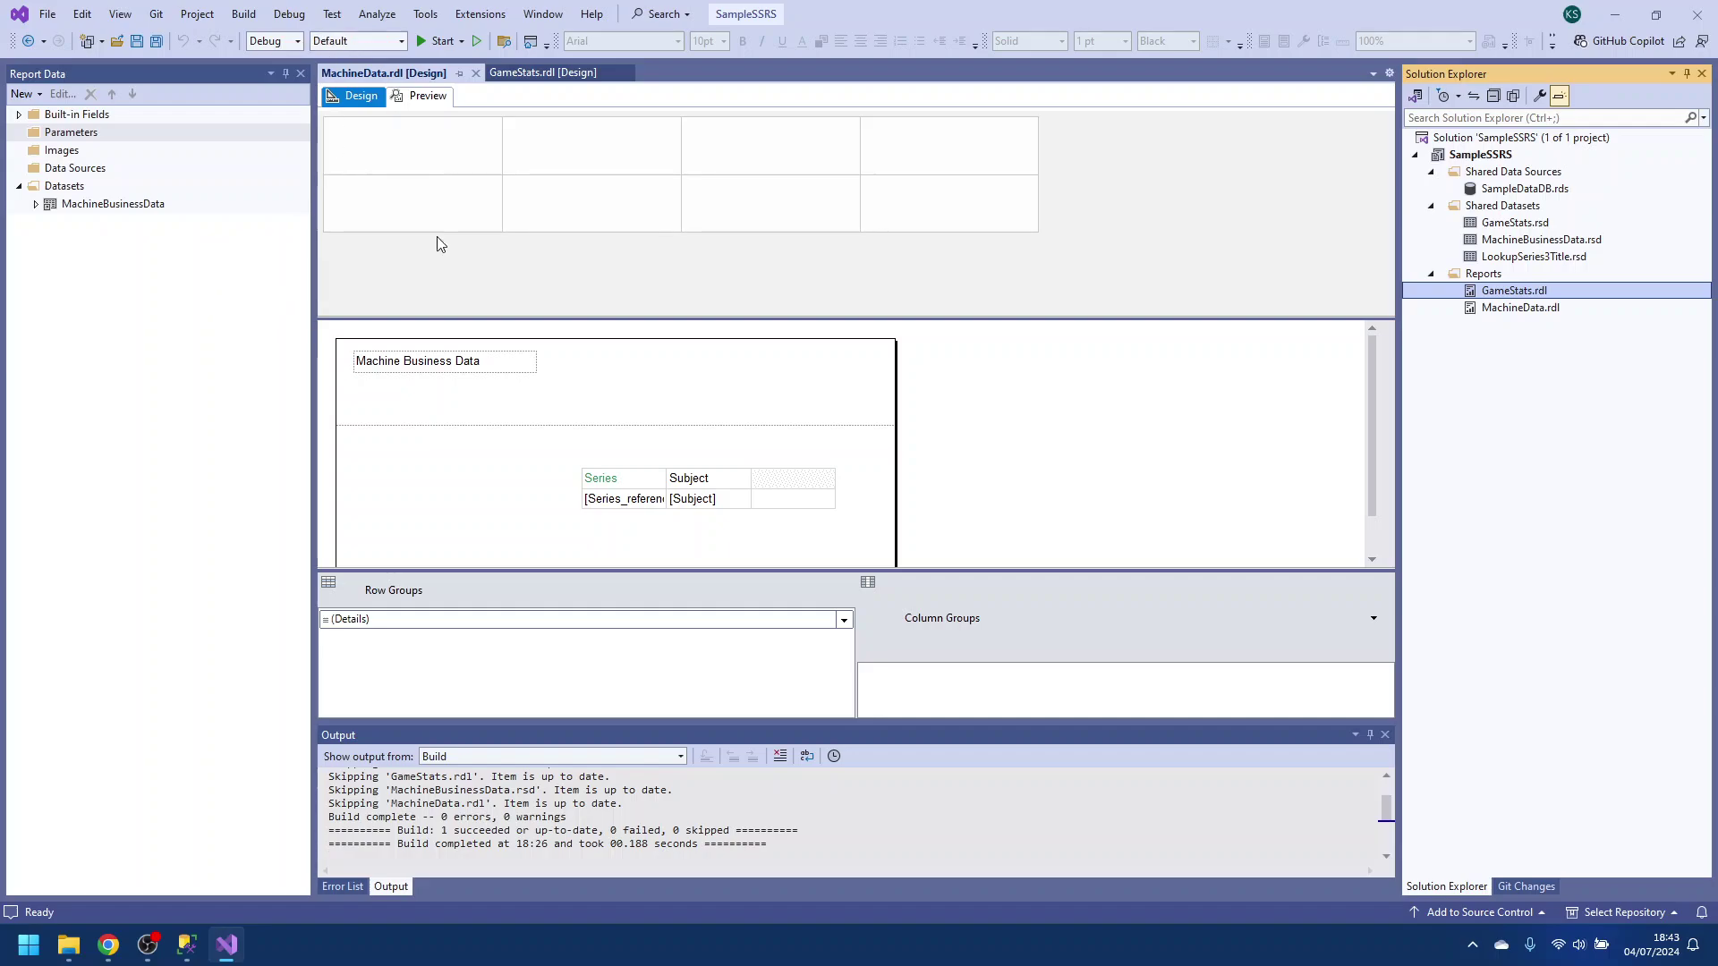
right_click(71, 188)
click(88, 202)
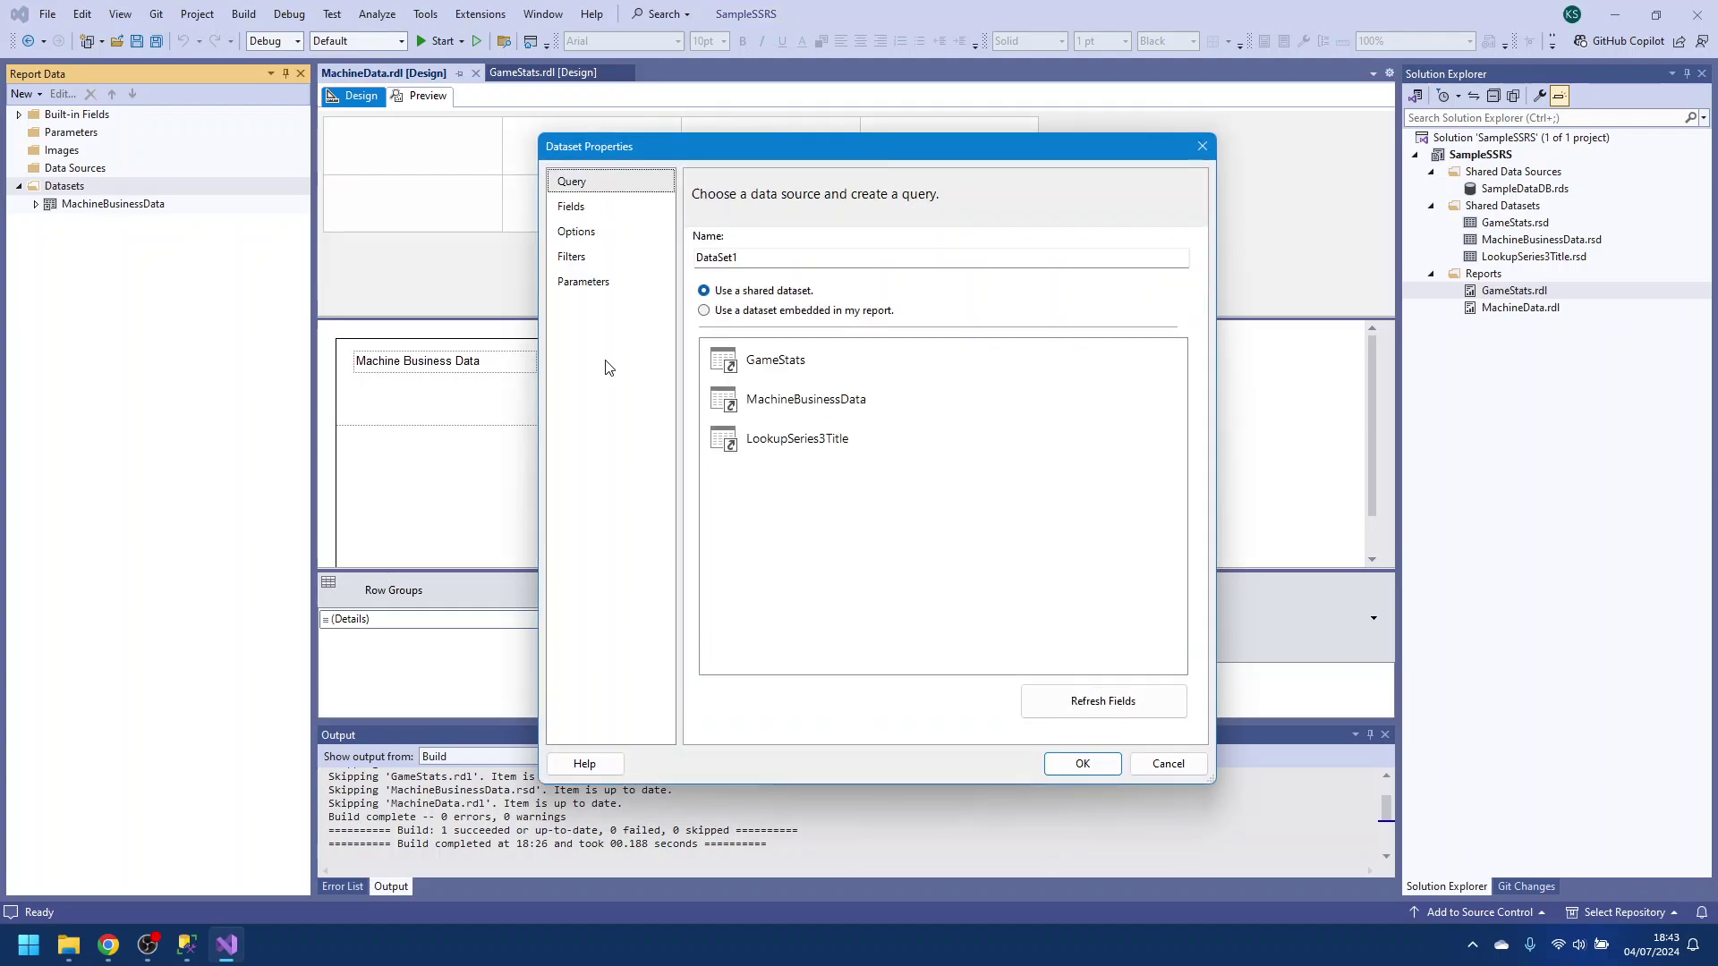
click(816, 461)
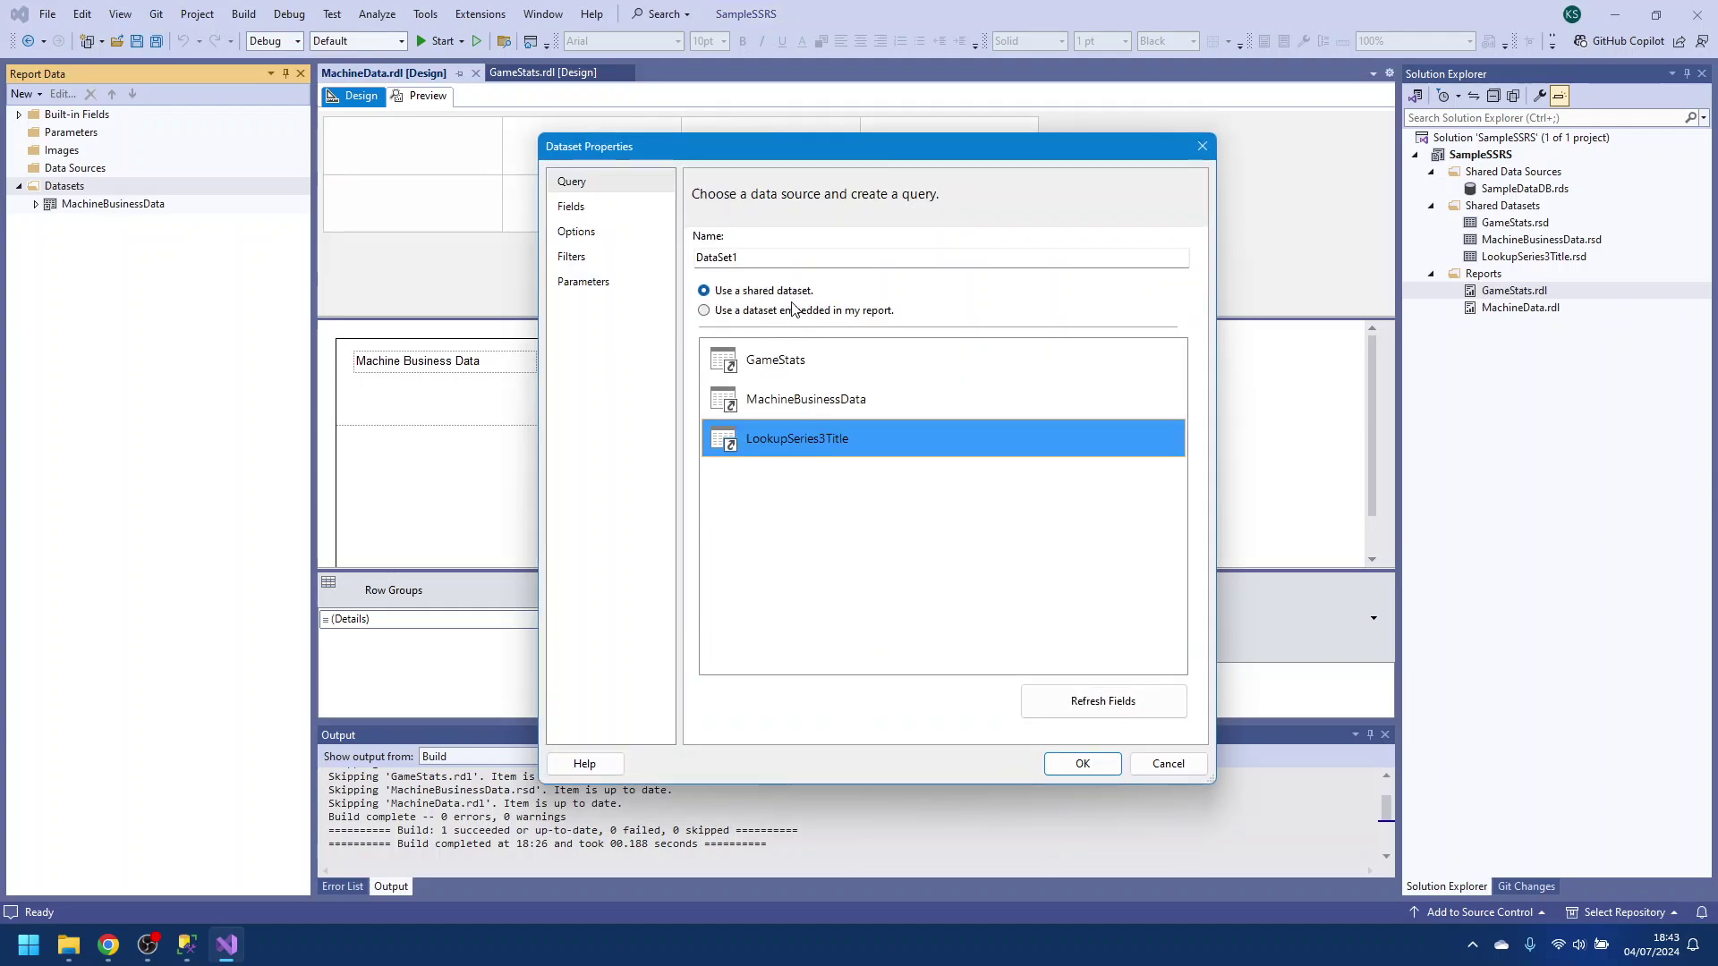
drag(794, 261, 683, 250)
text(Lo)
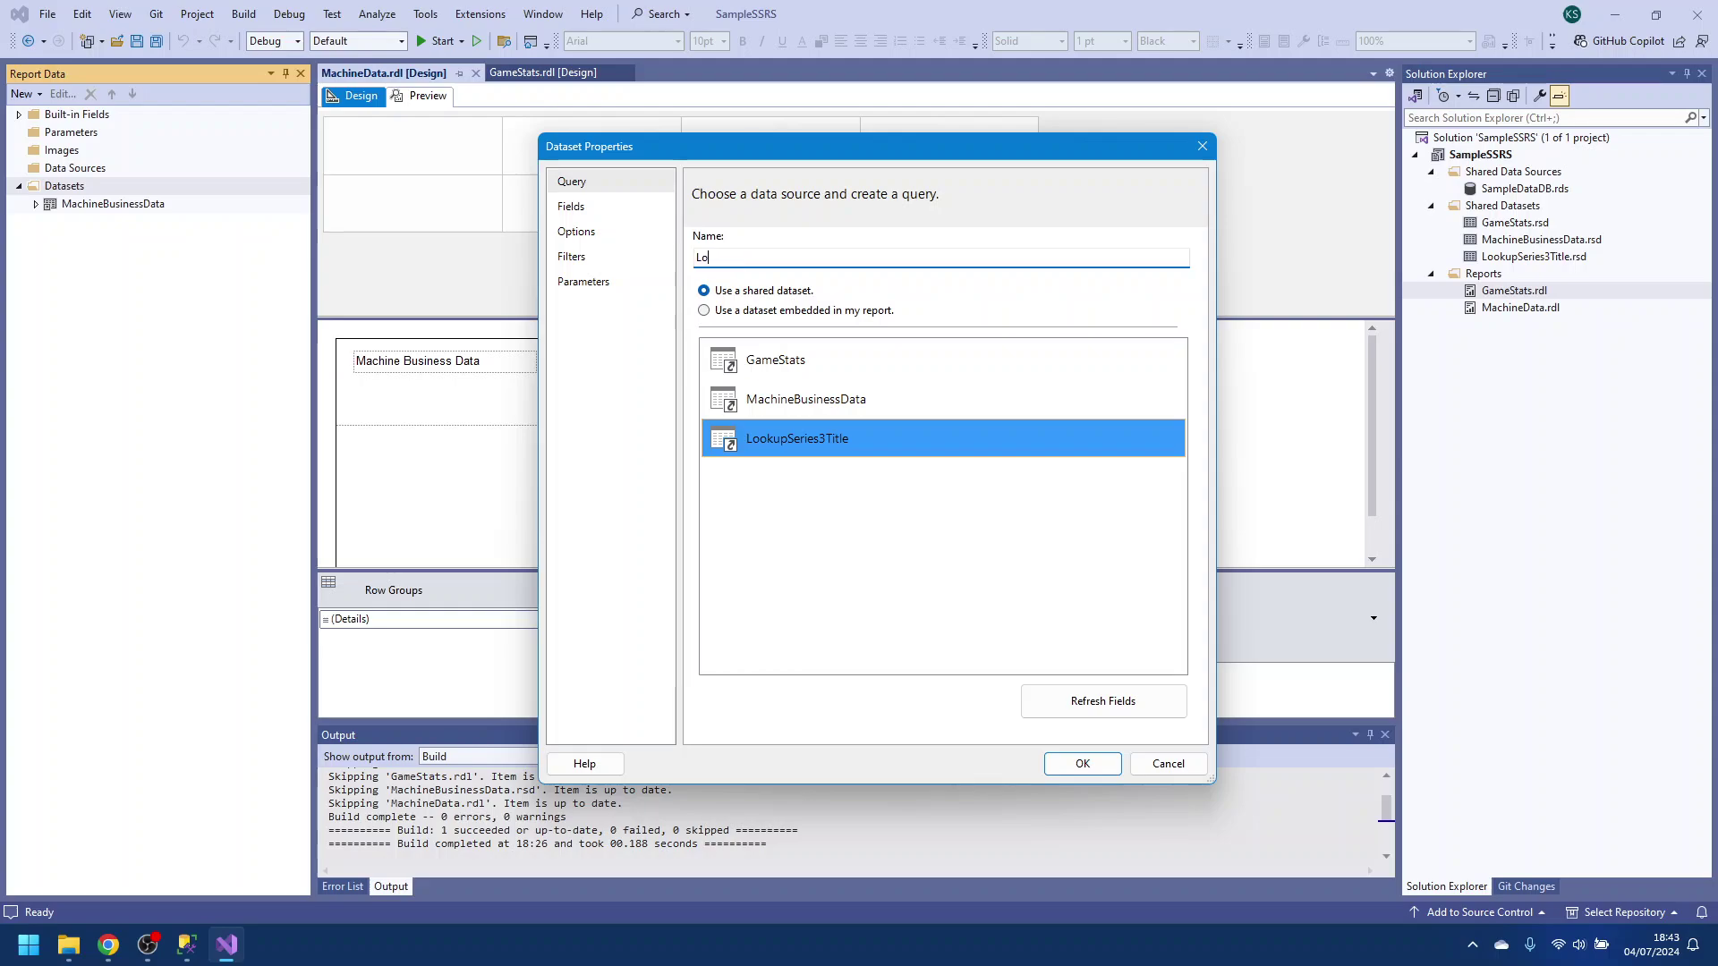
text(okupSeries3Title)
click(1108, 702)
click(1082, 764)
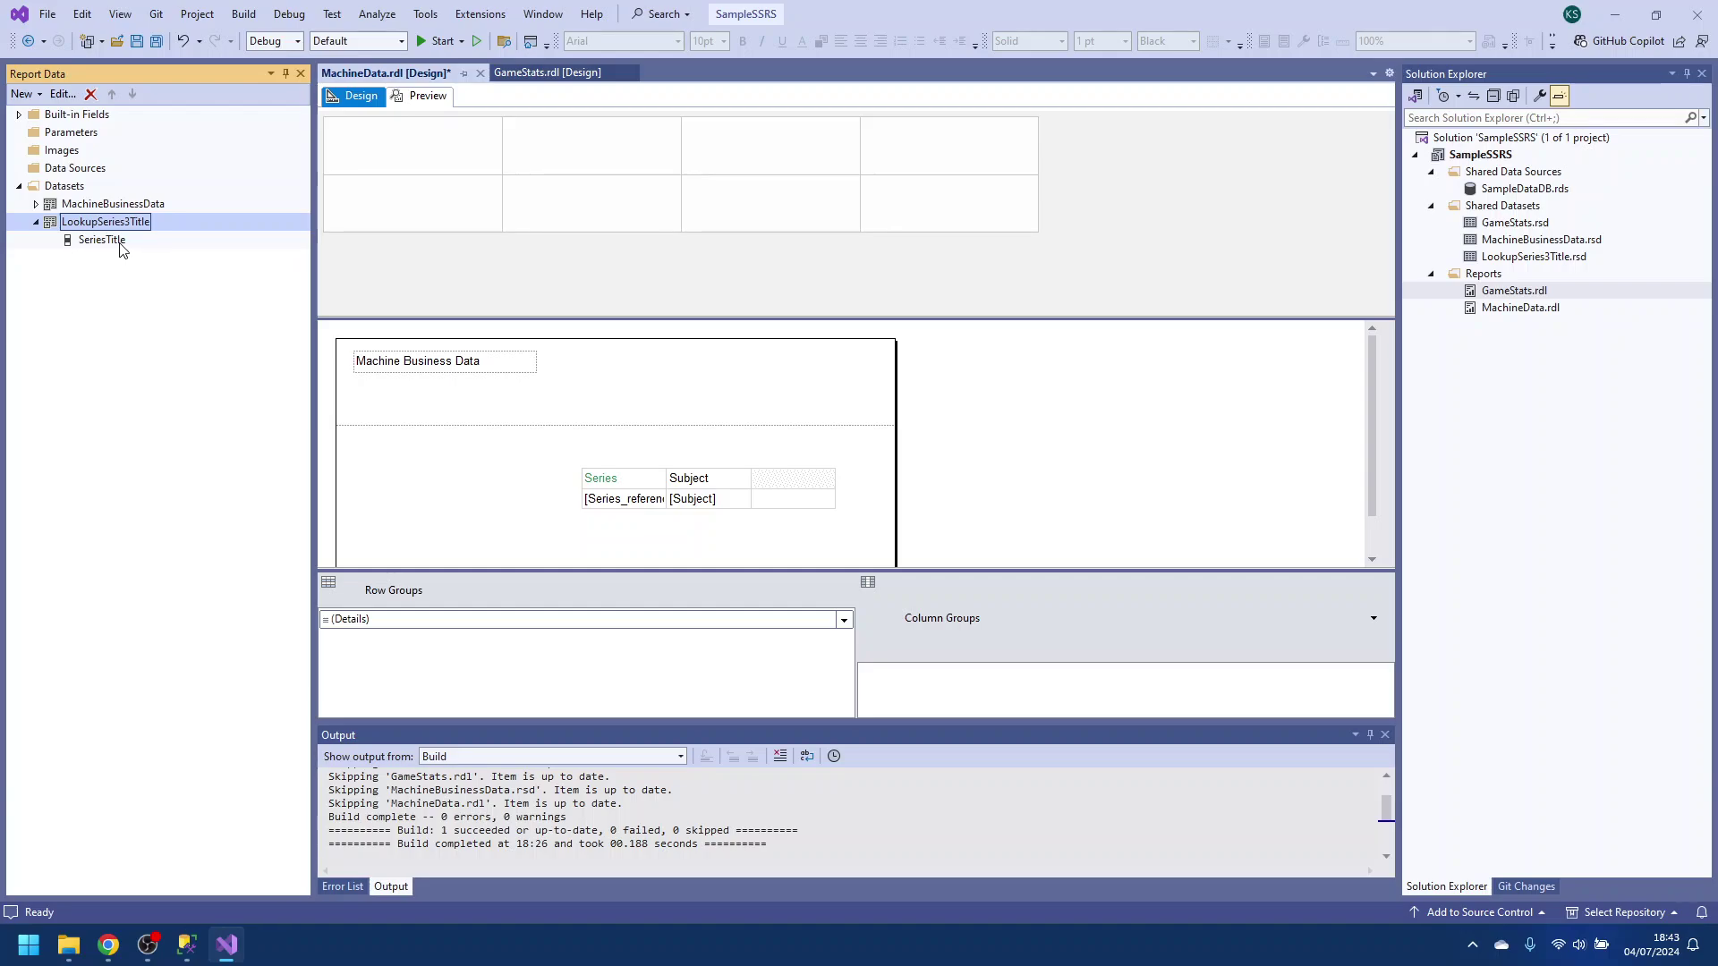
Add a report parameter named SeriesTitle with the prompt "Please select title"
click(77, 140)
right_click(79, 140)
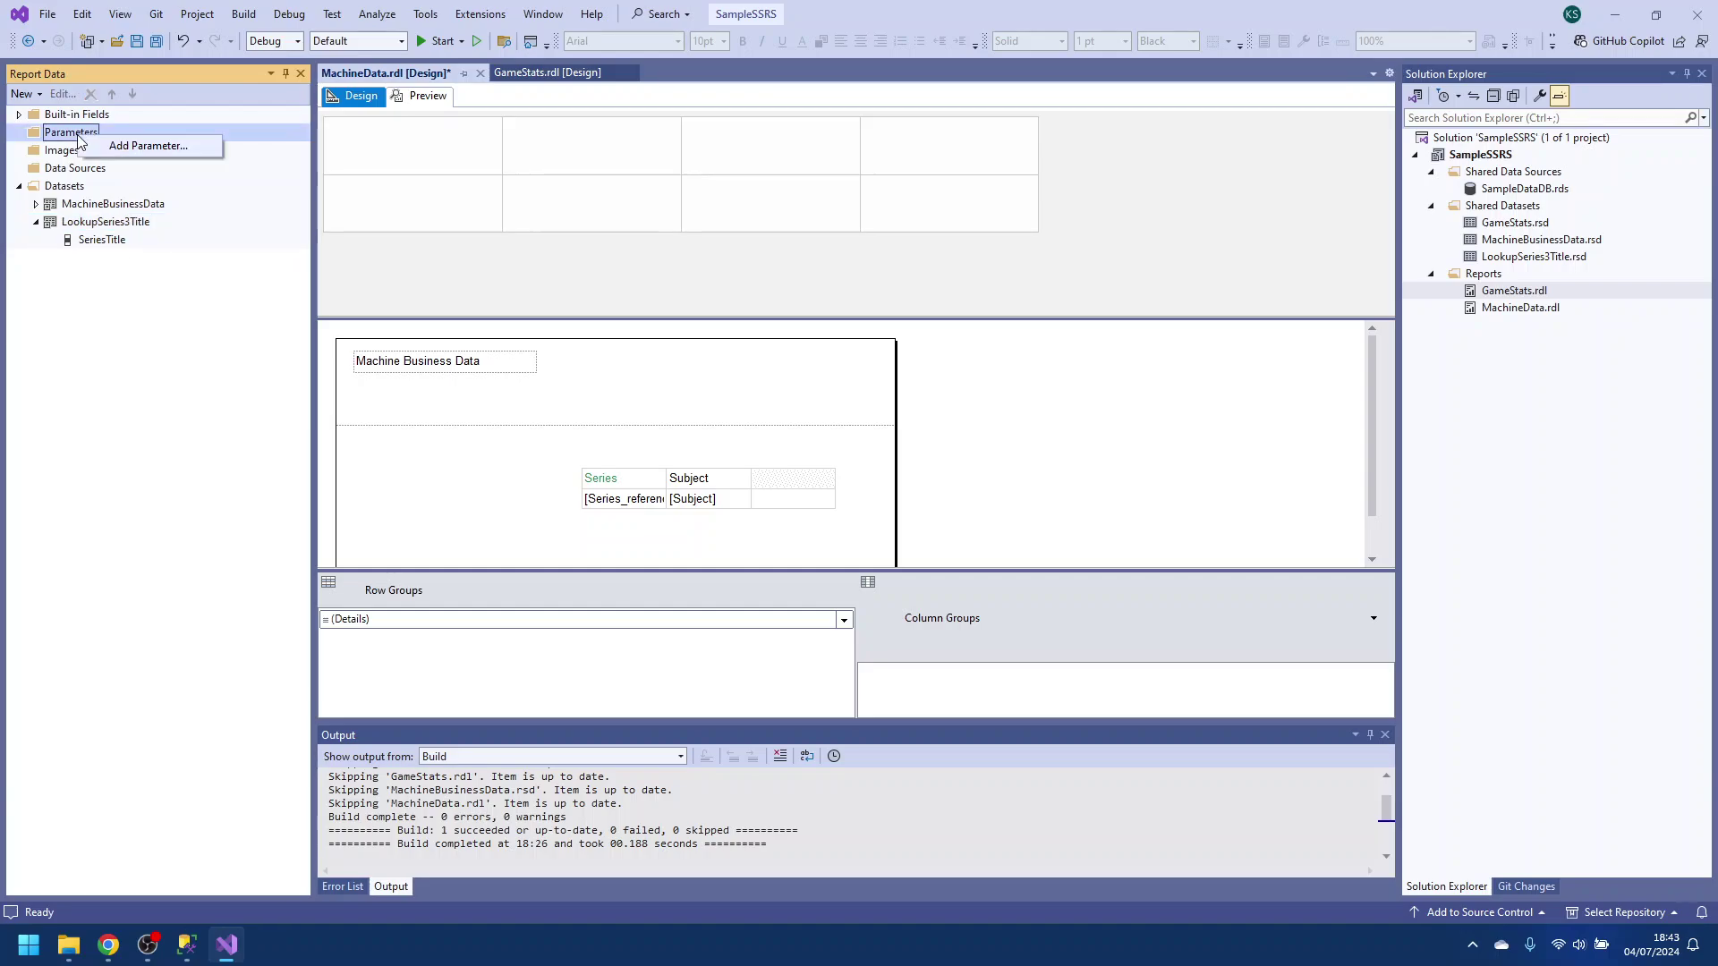
click(125, 149)
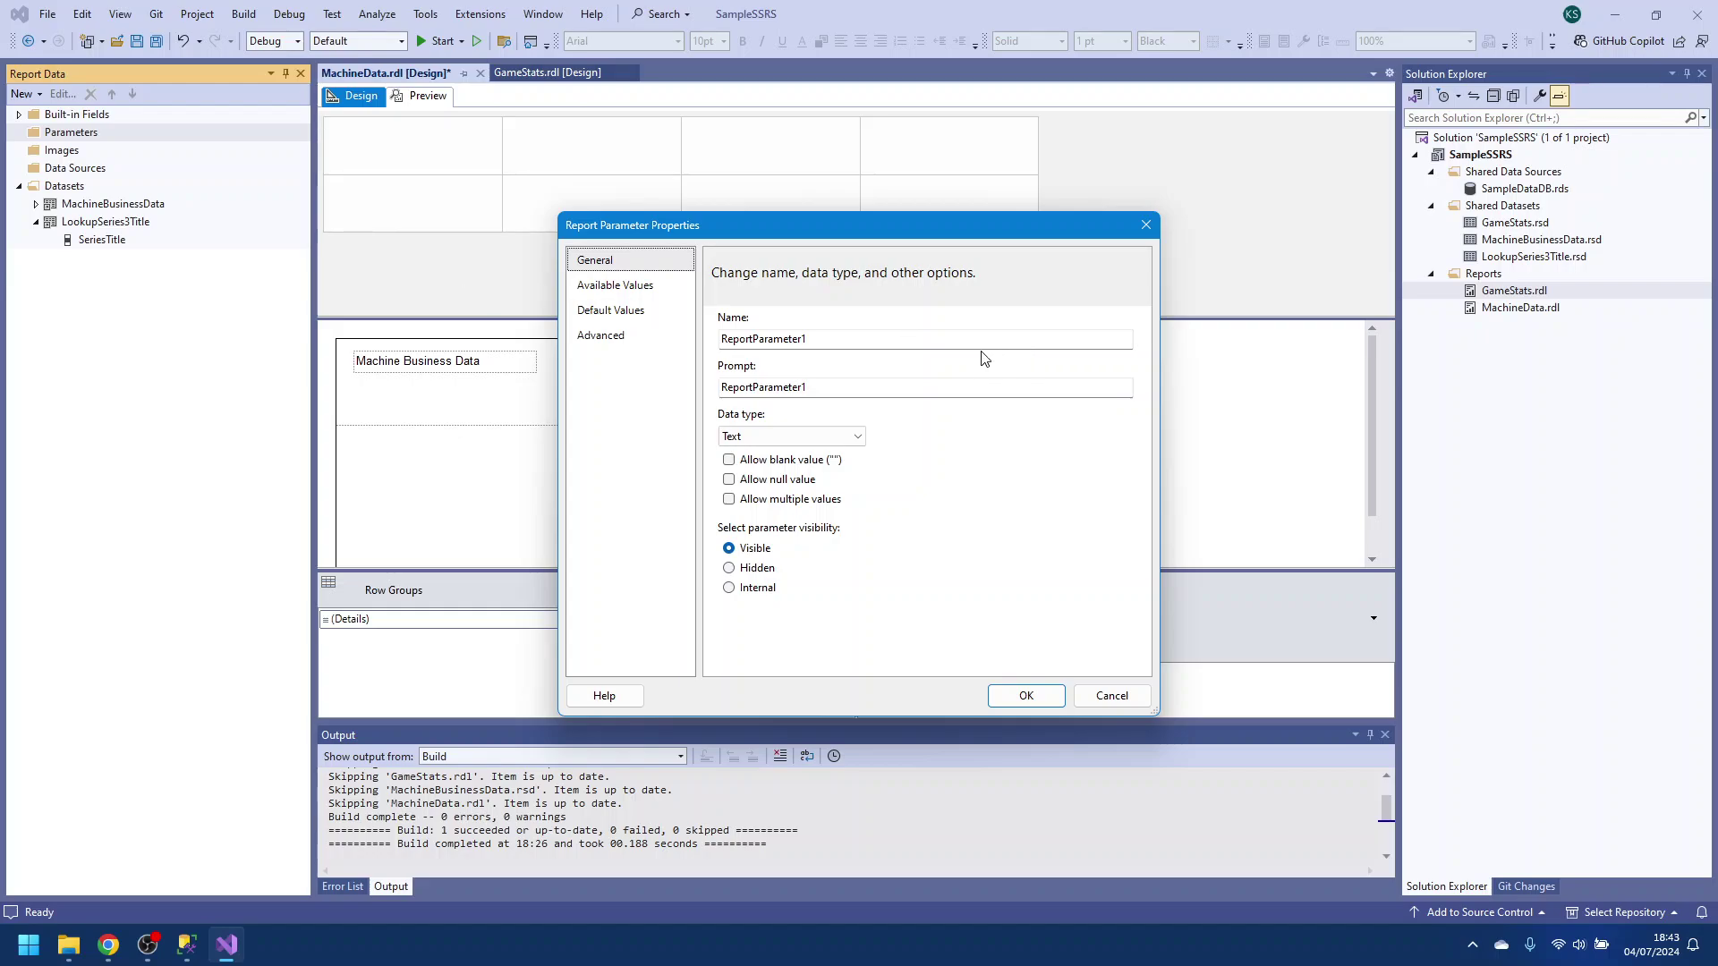
double_click(886, 338)
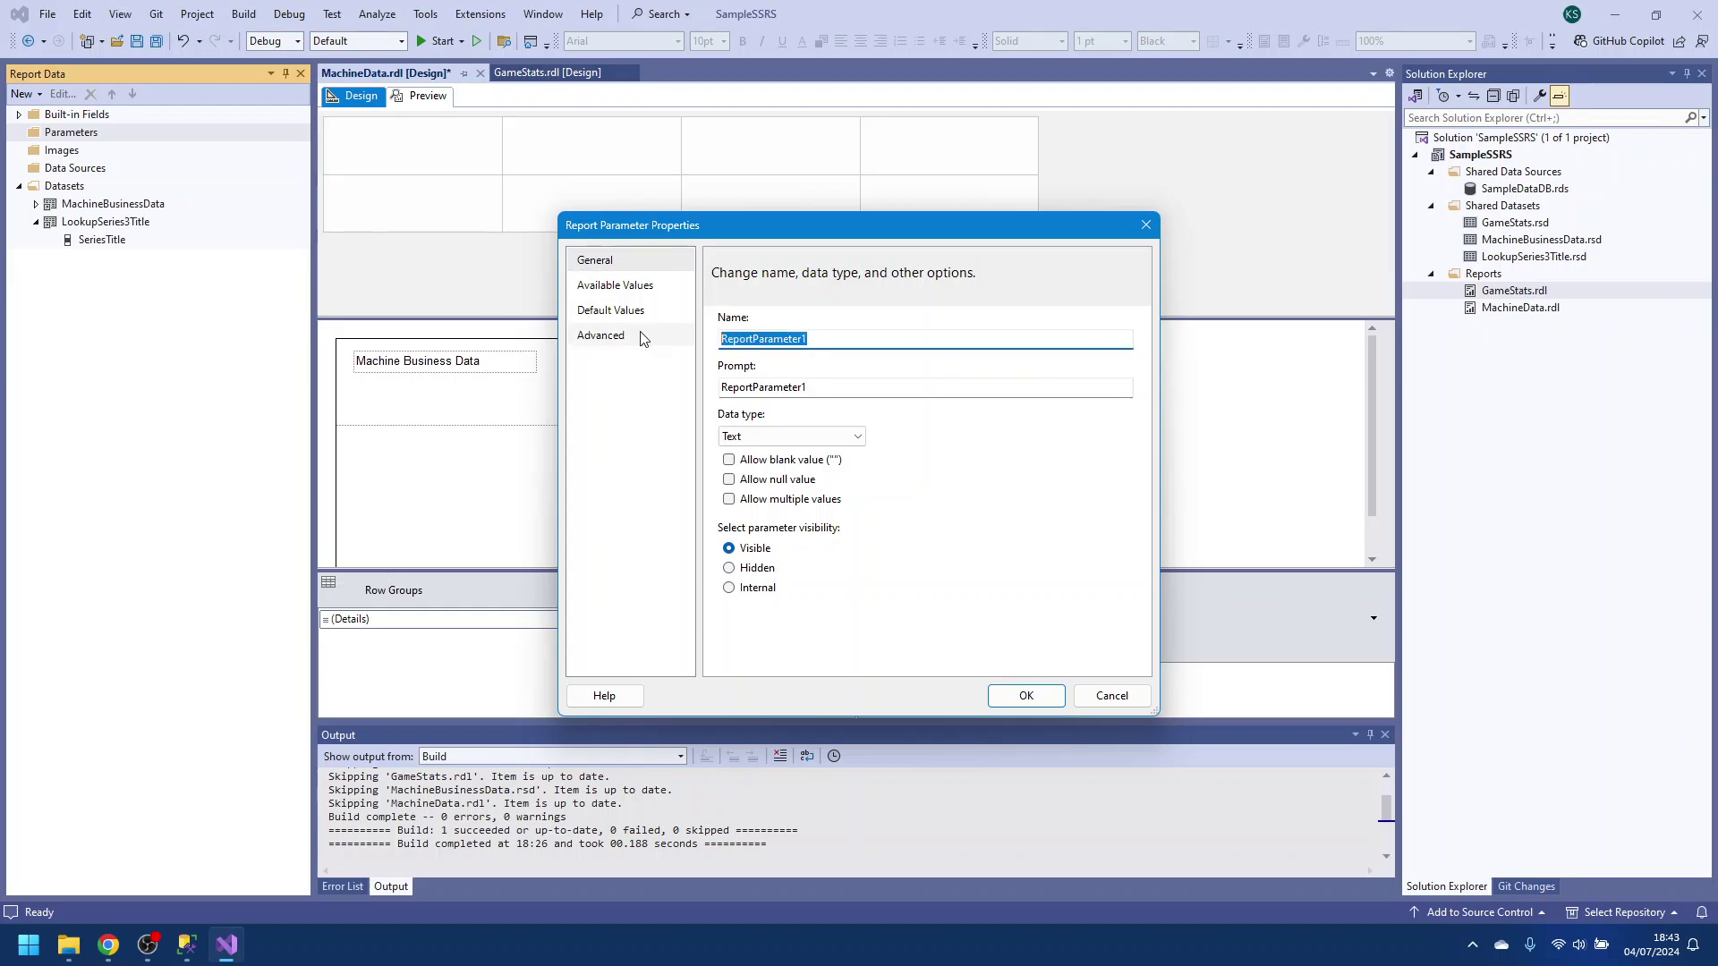
text(Series Title)
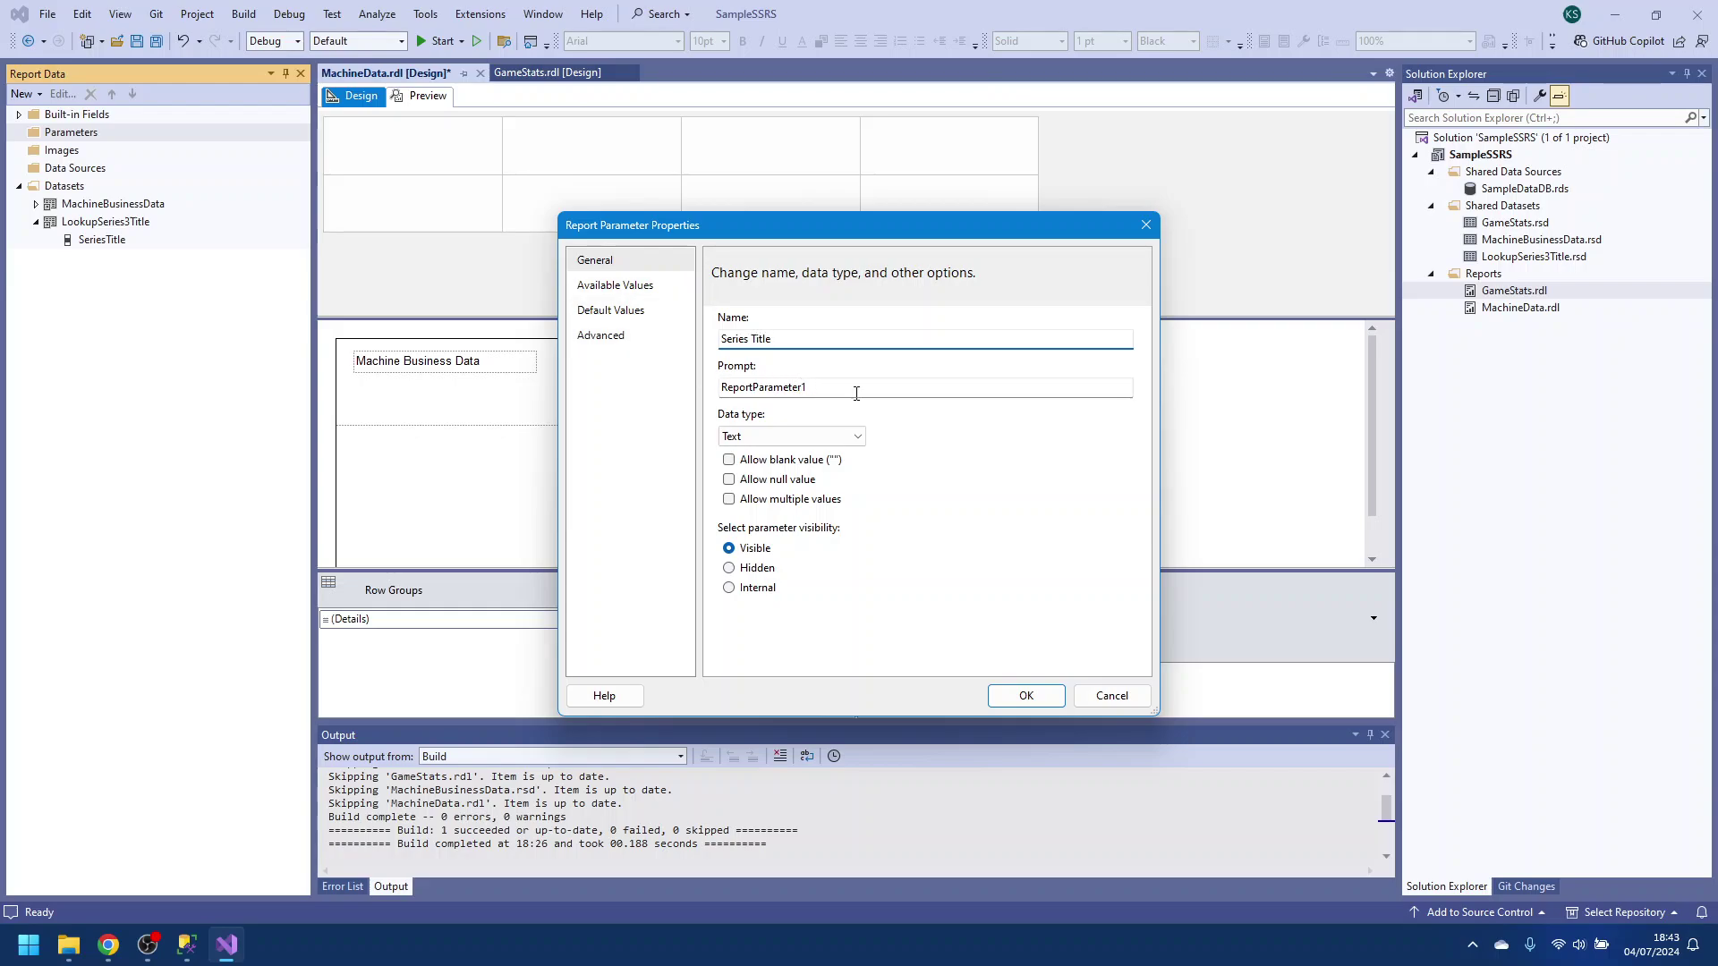
drag(790, 339, 720, 339)
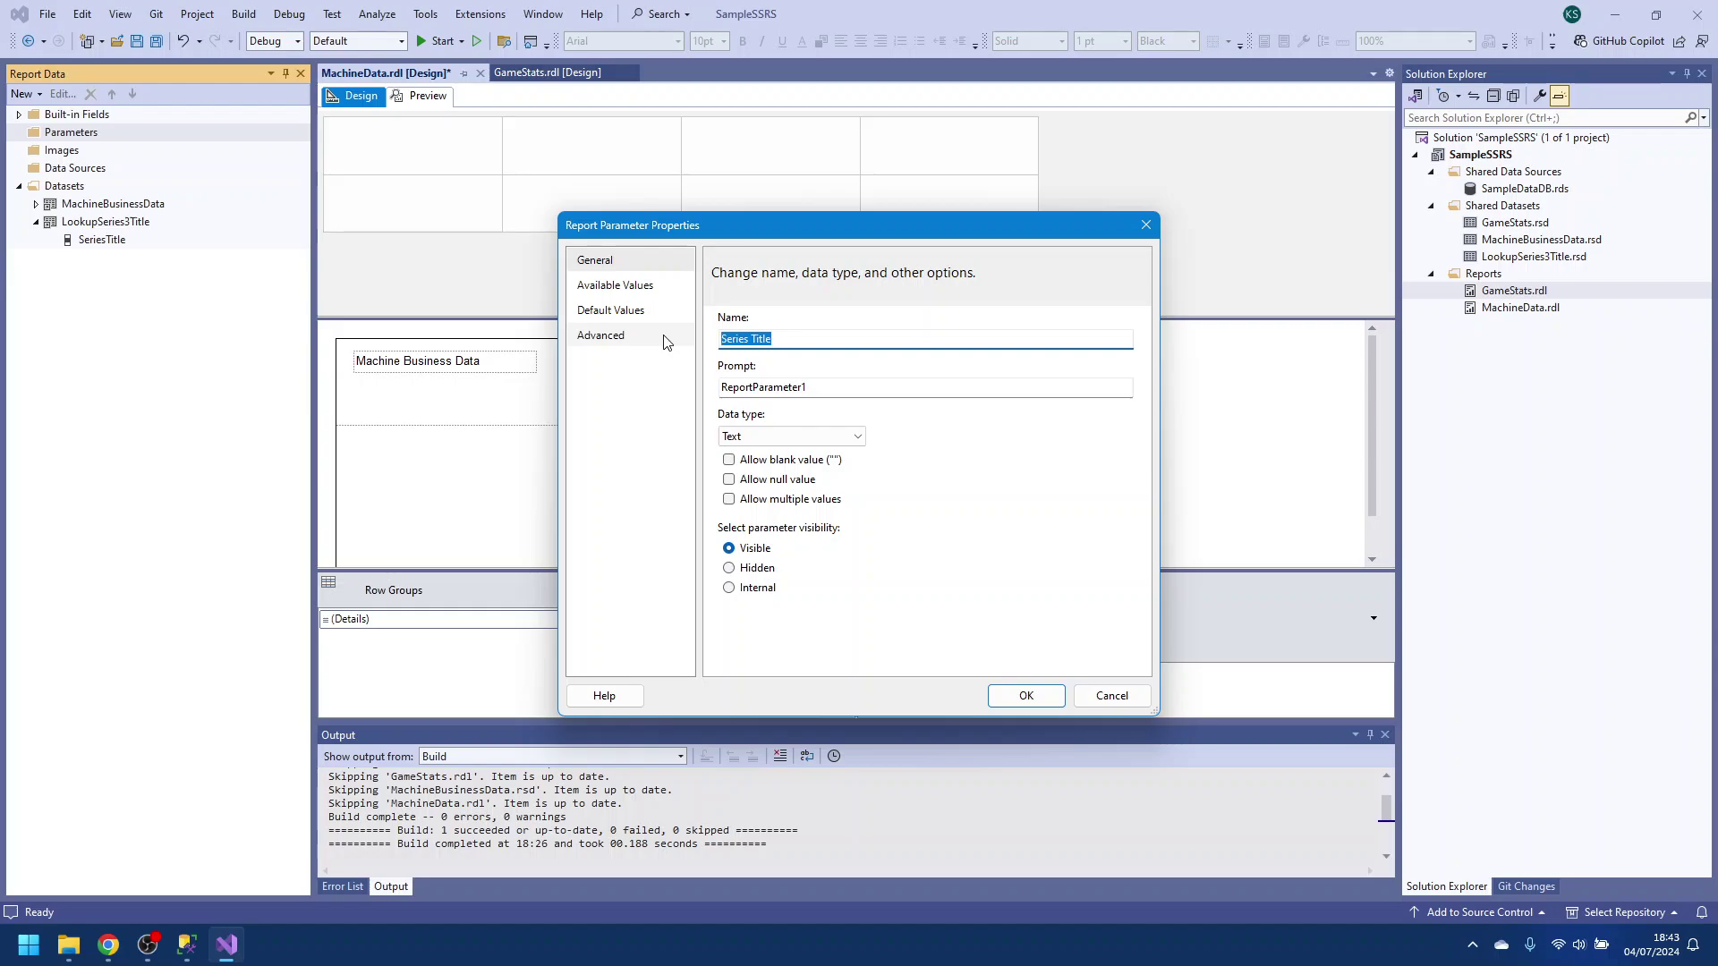
text(Se)
key(Tab)
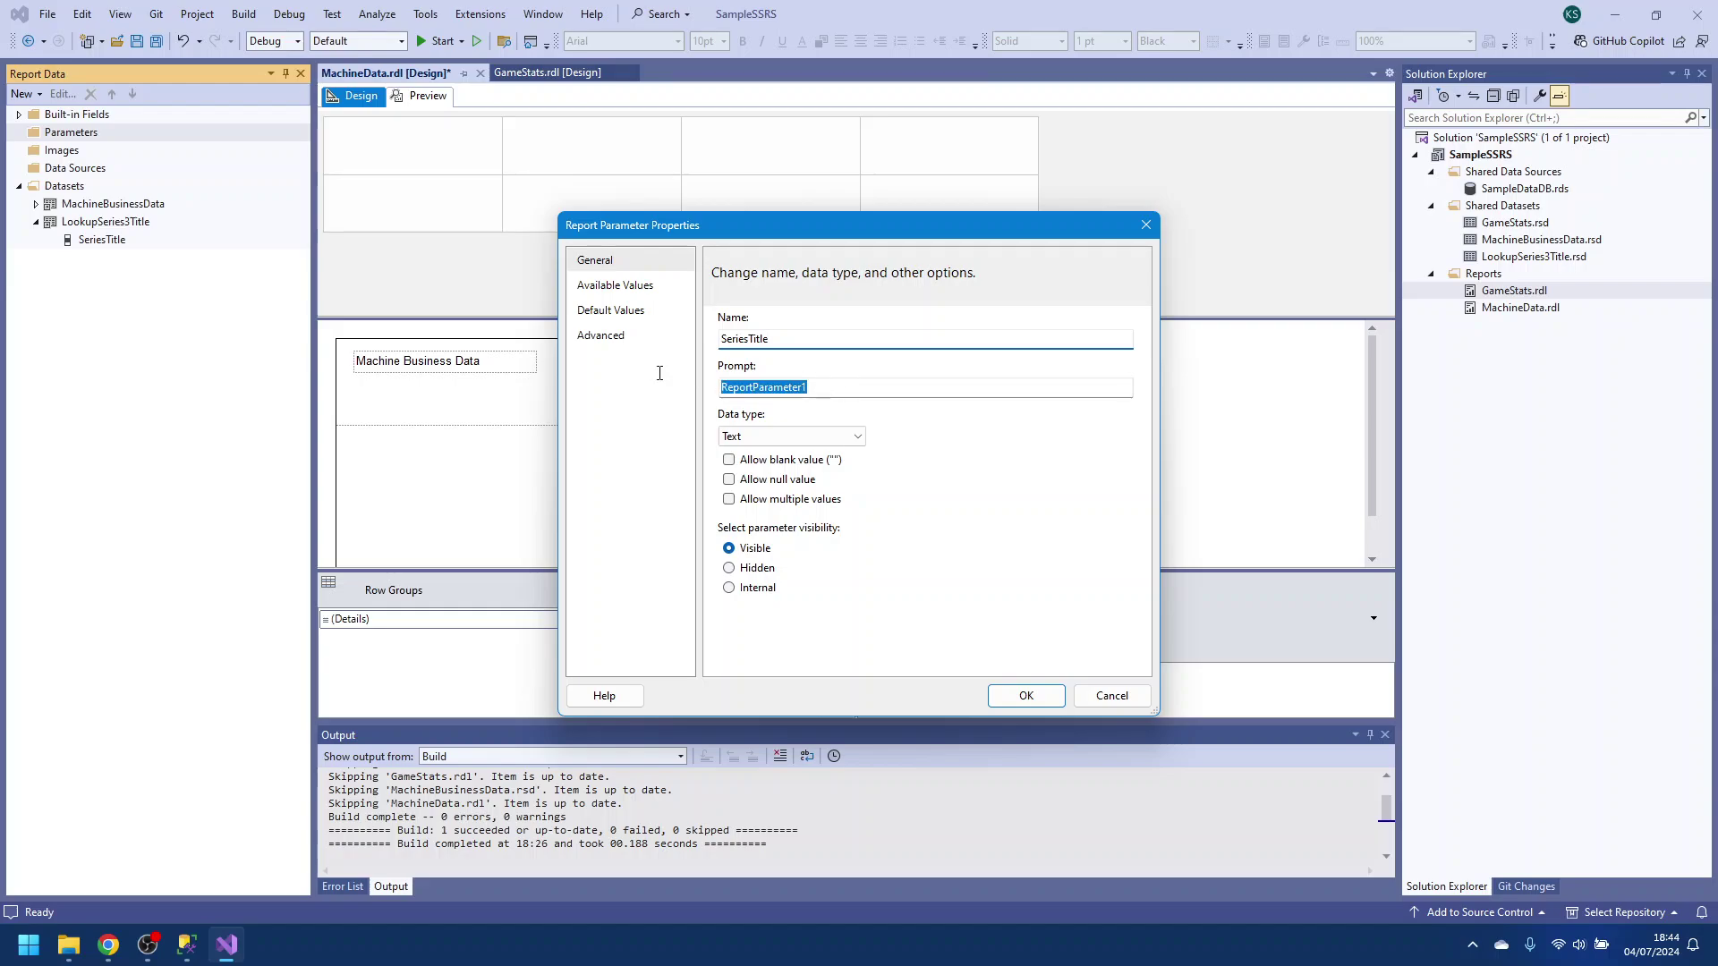
text(Pl)
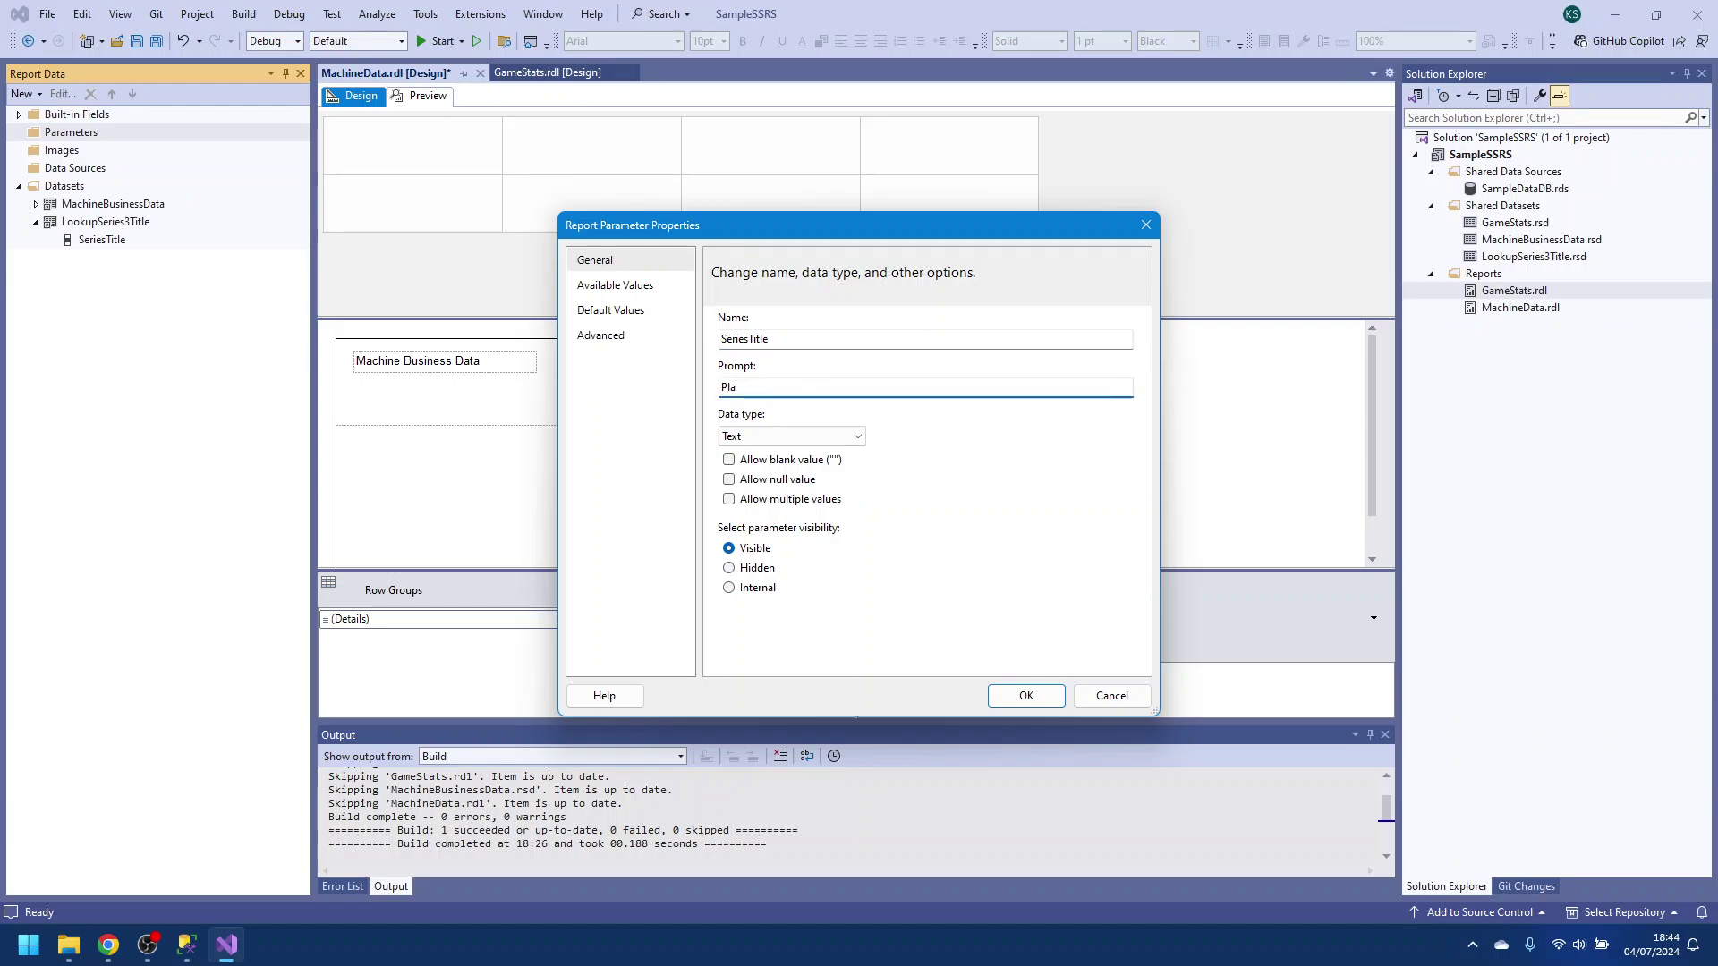
text(ease select title)
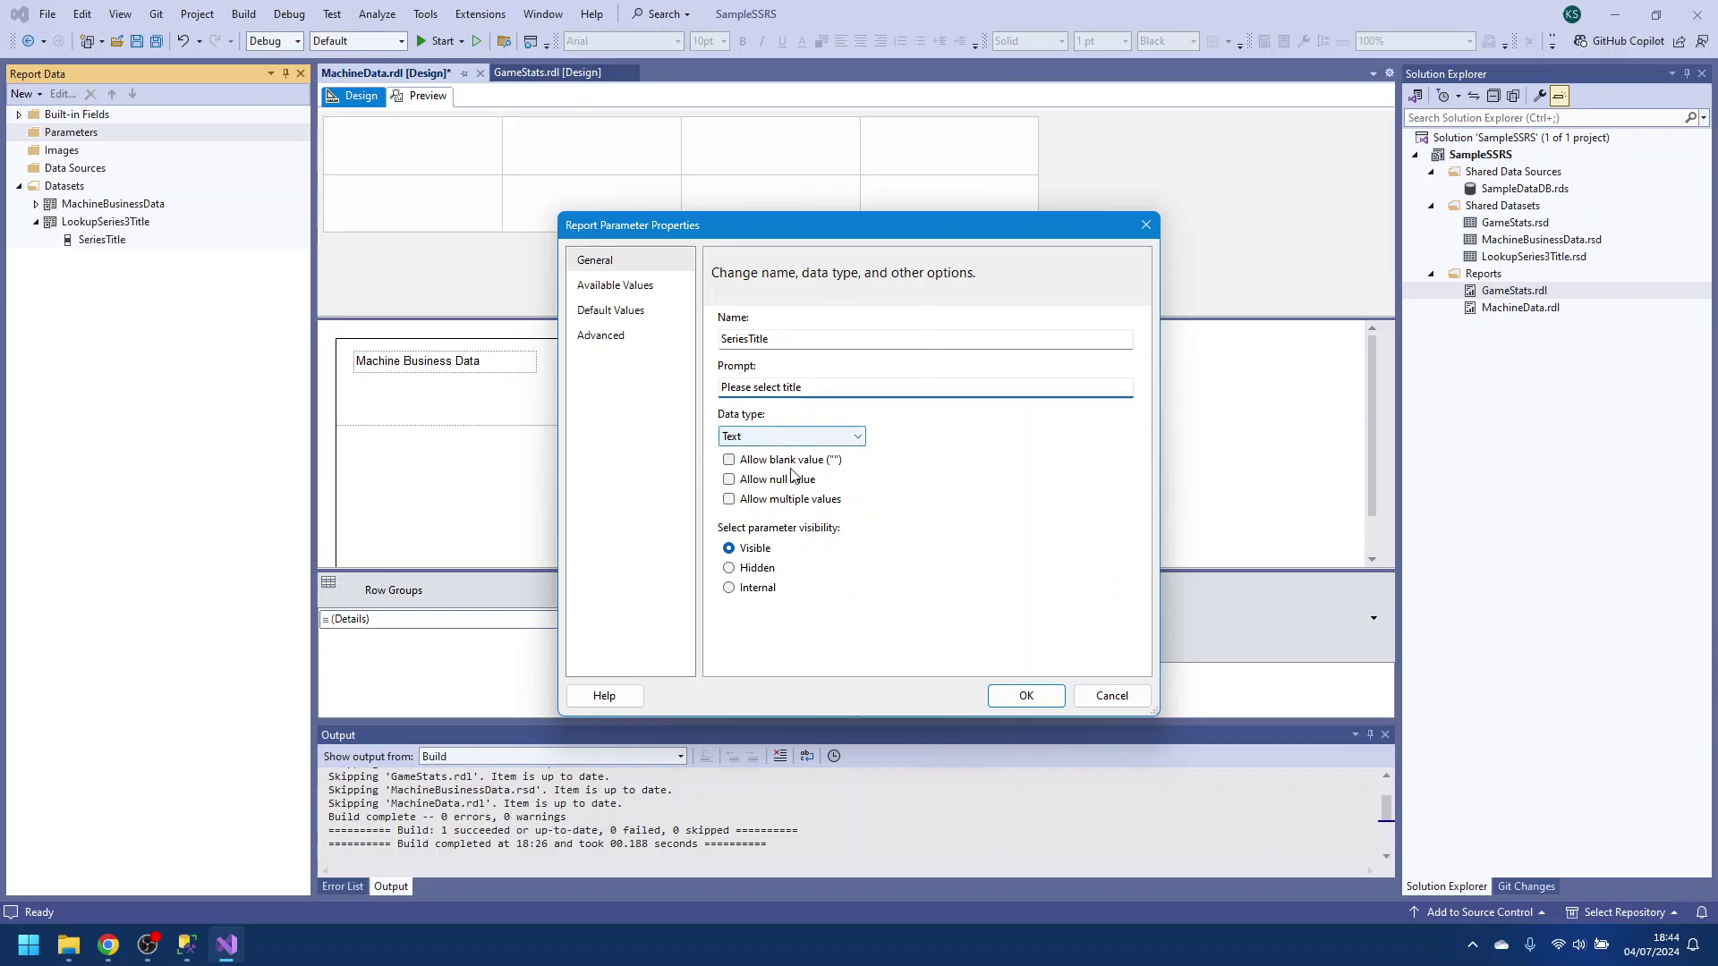
Keep the parameter's data type as Text and allow multiple values
click(834, 442)
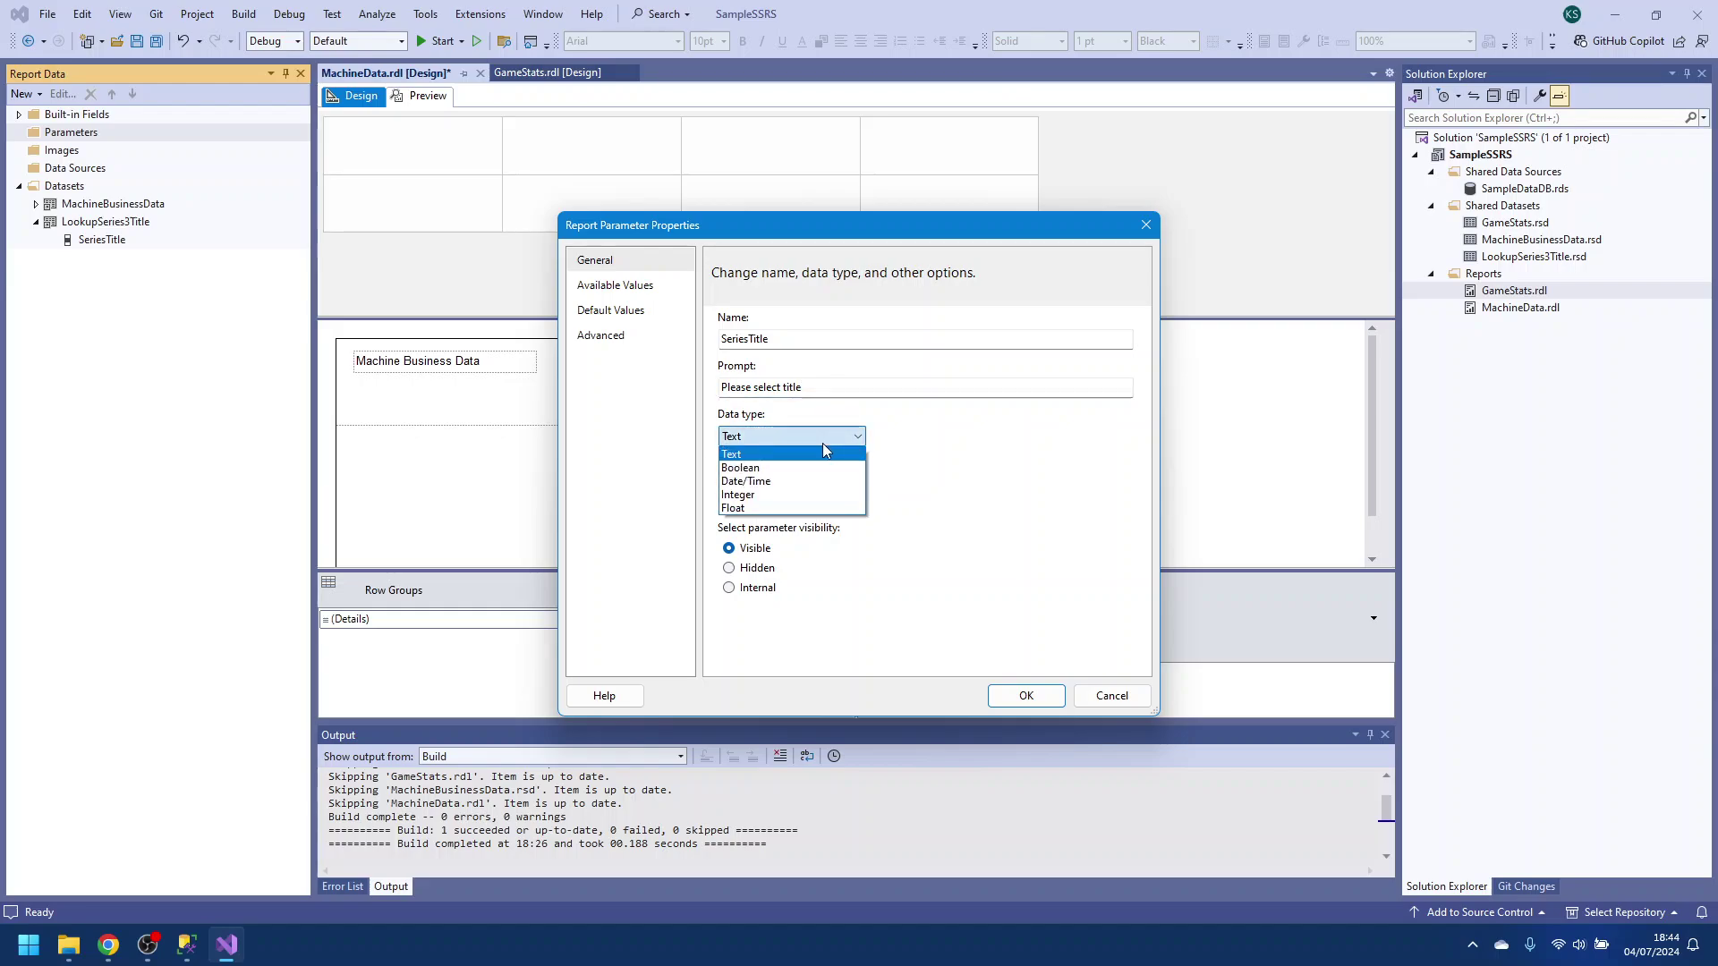
click(811, 456)
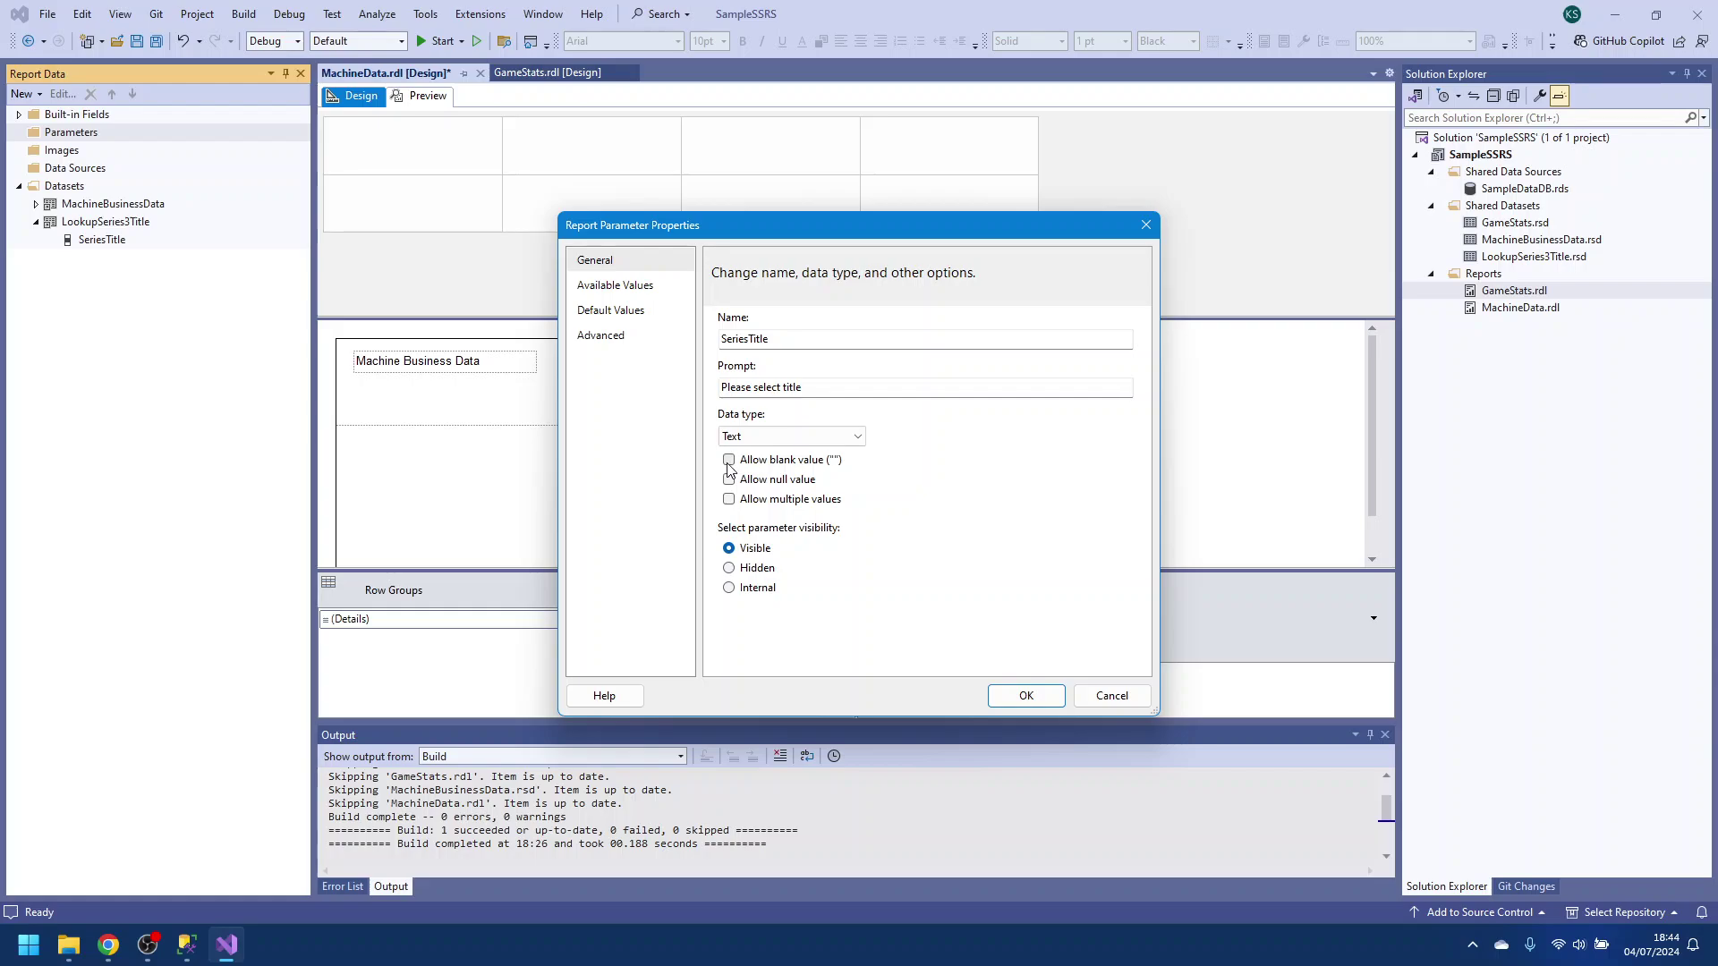
click(730, 499)
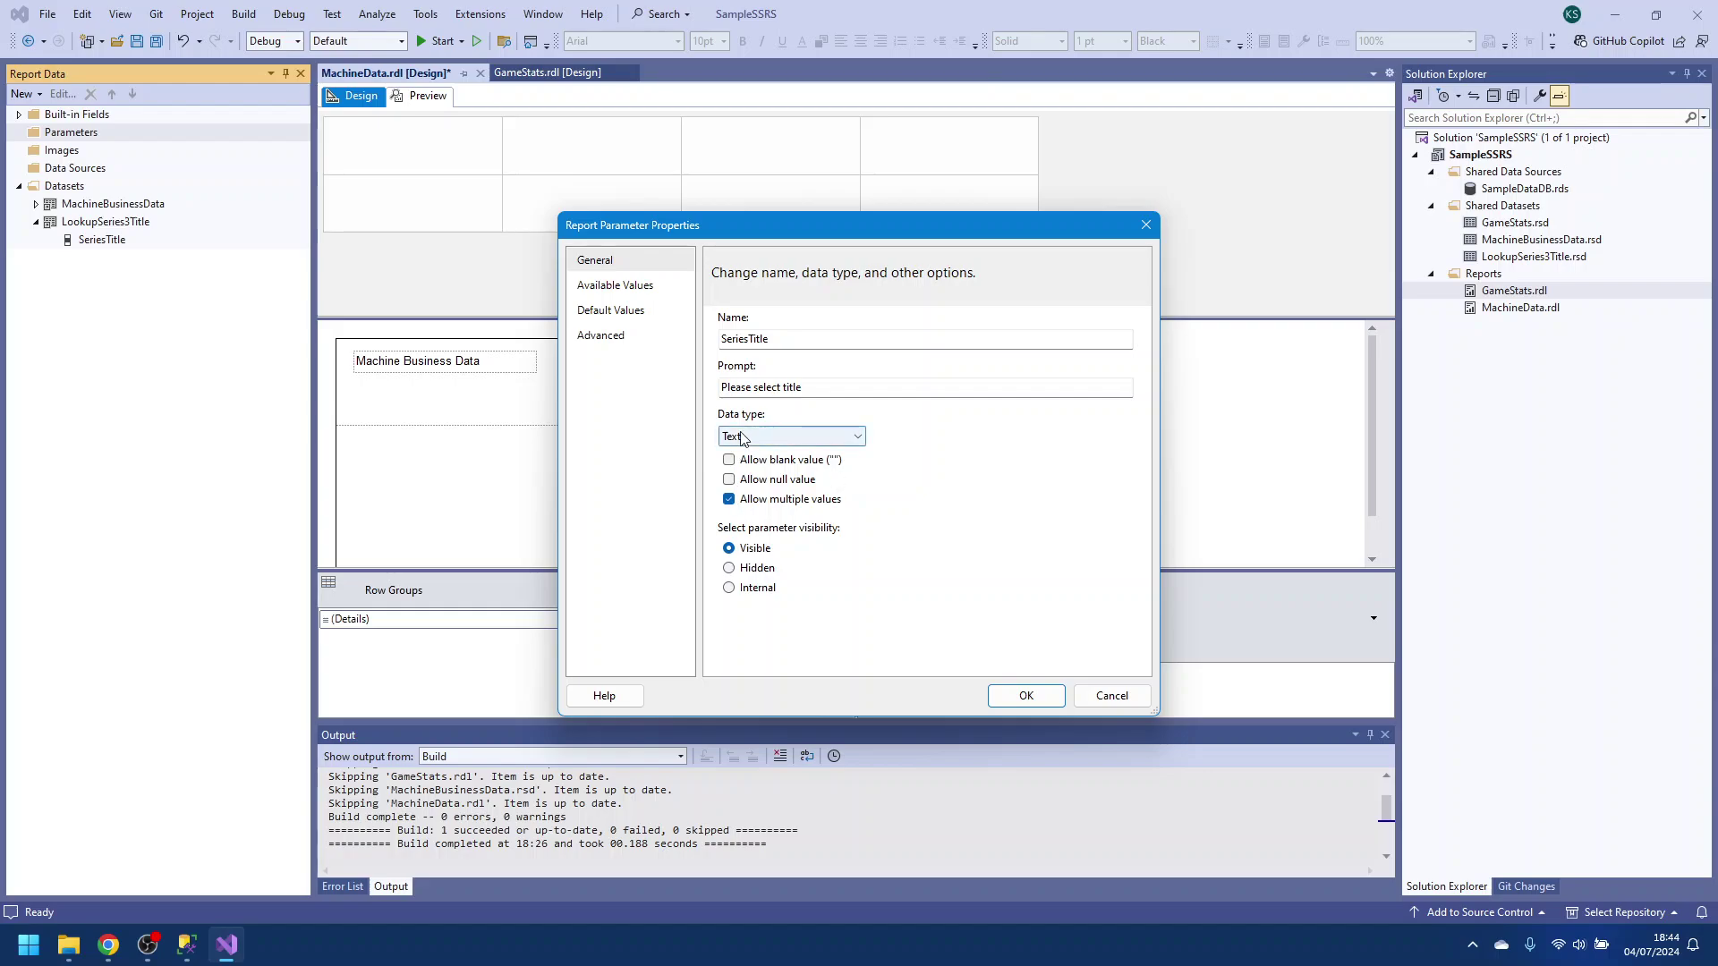
Get the parameter's available values from the LookupSeries3Title dataset query, using SeriesTitle as both the value and label field
click(616, 289)
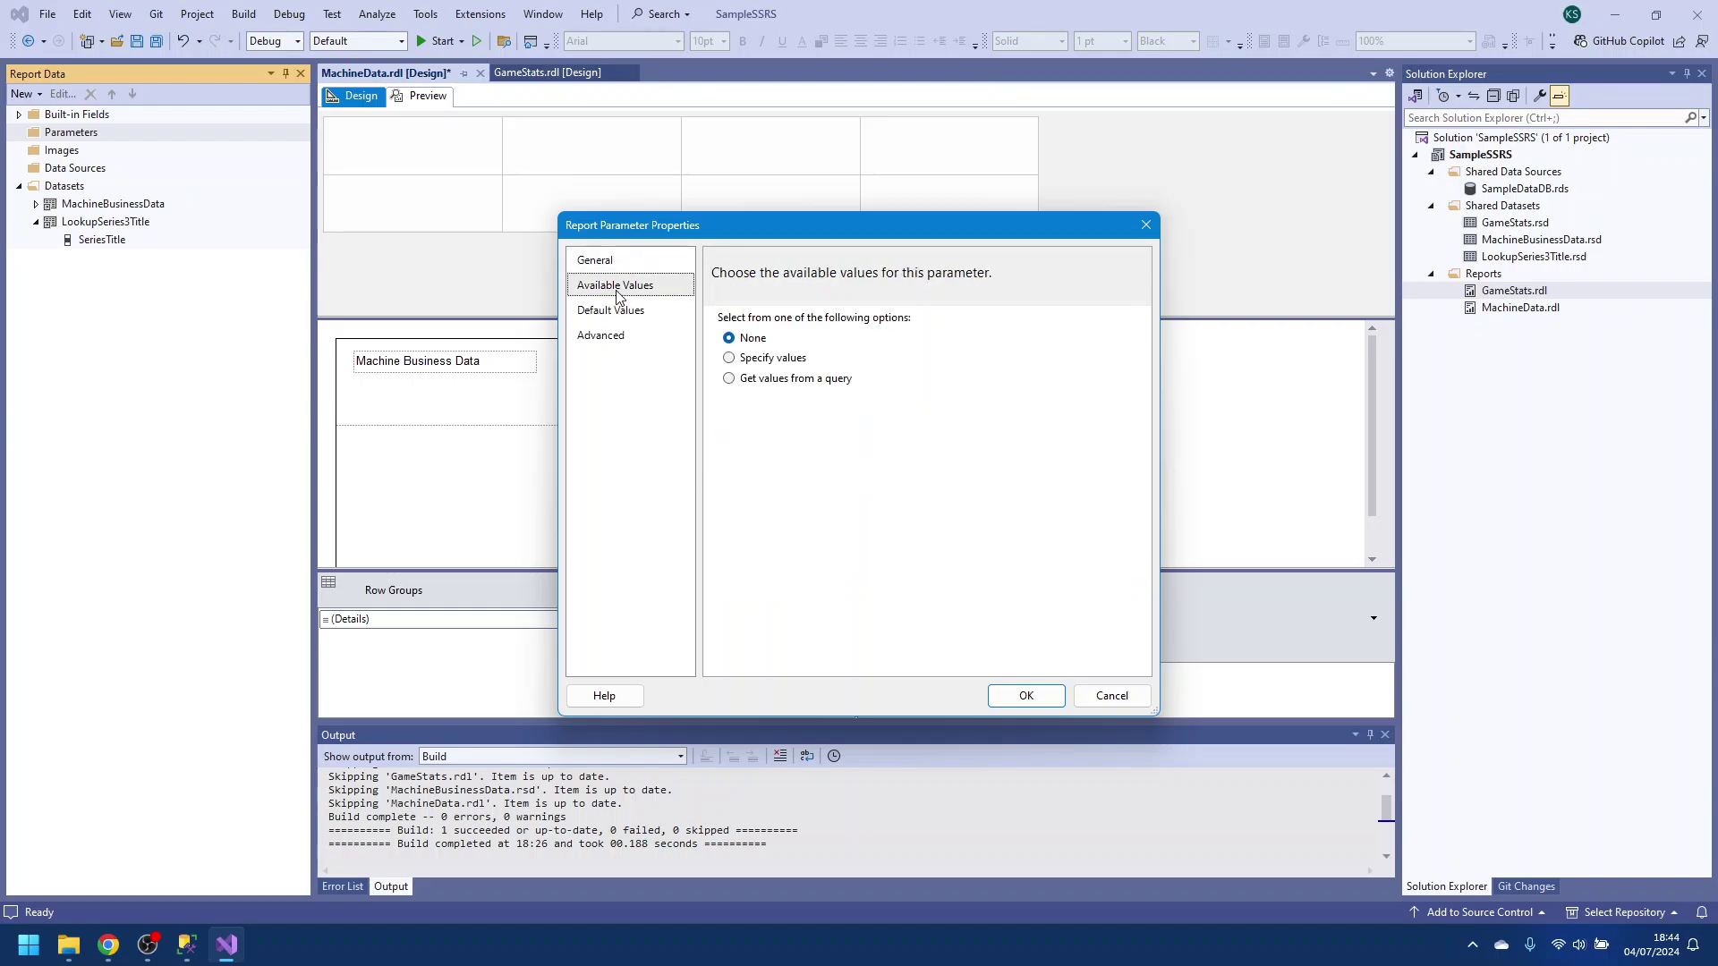
click(729, 378)
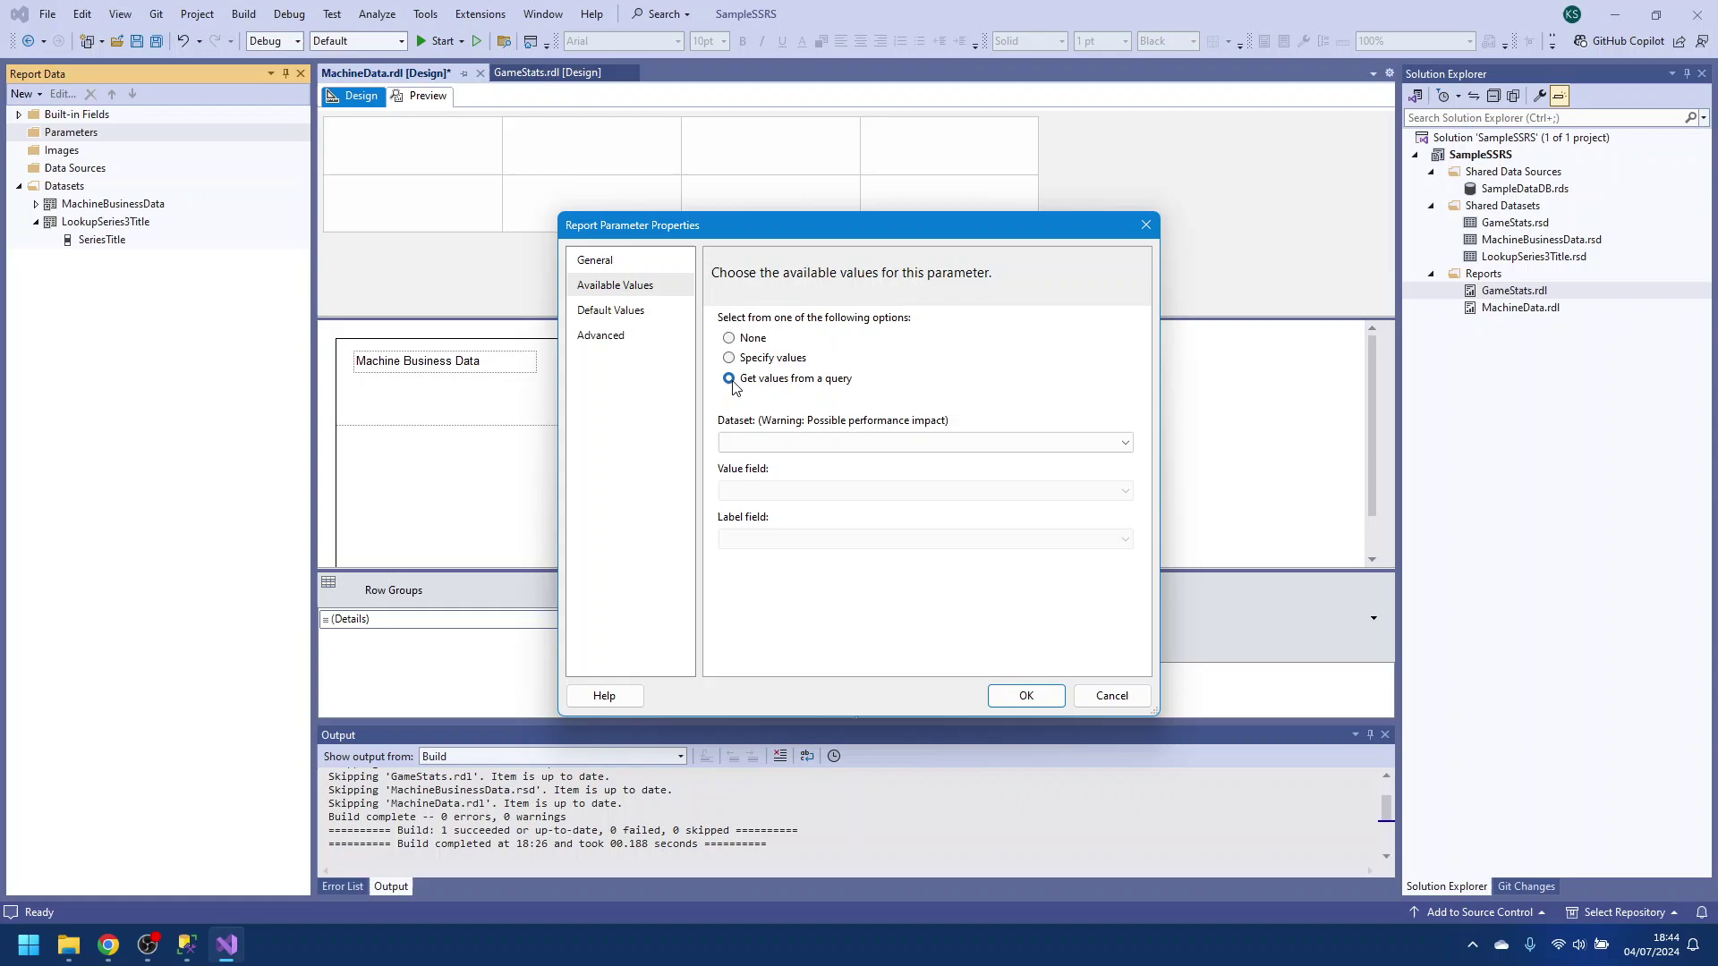
click(1083, 442)
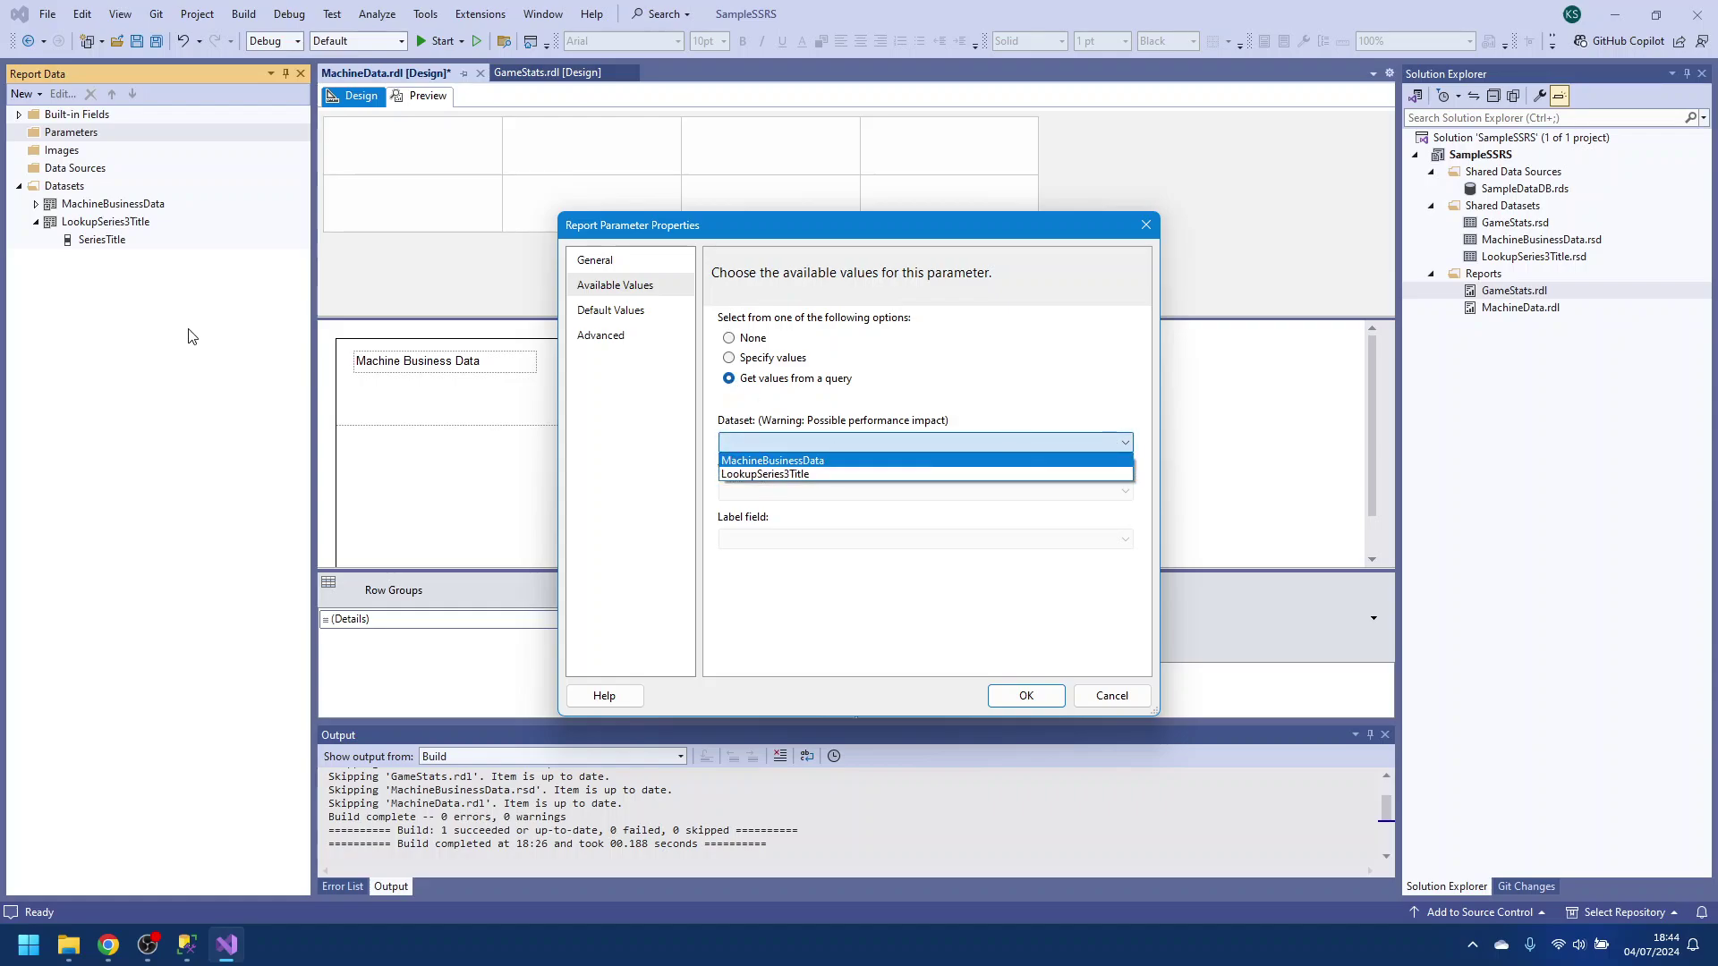
click(855, 474)
click(1123, 491)
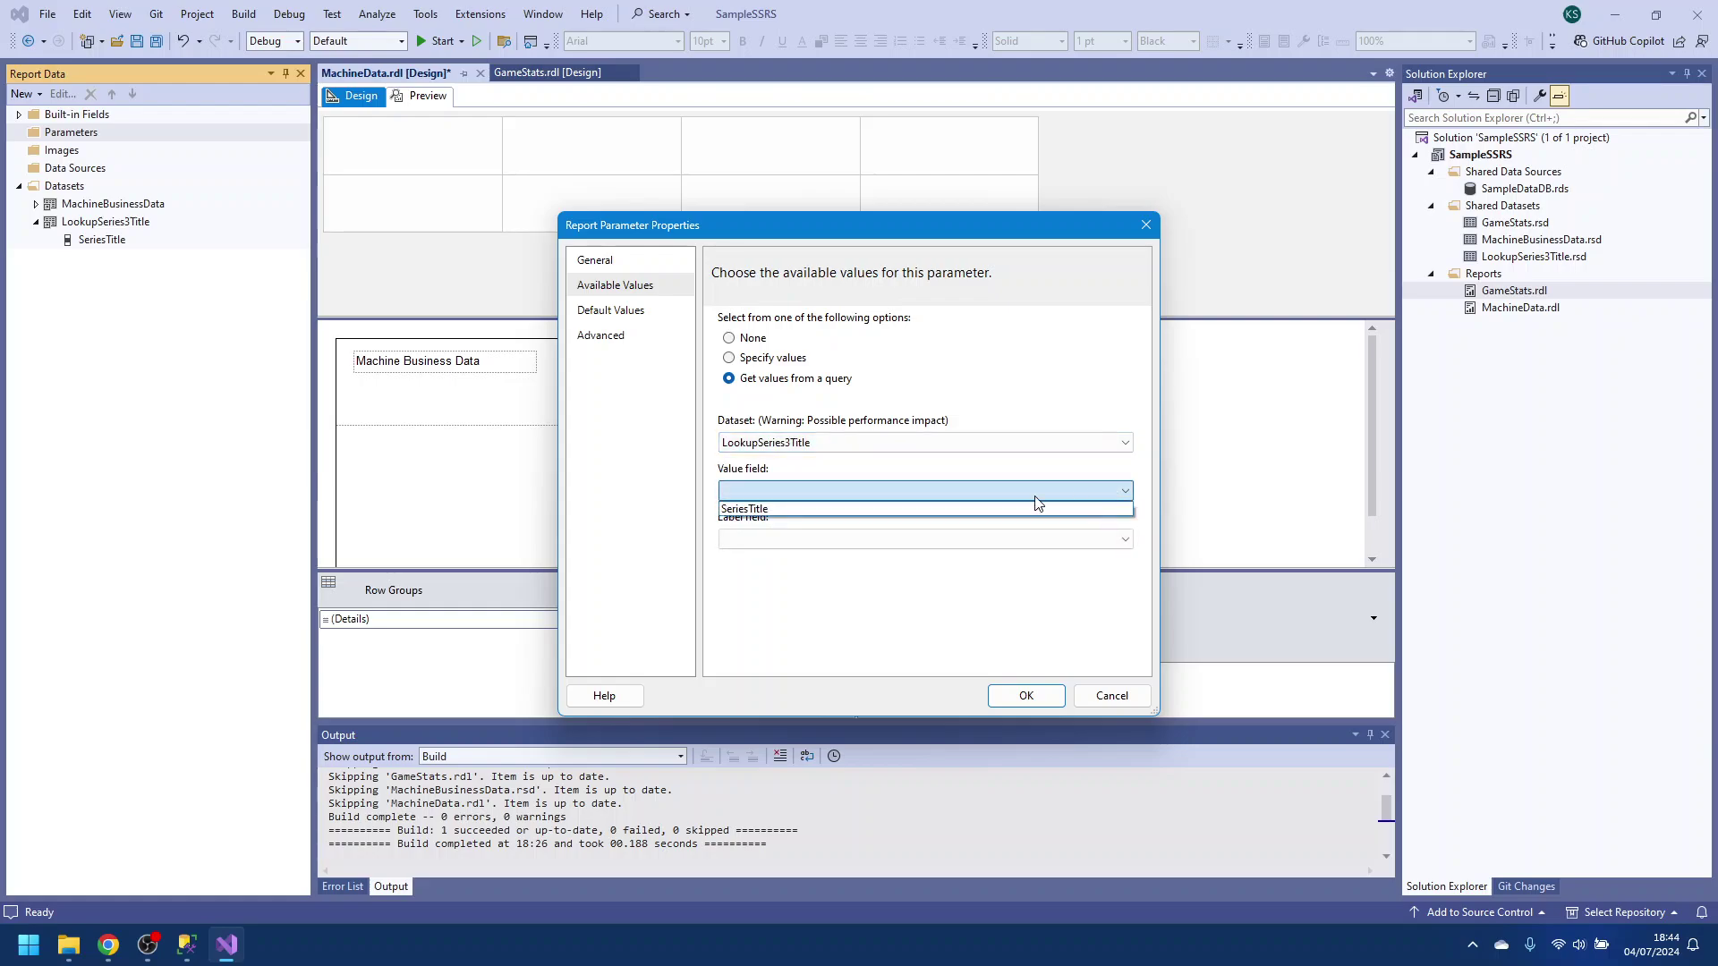
click(1002, 508)
click(1125, 540)
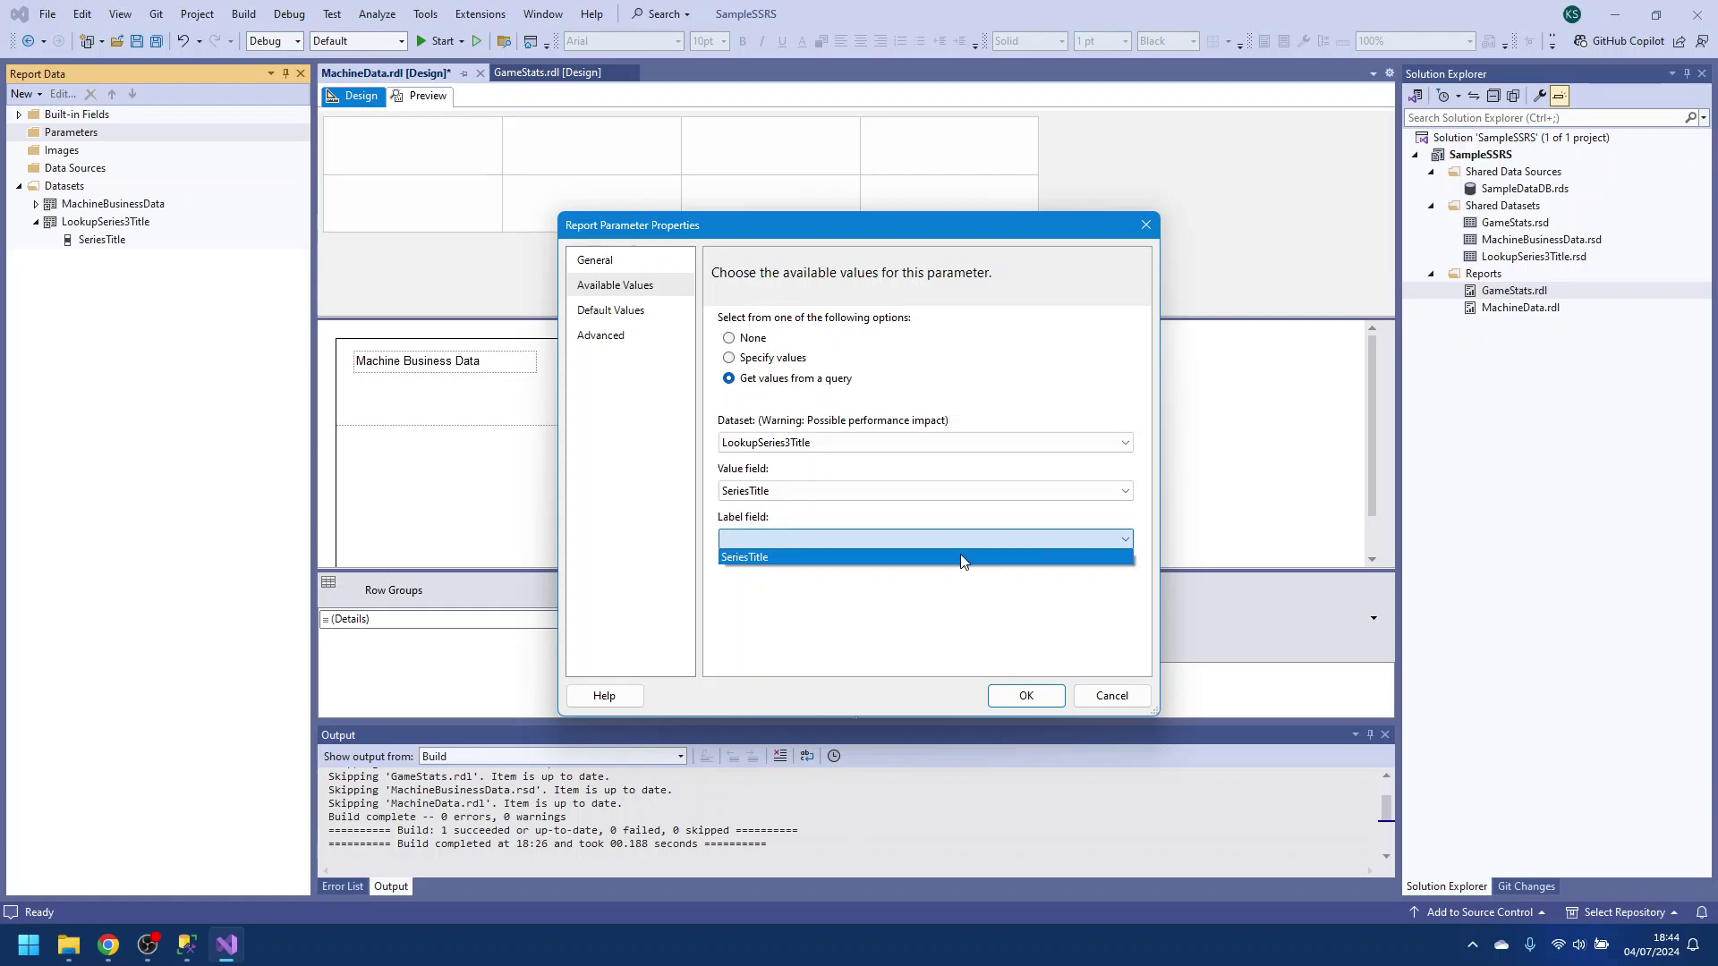
click(963, 561)
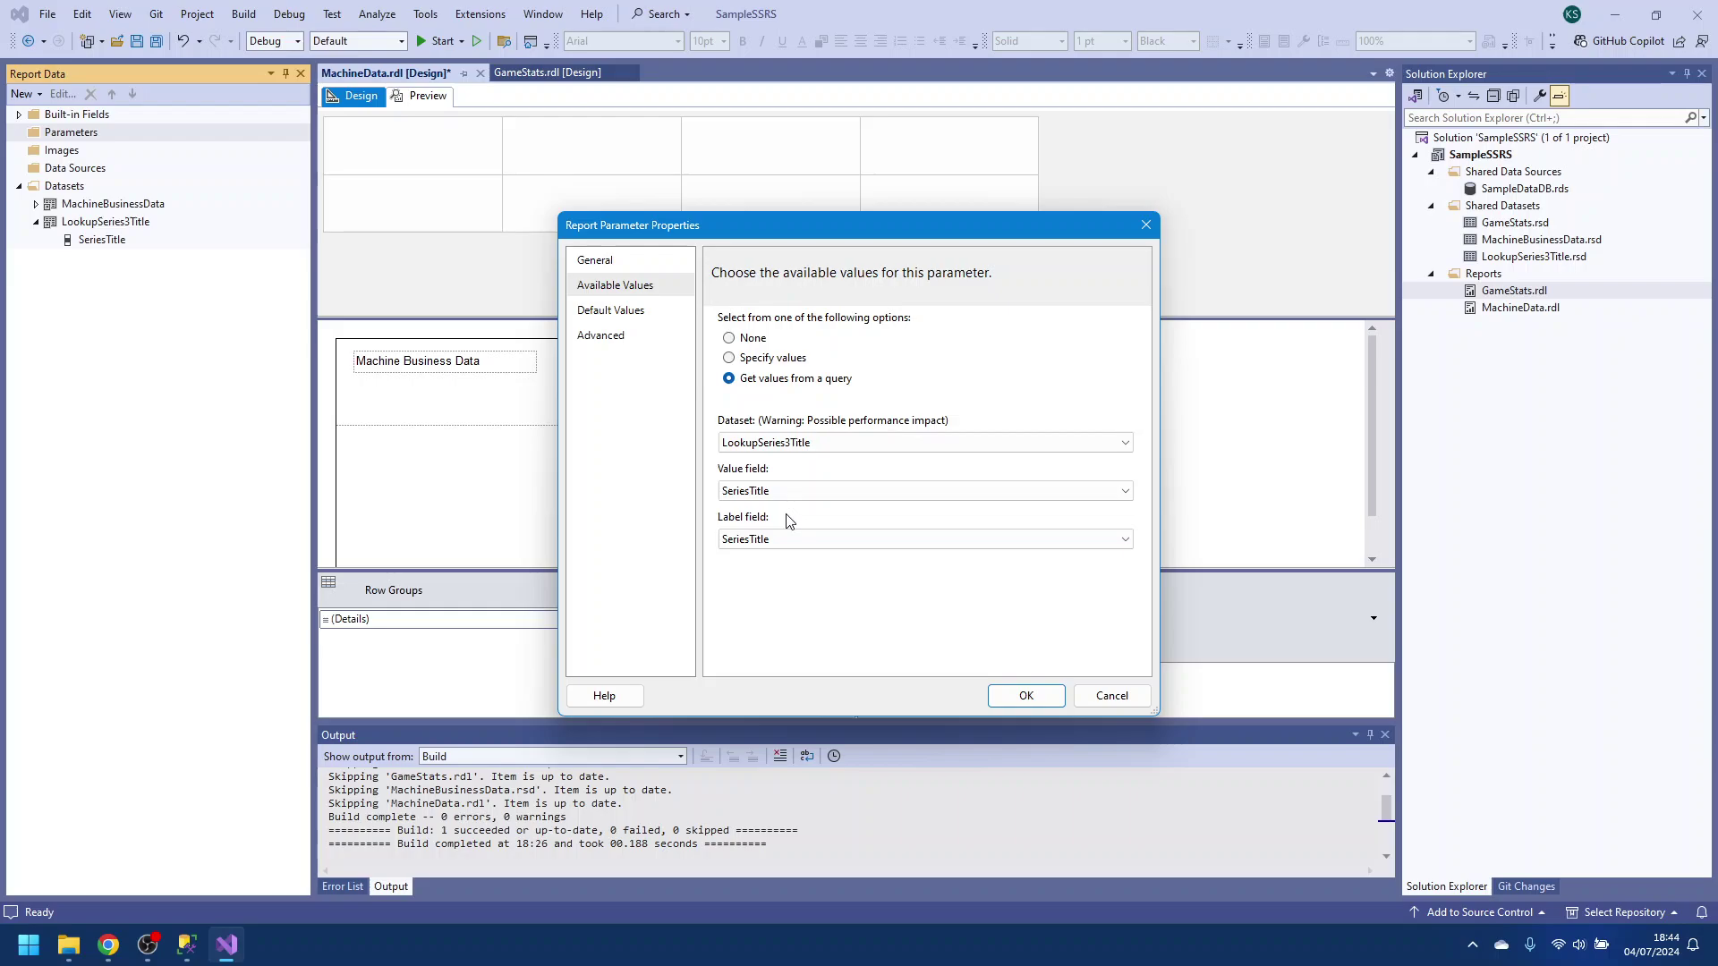
Get the parameter's default values from the LookupSeries3Title dataset query with SeriesTitle as the value field, and save the parameter
click(630, 315)
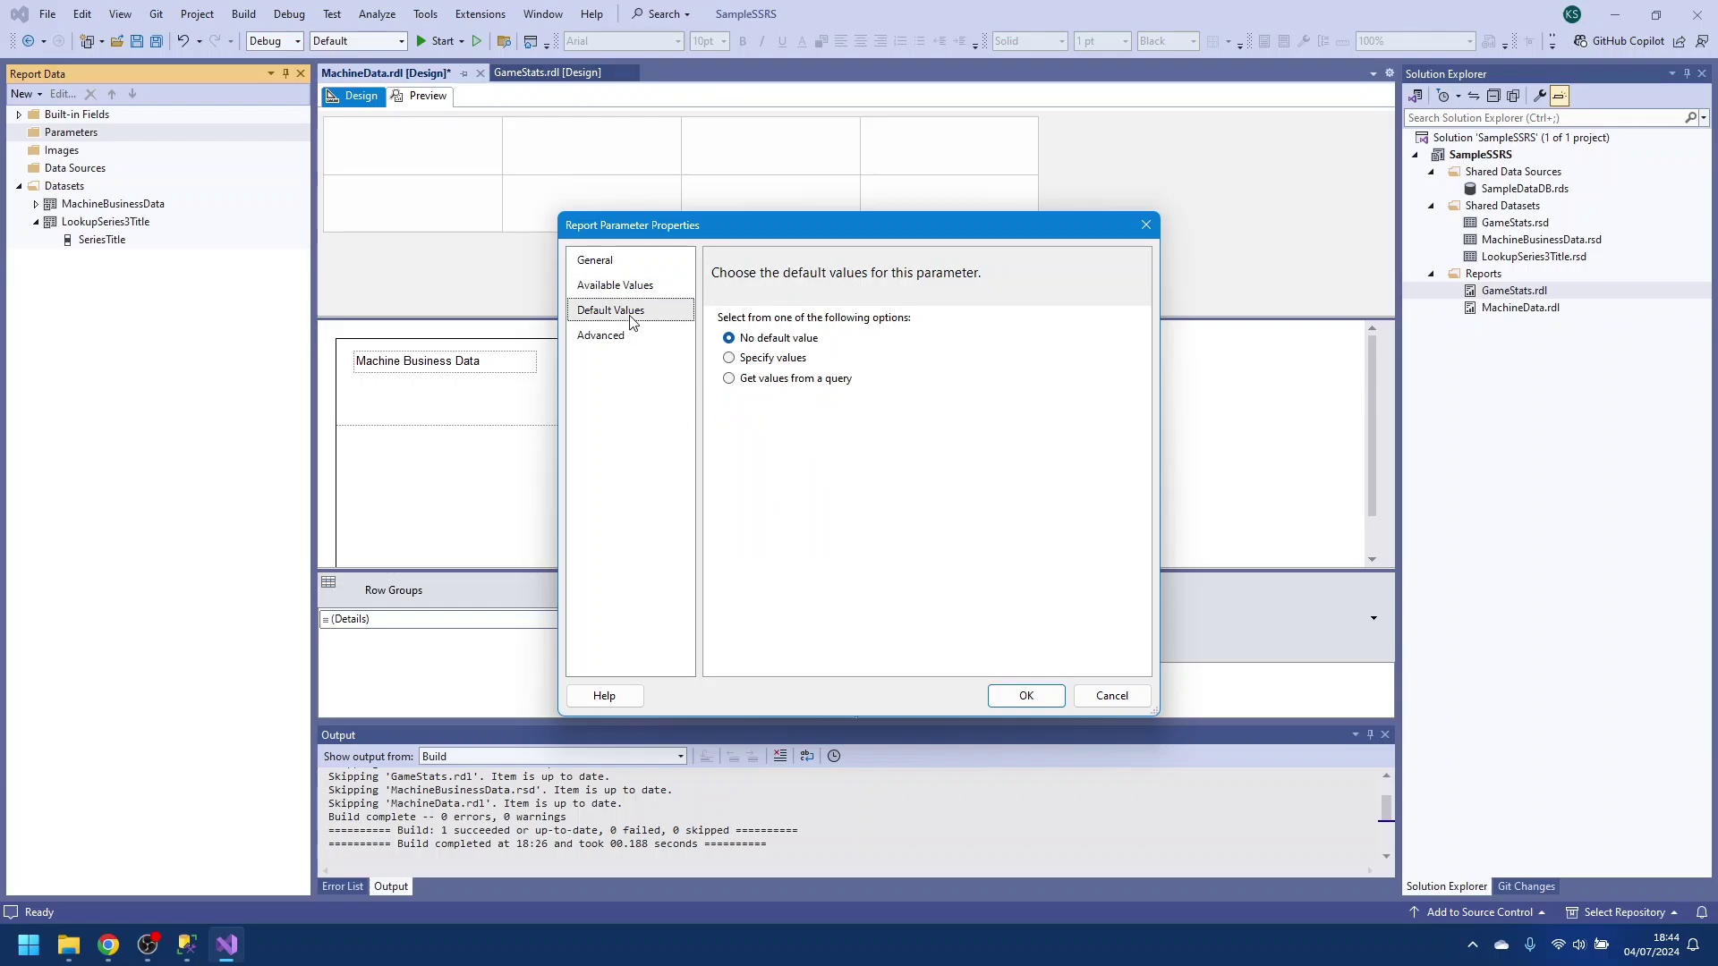
click(728, 379)
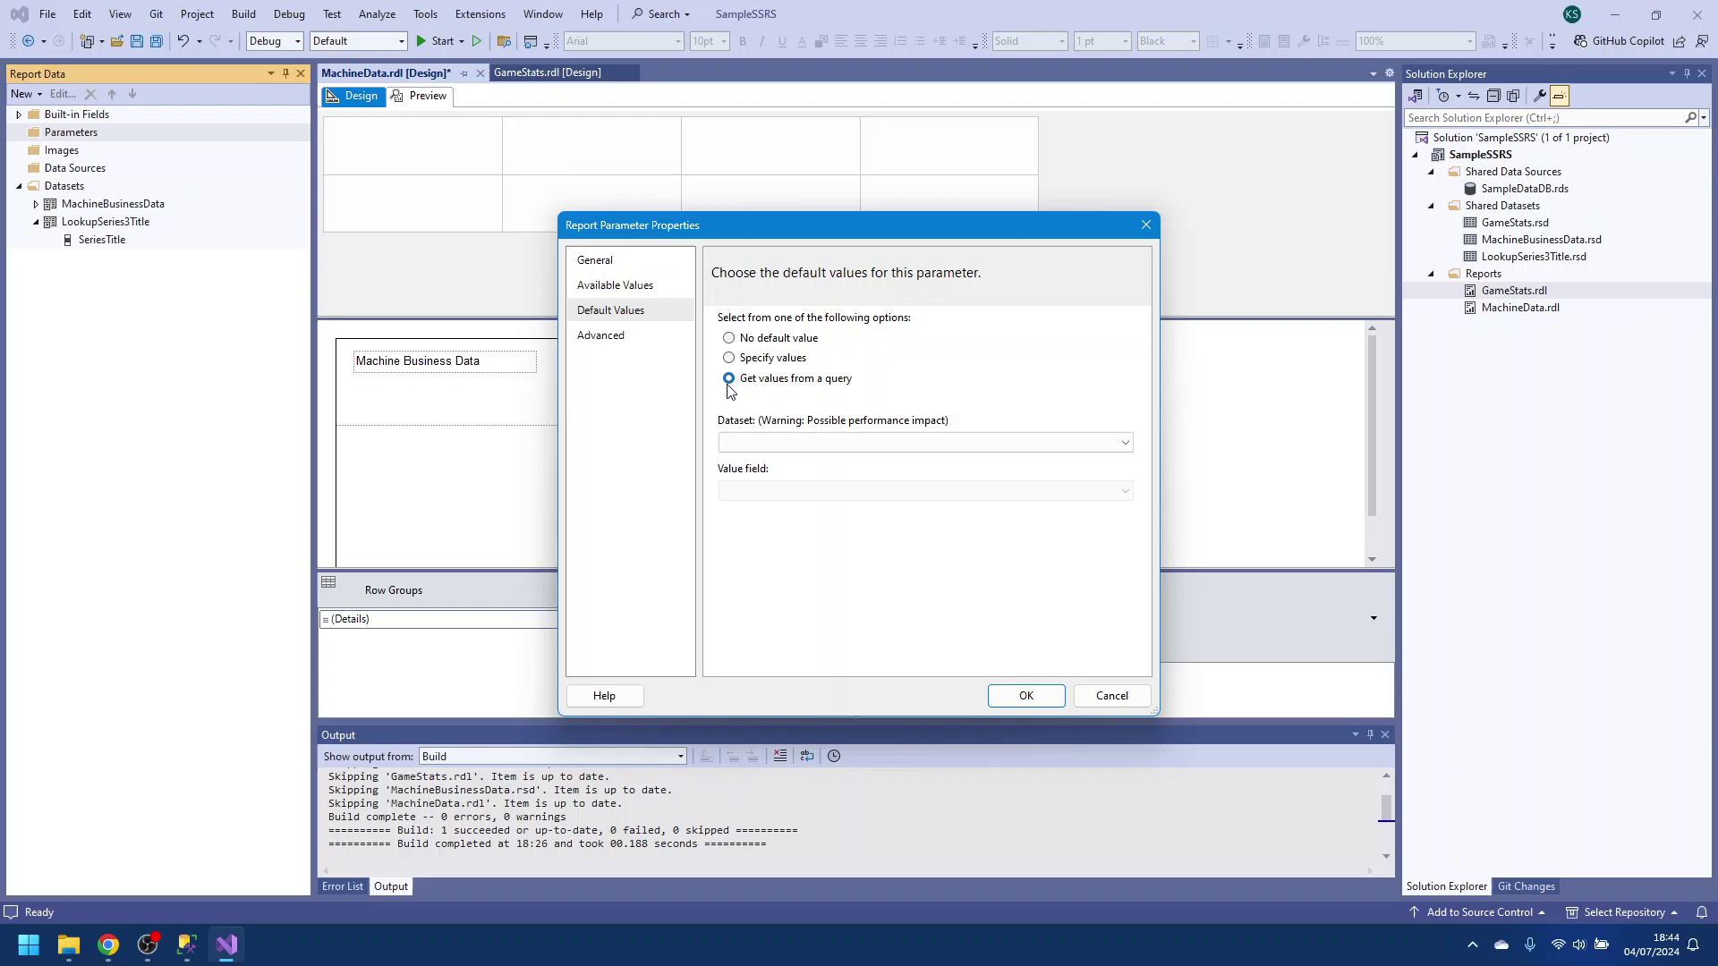
click(1123, 444)
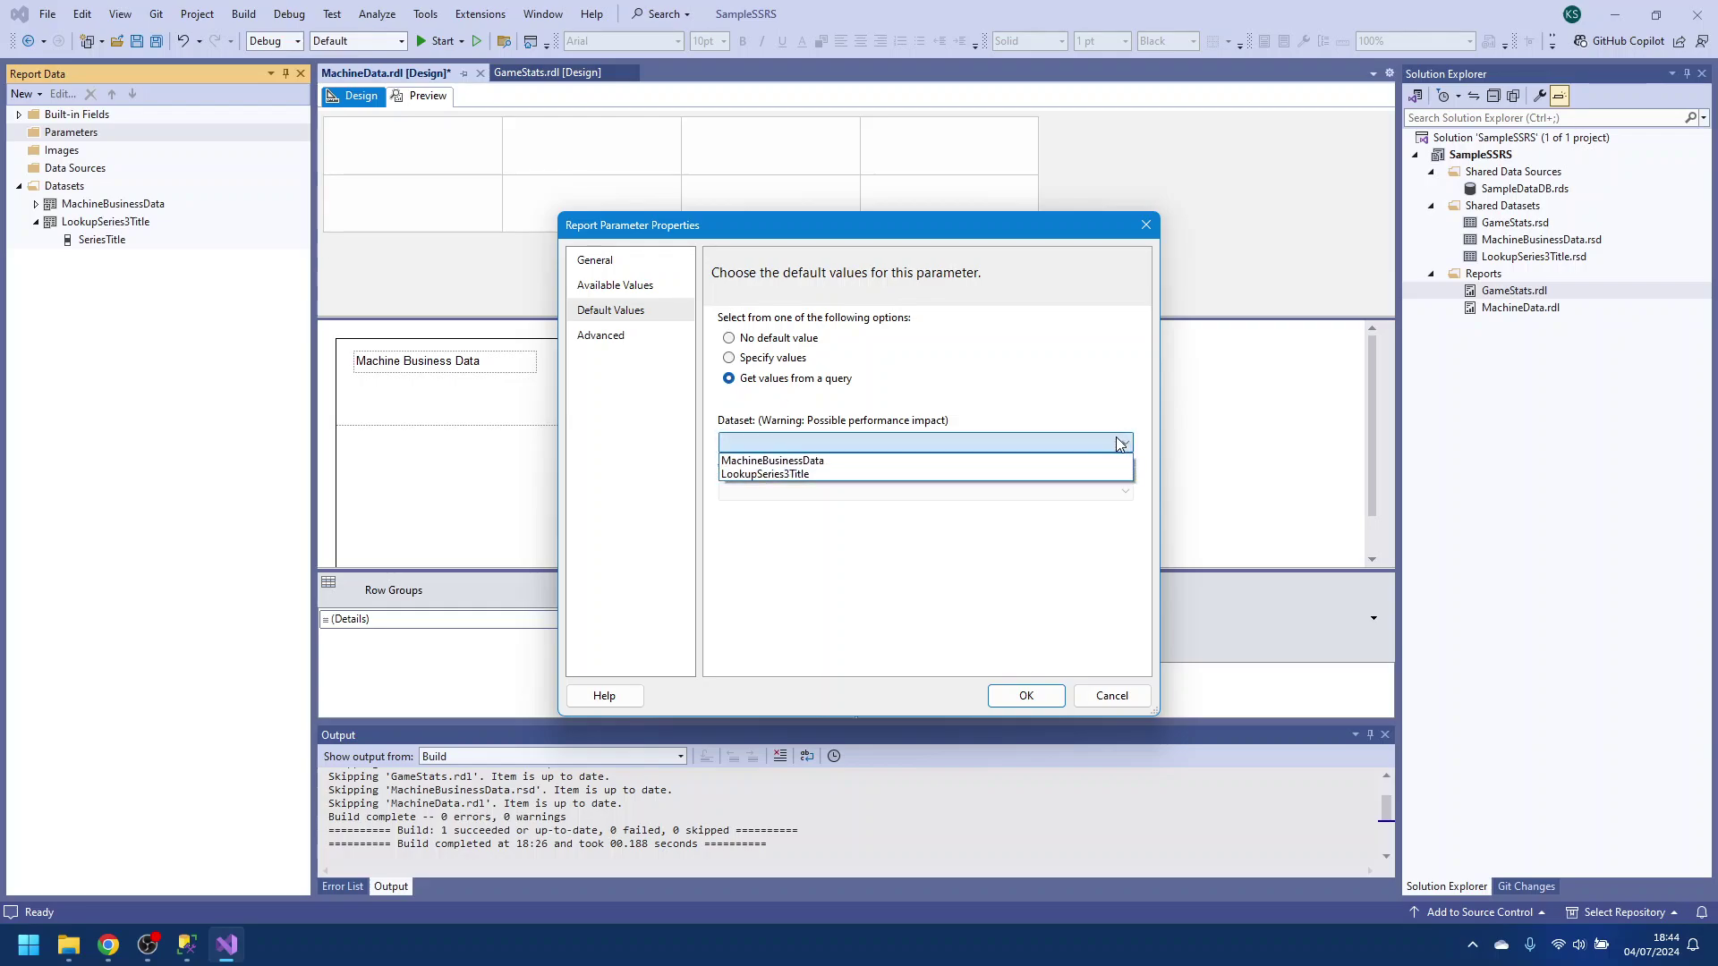
click(983, 477)
click(1122, 493)
click(1028, 508)
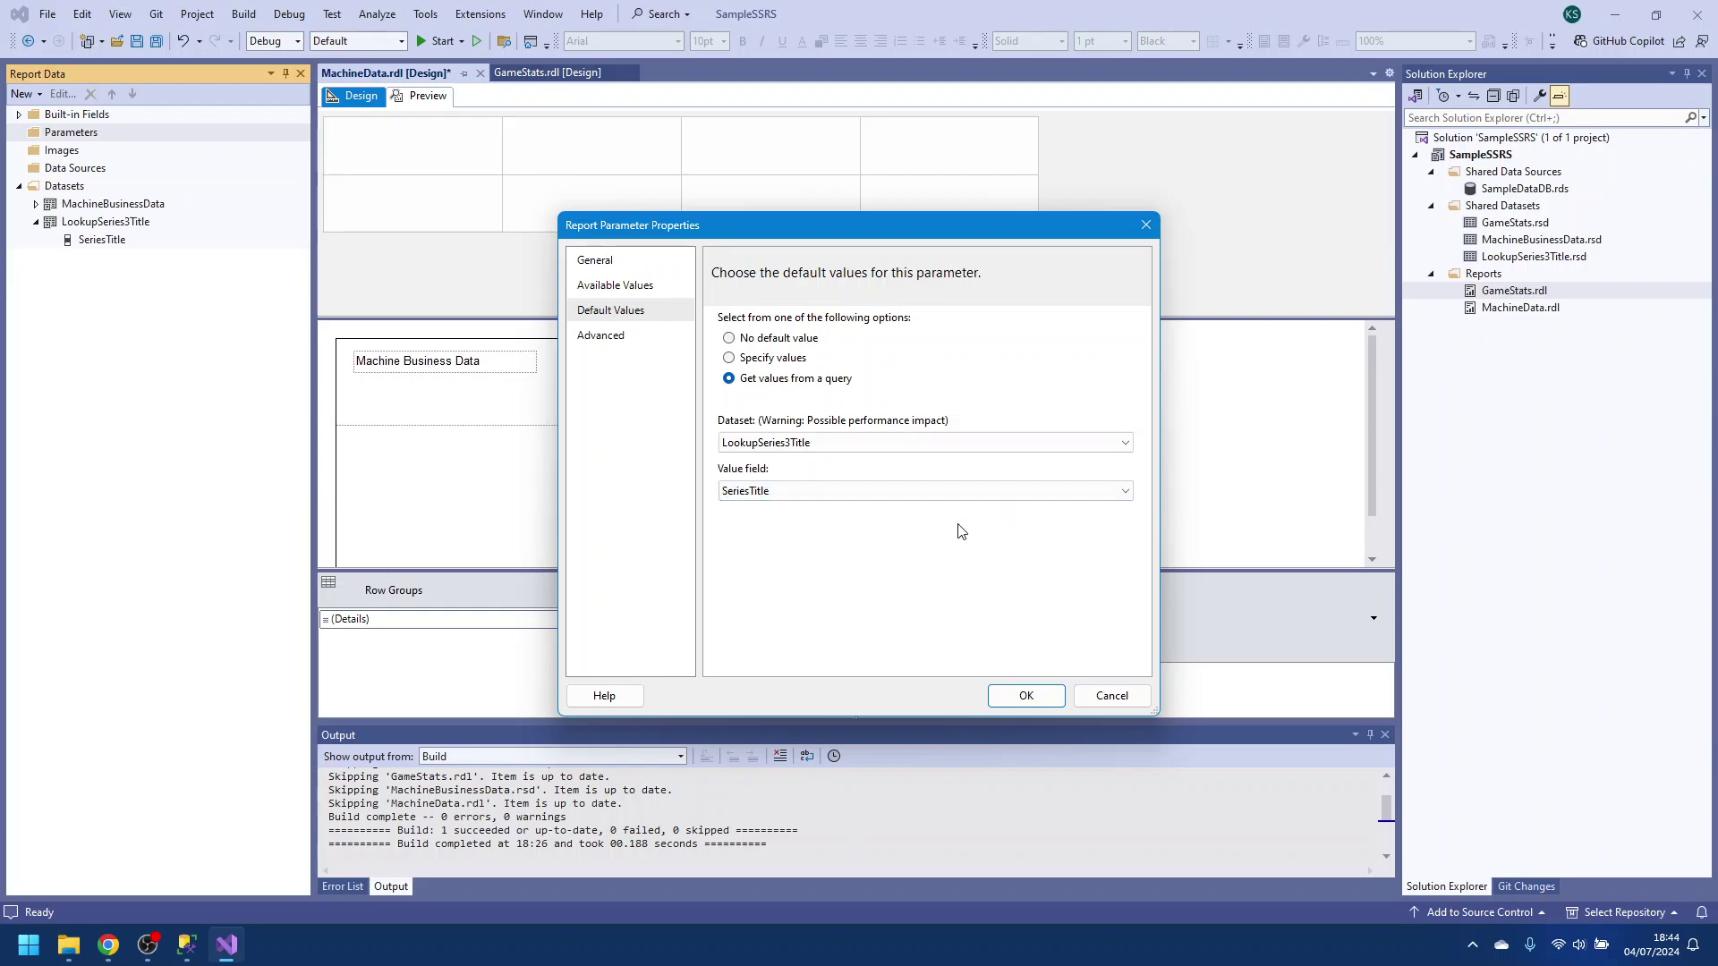
click(1018, 690)
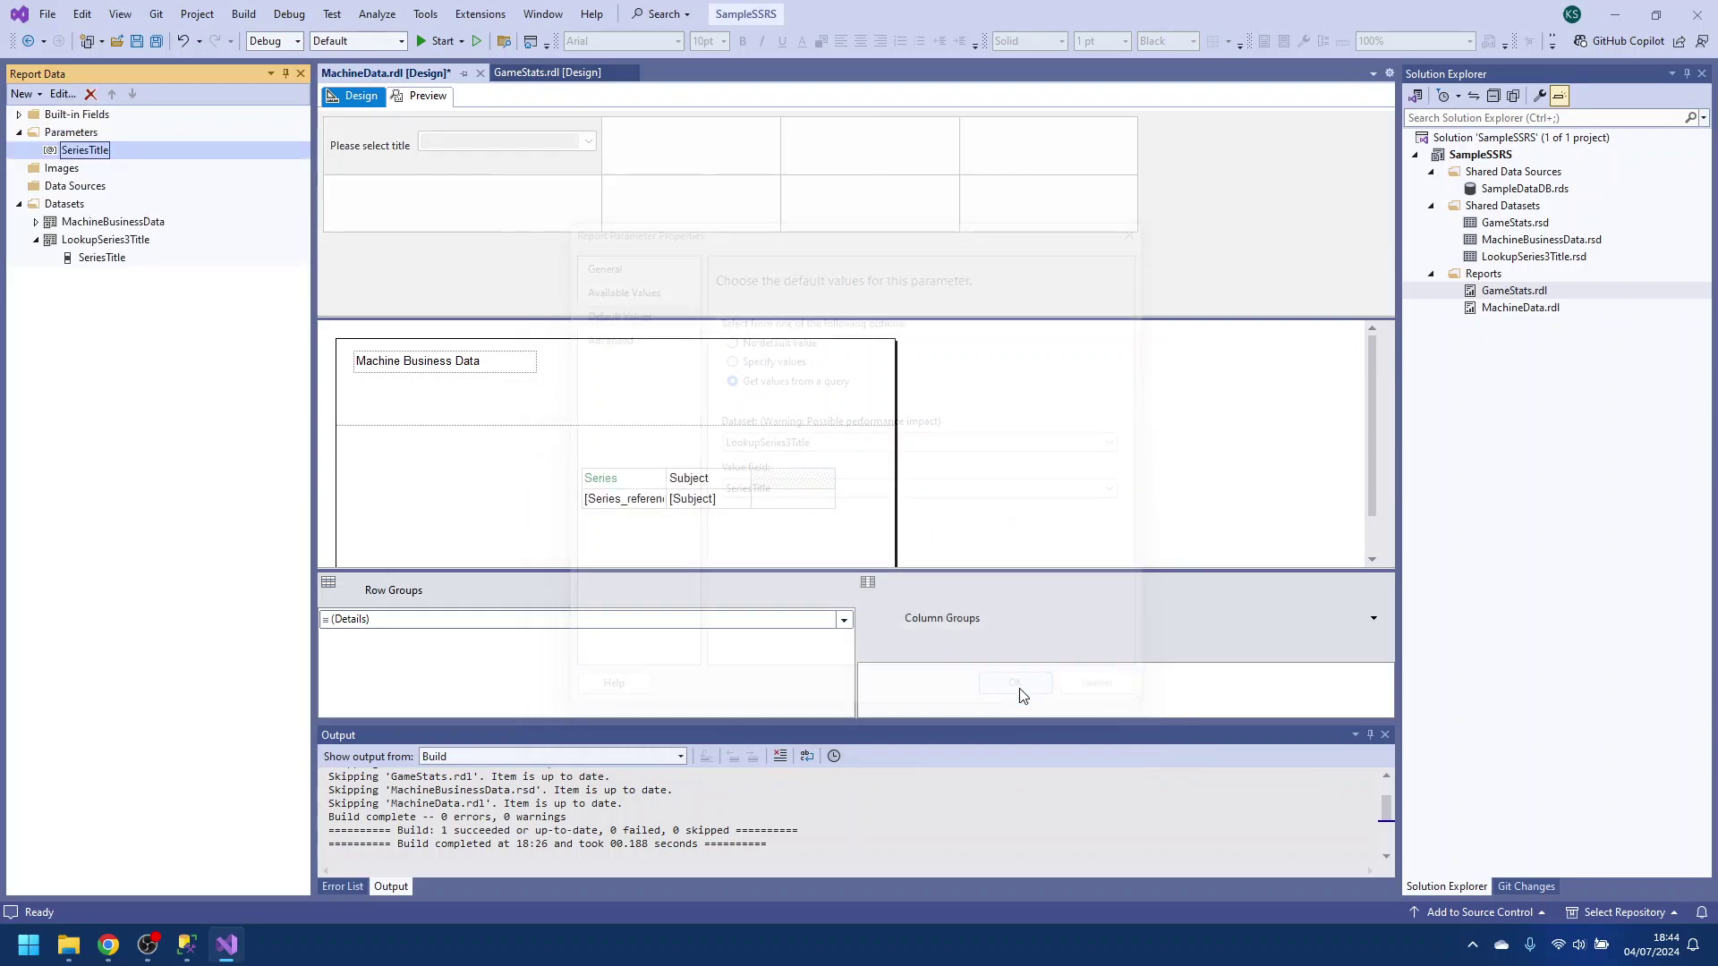
Preview the report and test the title choices by clearing all, selecting Trend and Actual, and reselecting all
click(429, 97)
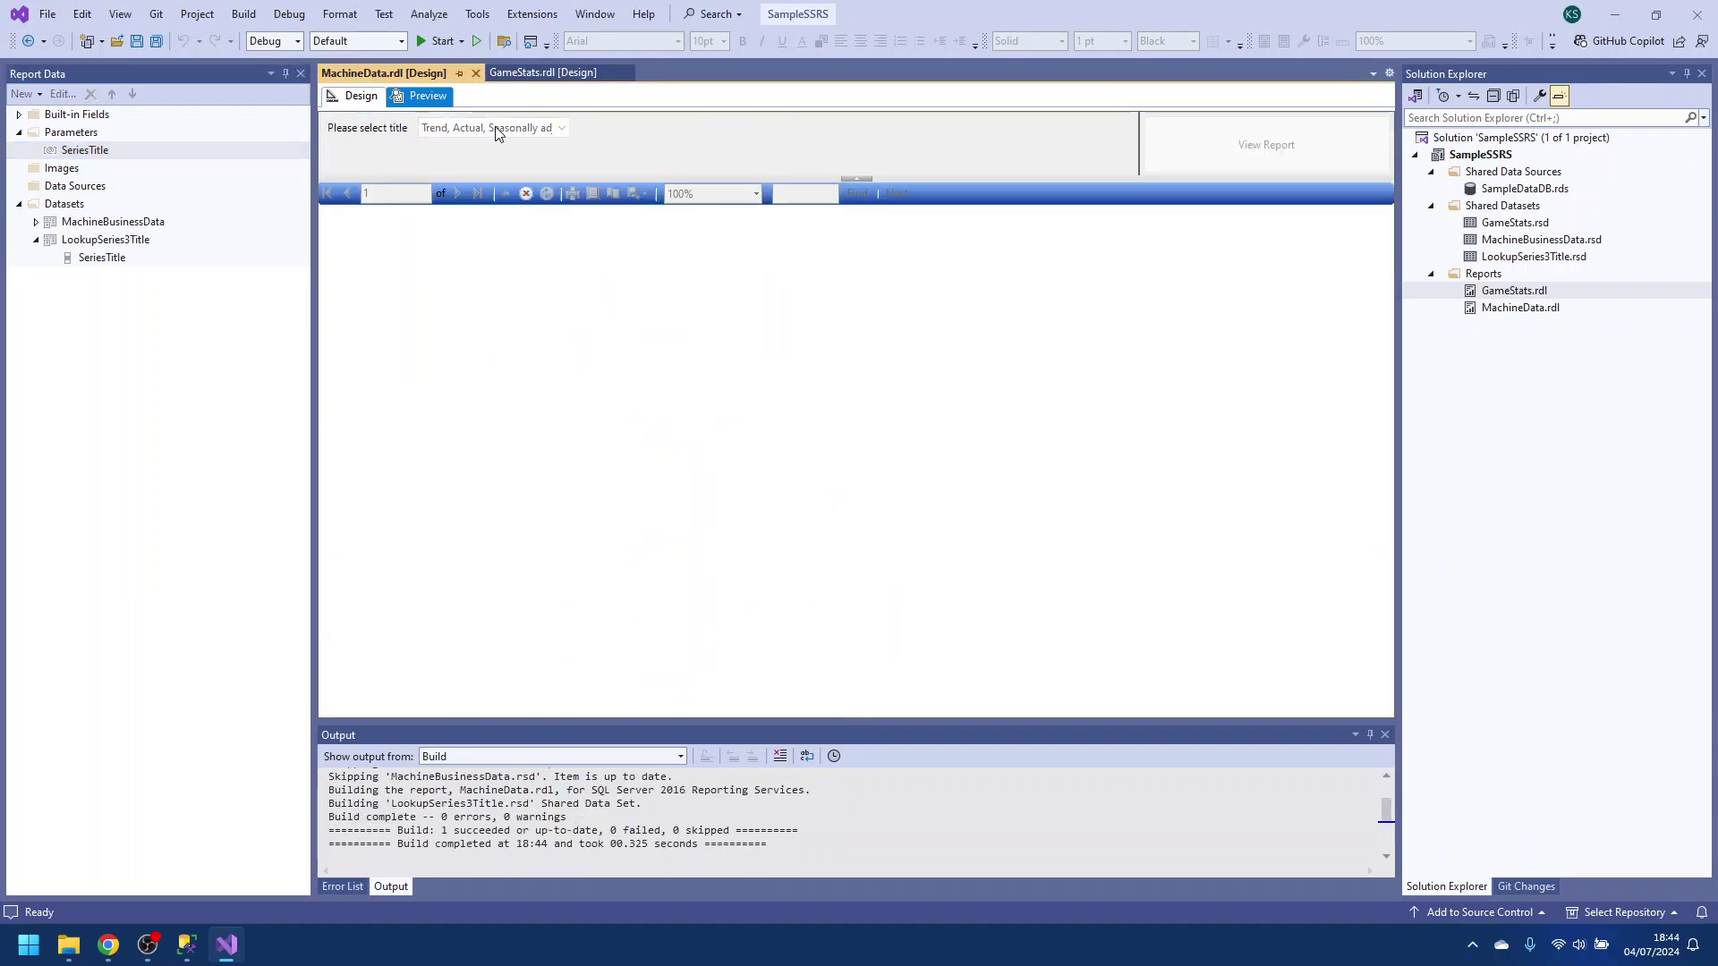
click(552, 130)
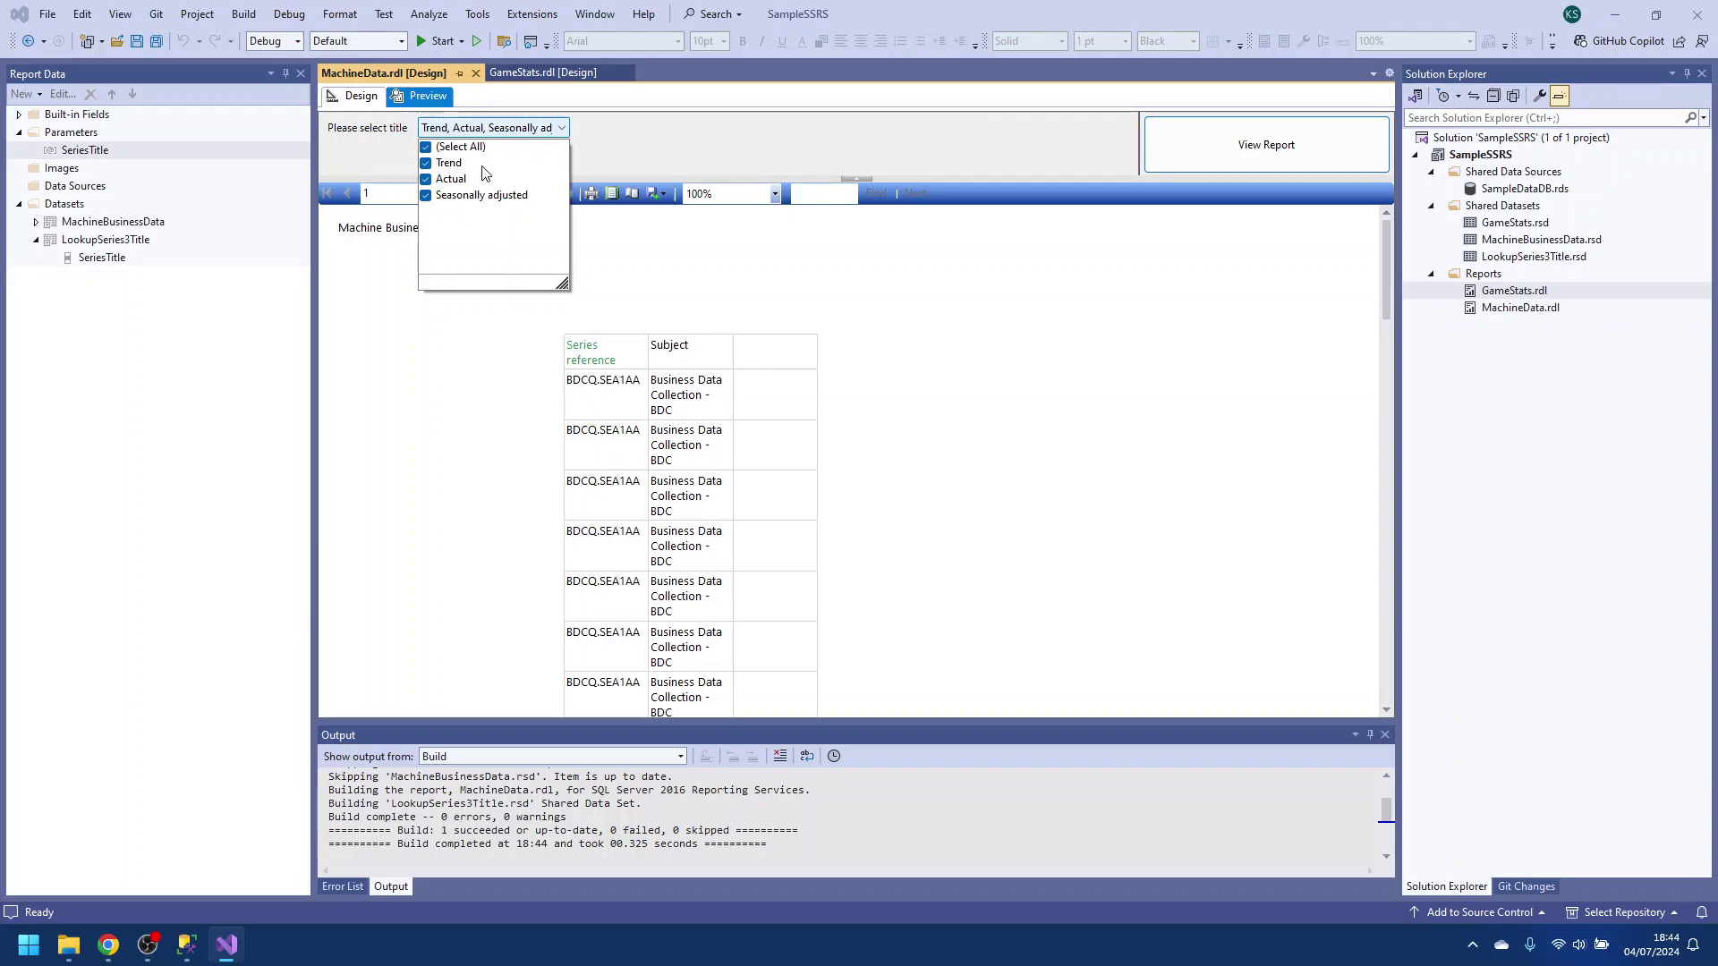
click(427, 150)
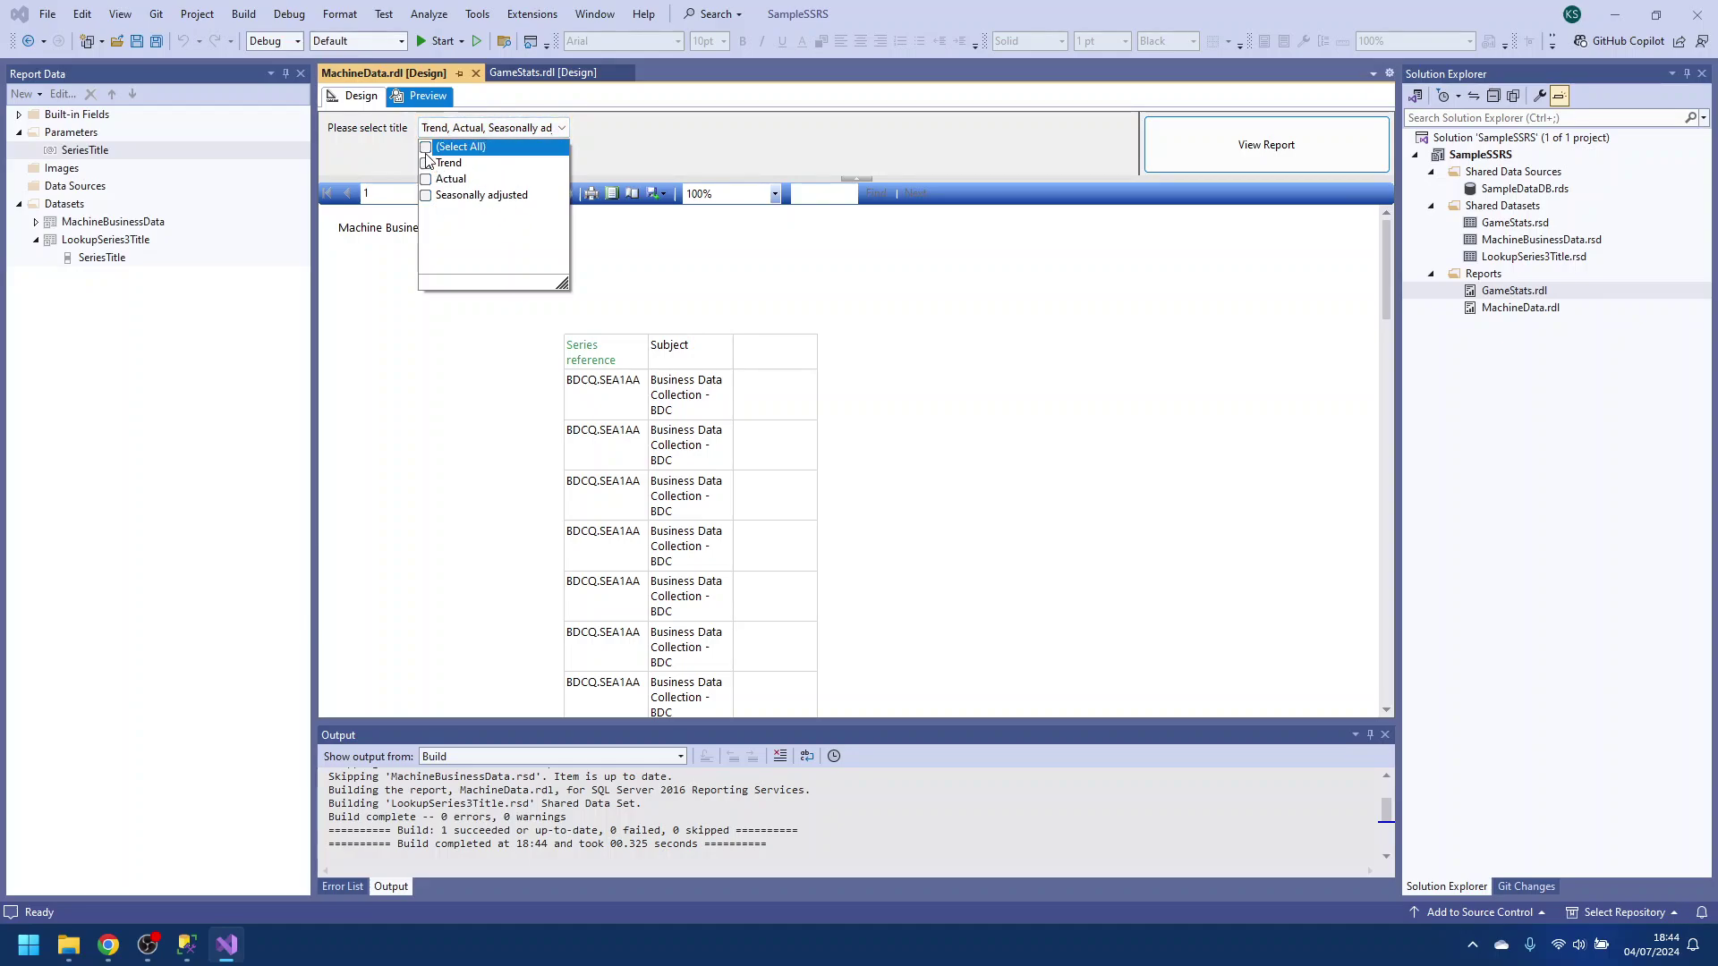
click(427, 162)
click(427, 179)
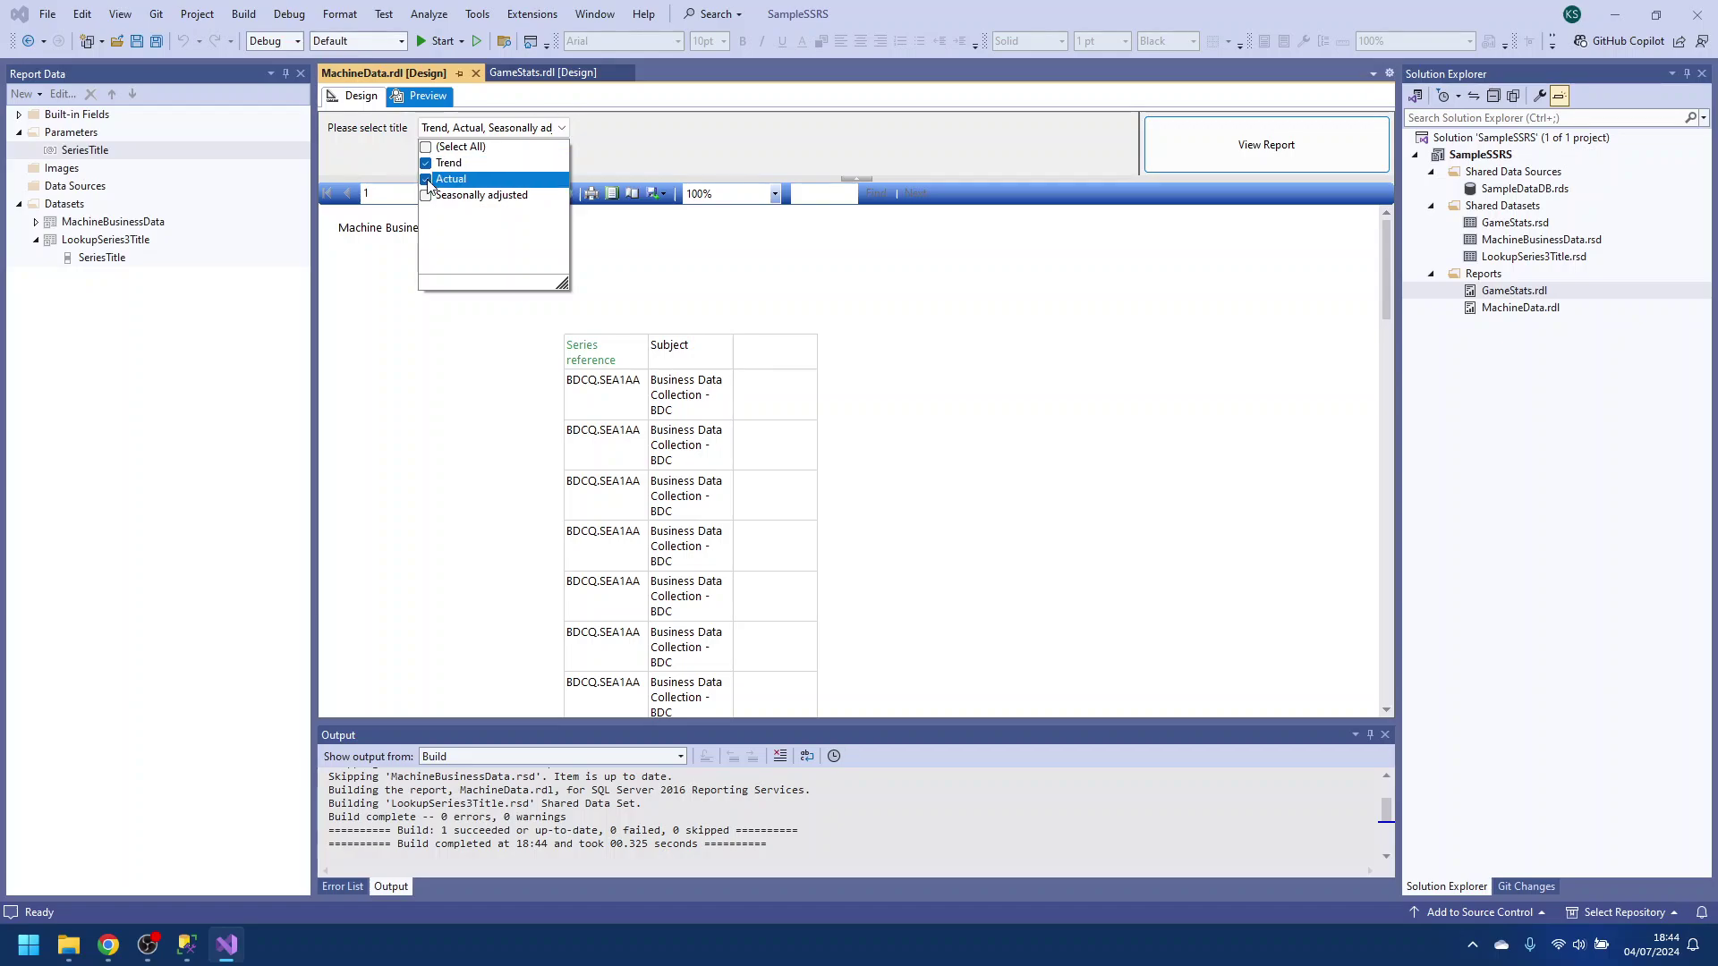
click(427, 149)
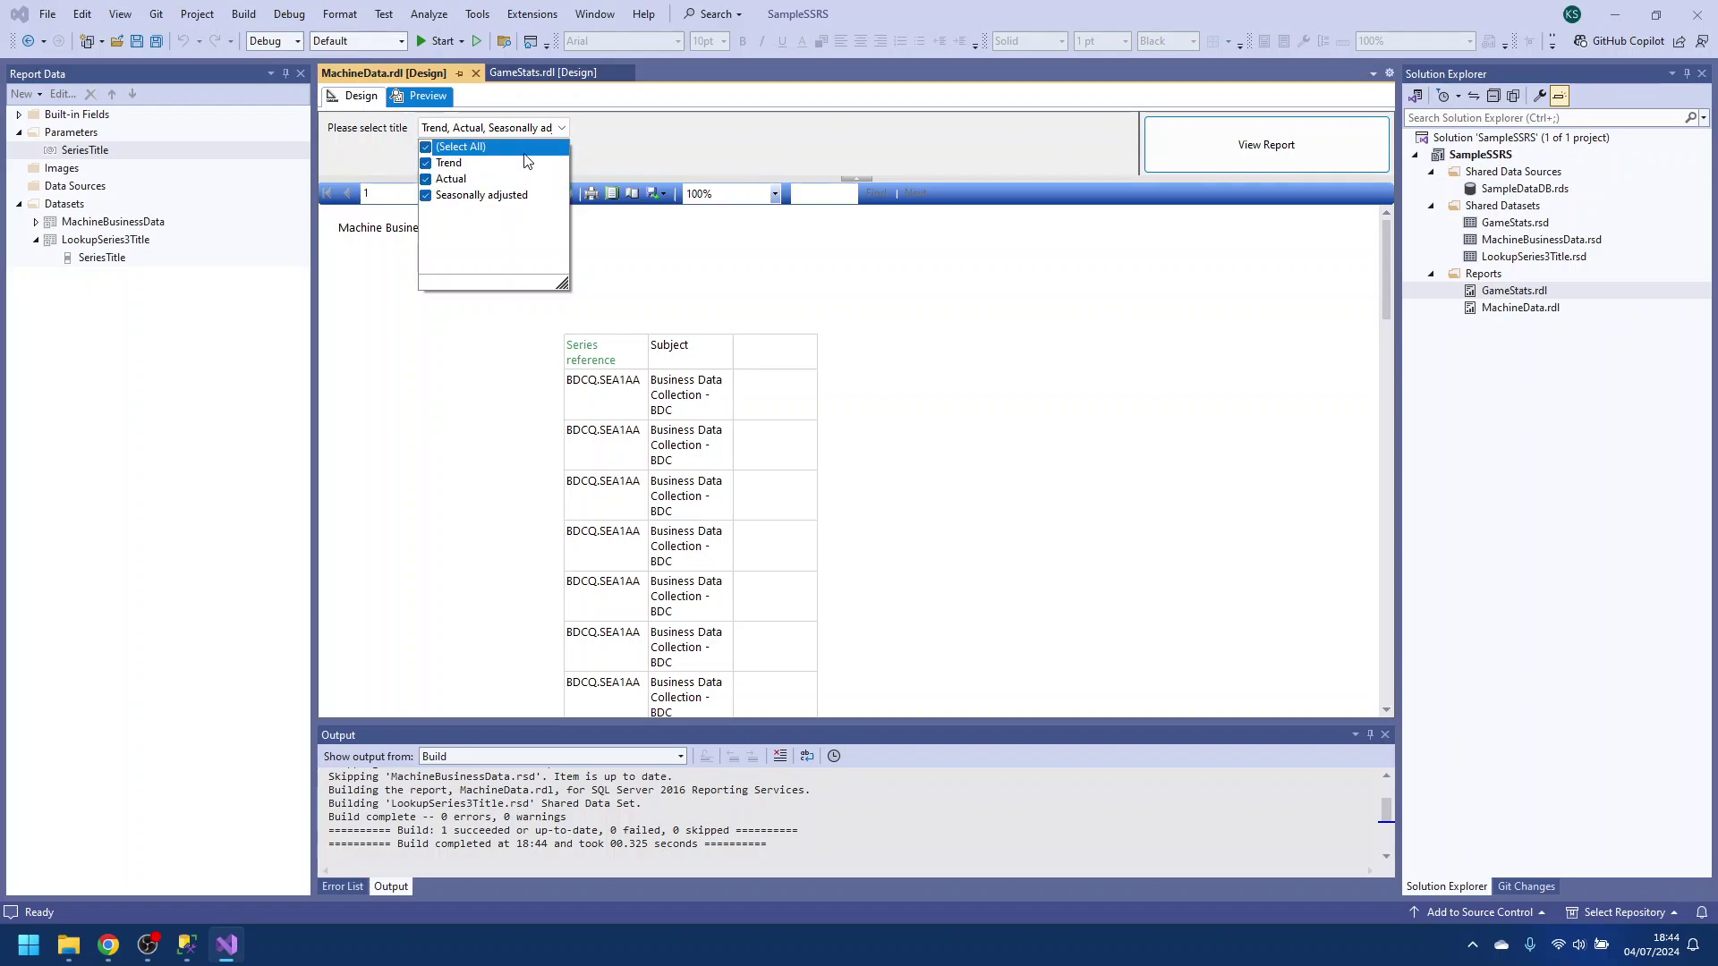
click(660, 143)
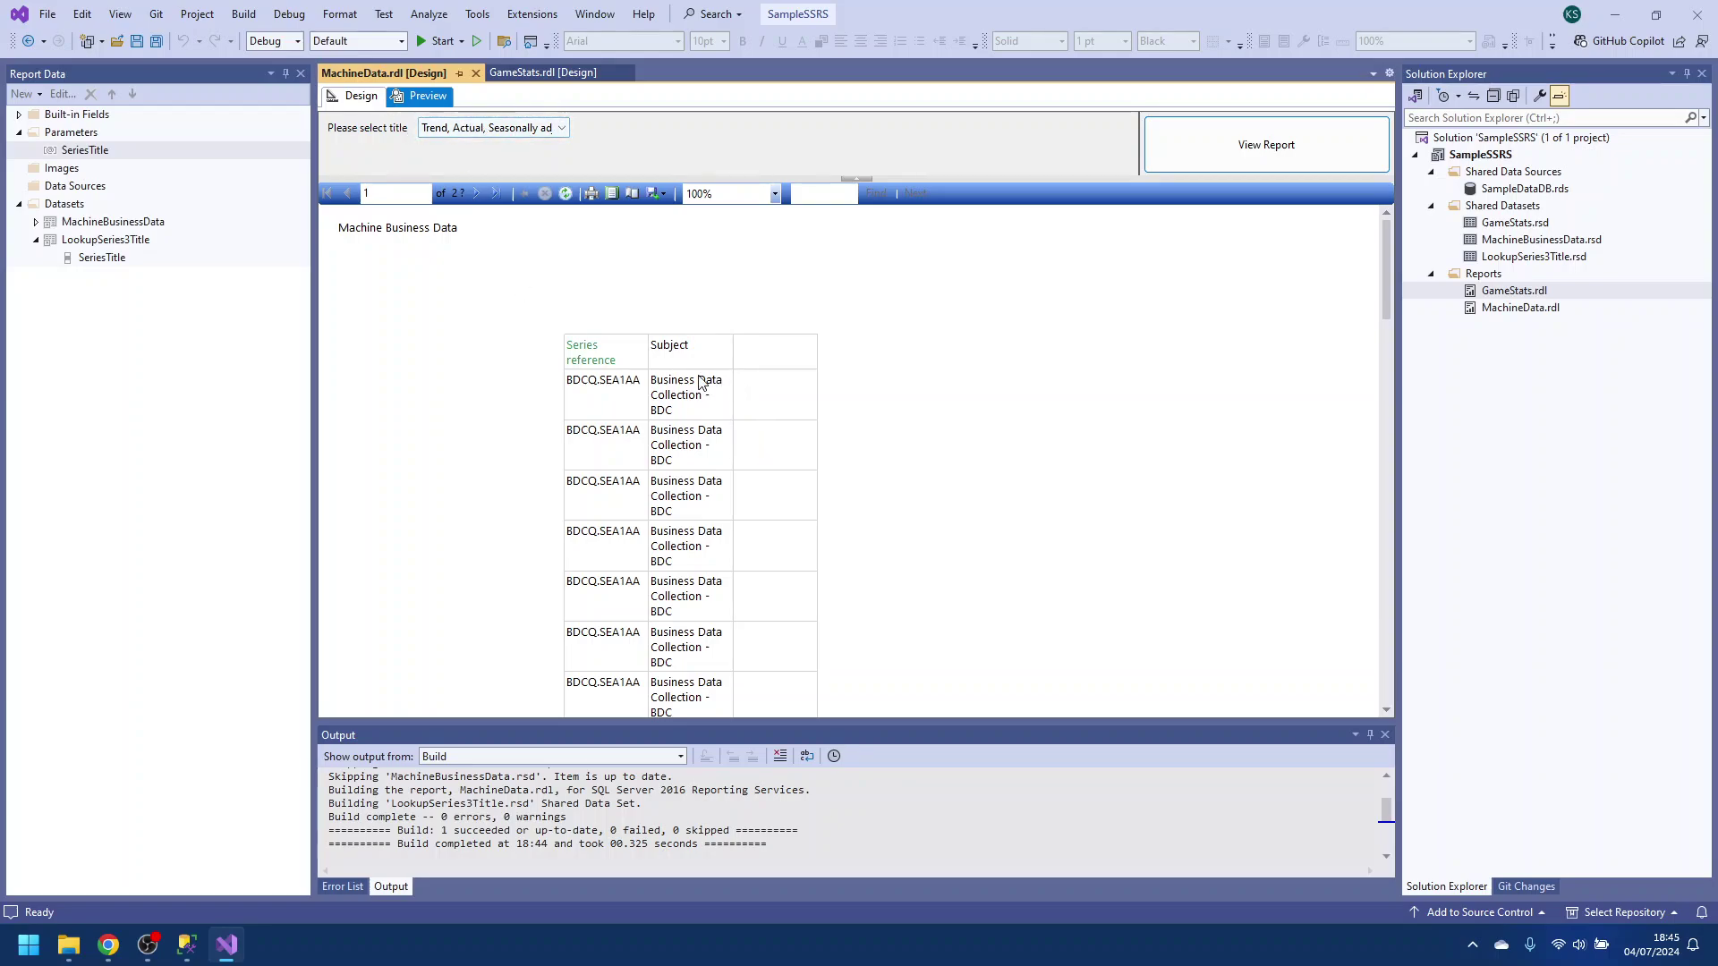
click(375, 97)
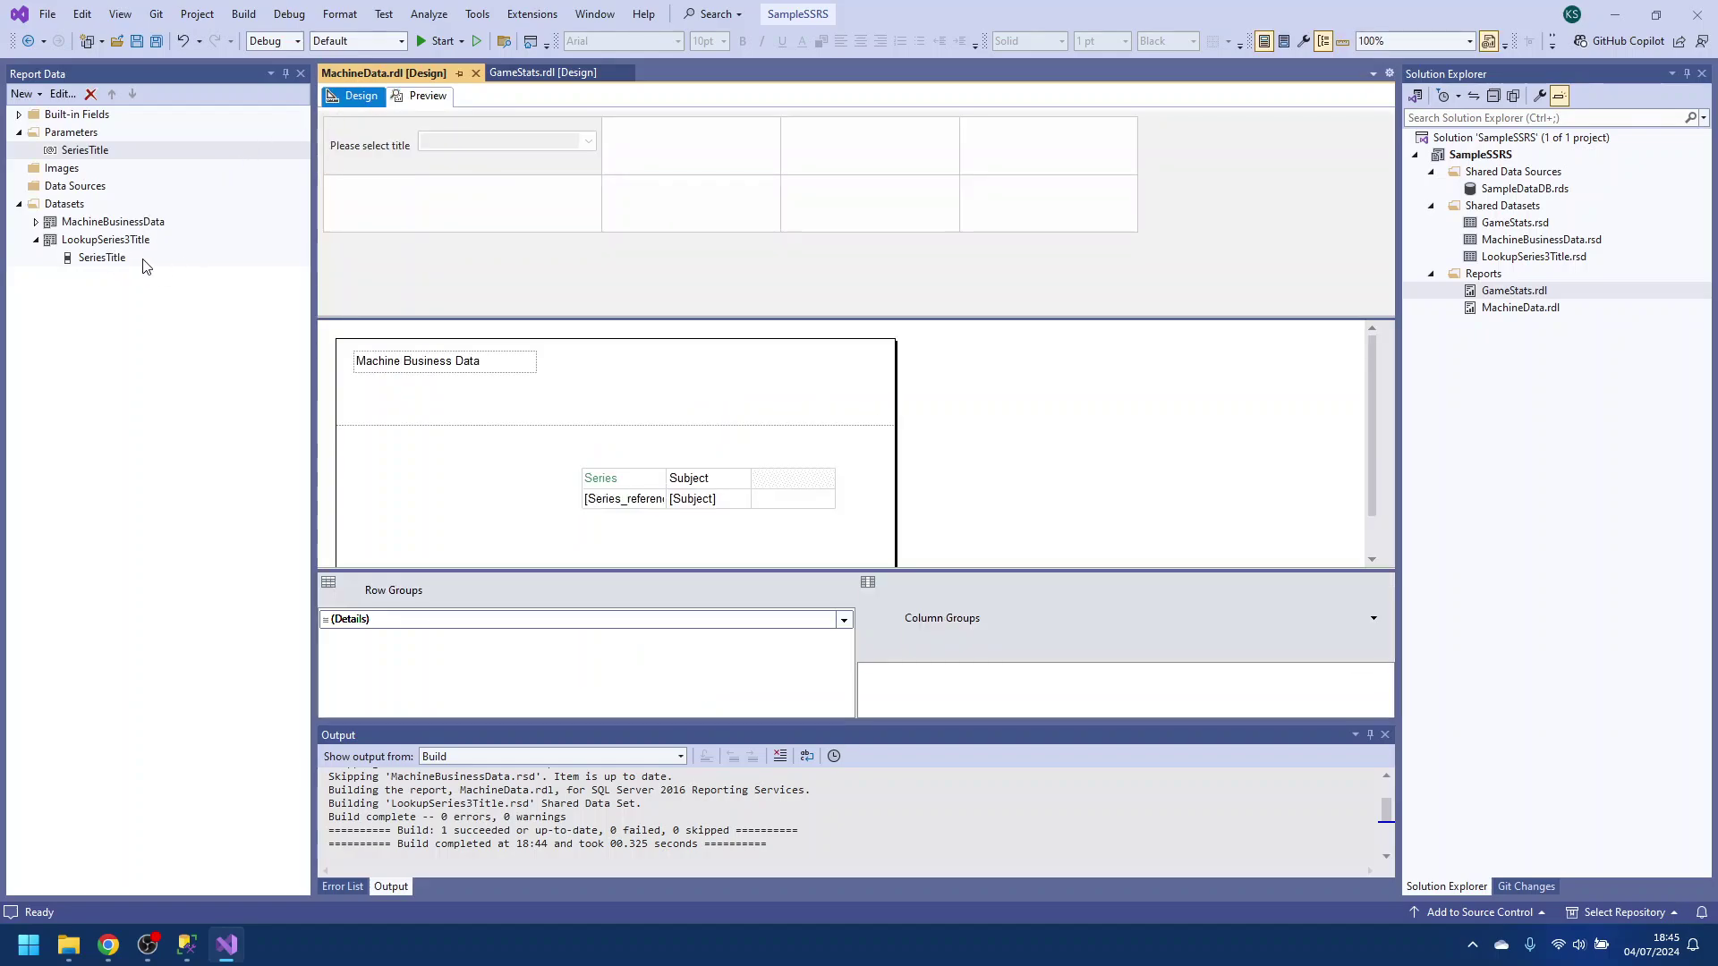
right_click(114, 223)
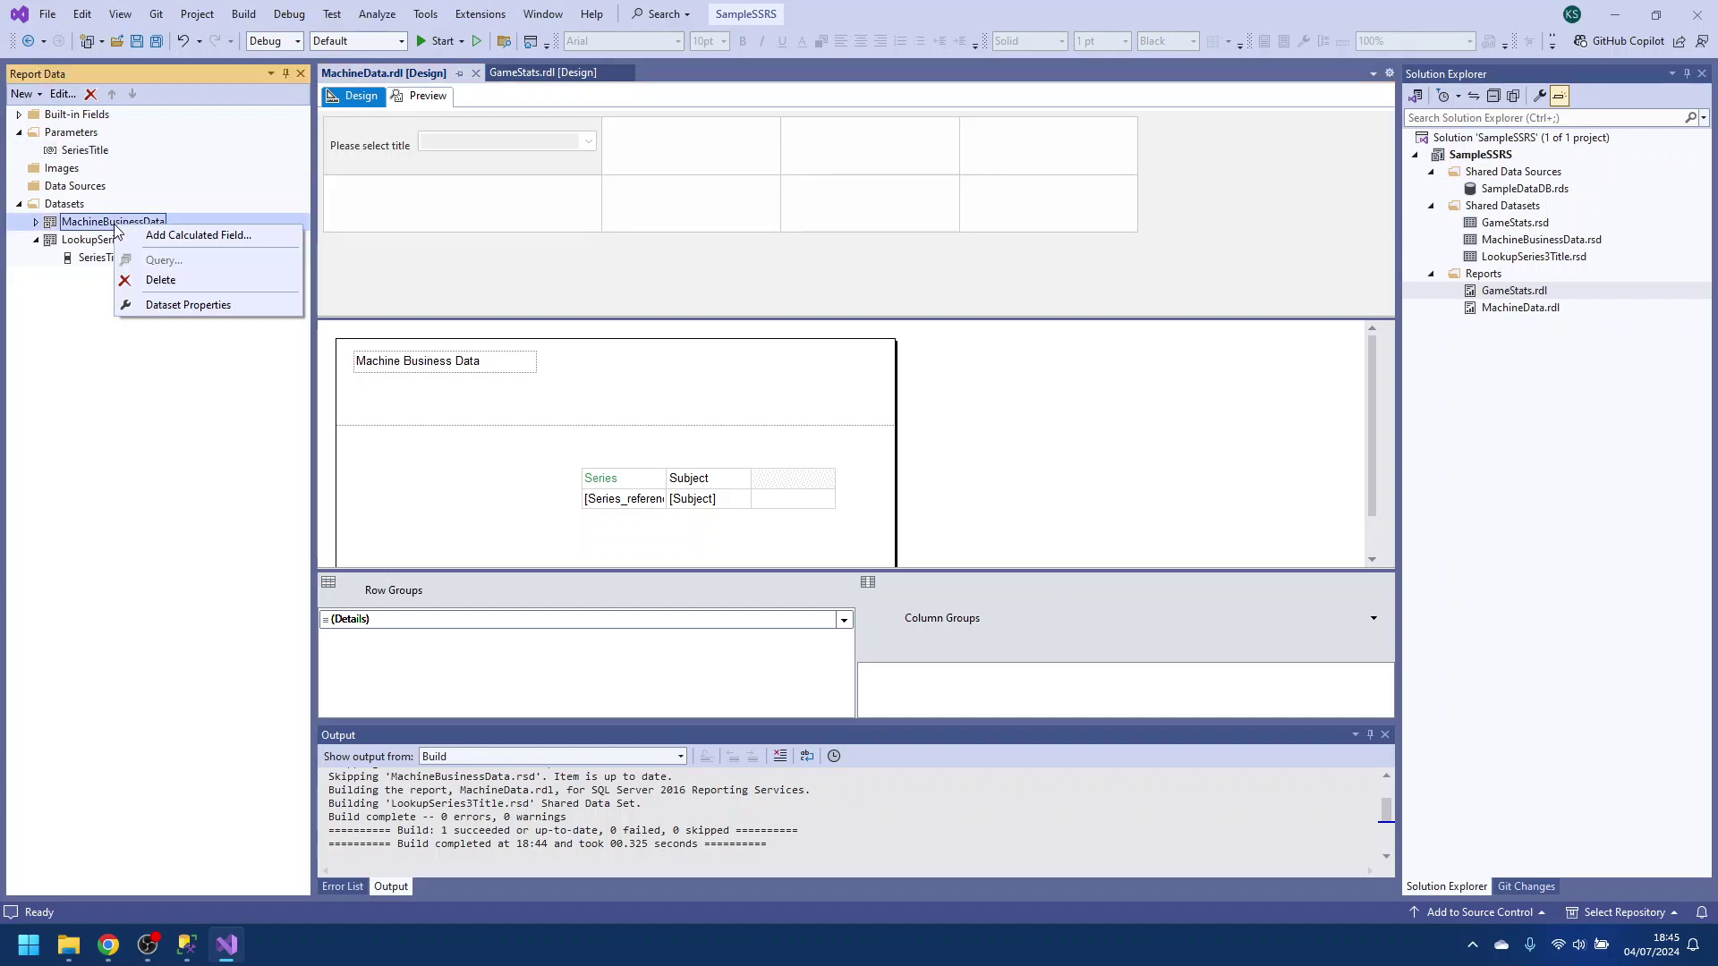
click(182, 307)
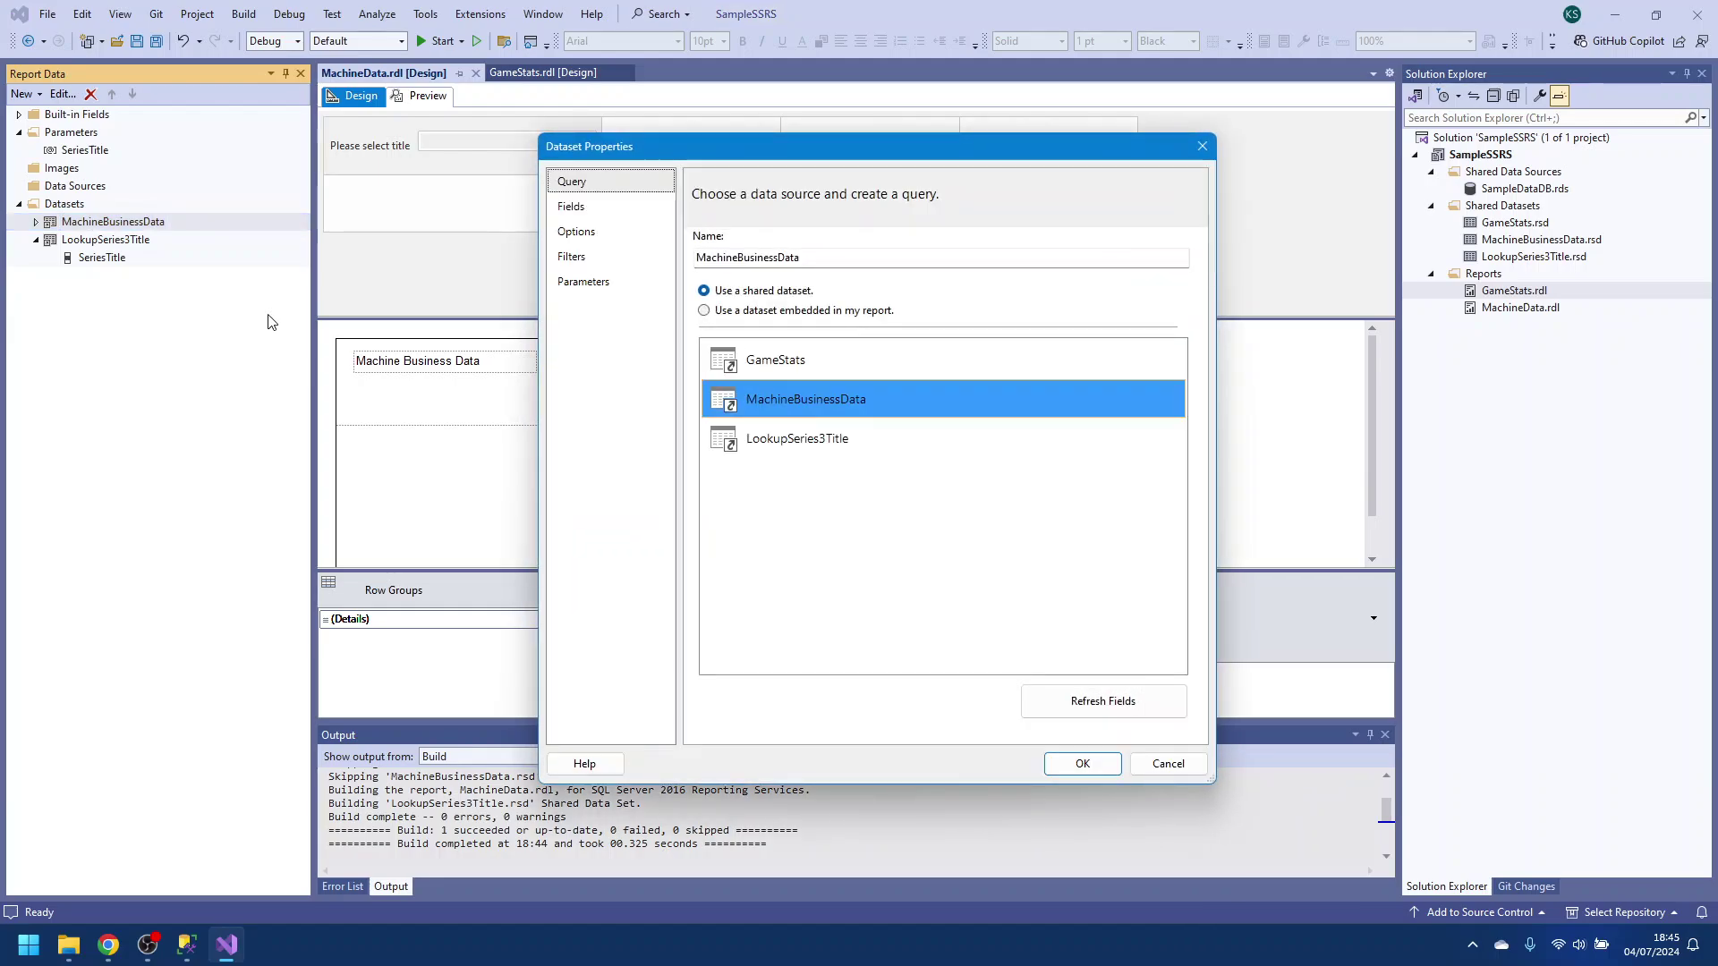
click(630, 283)
click(729, 247)
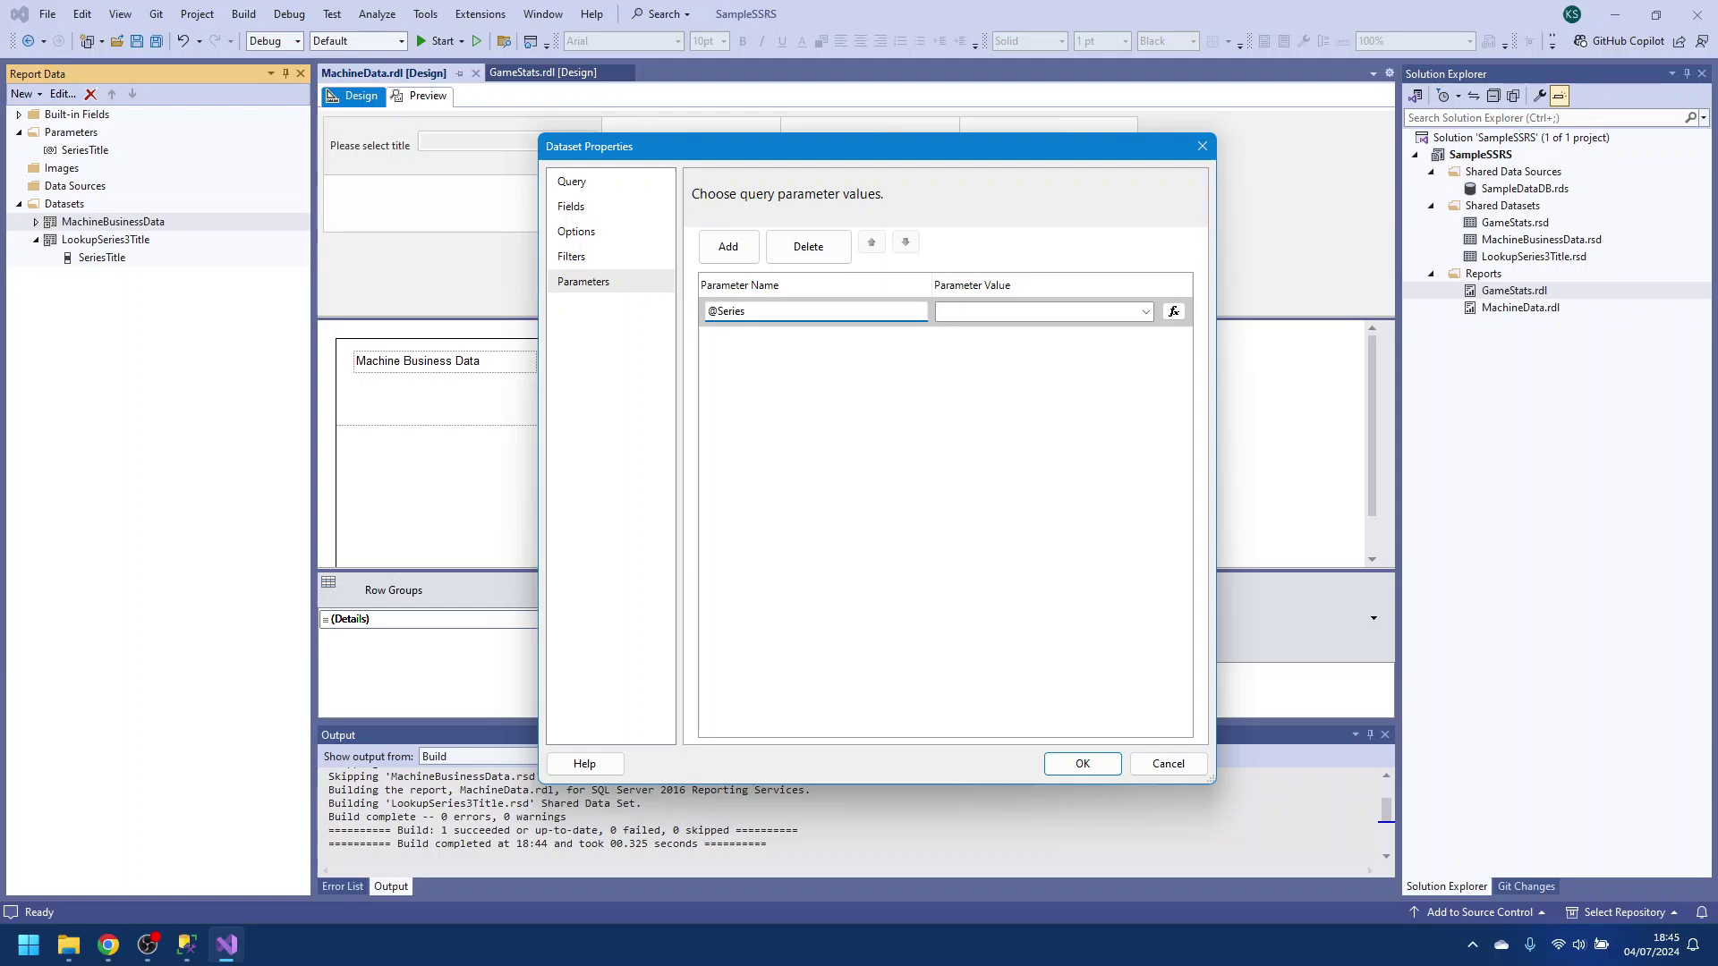
click(1148, 311)
click(1099, 333)
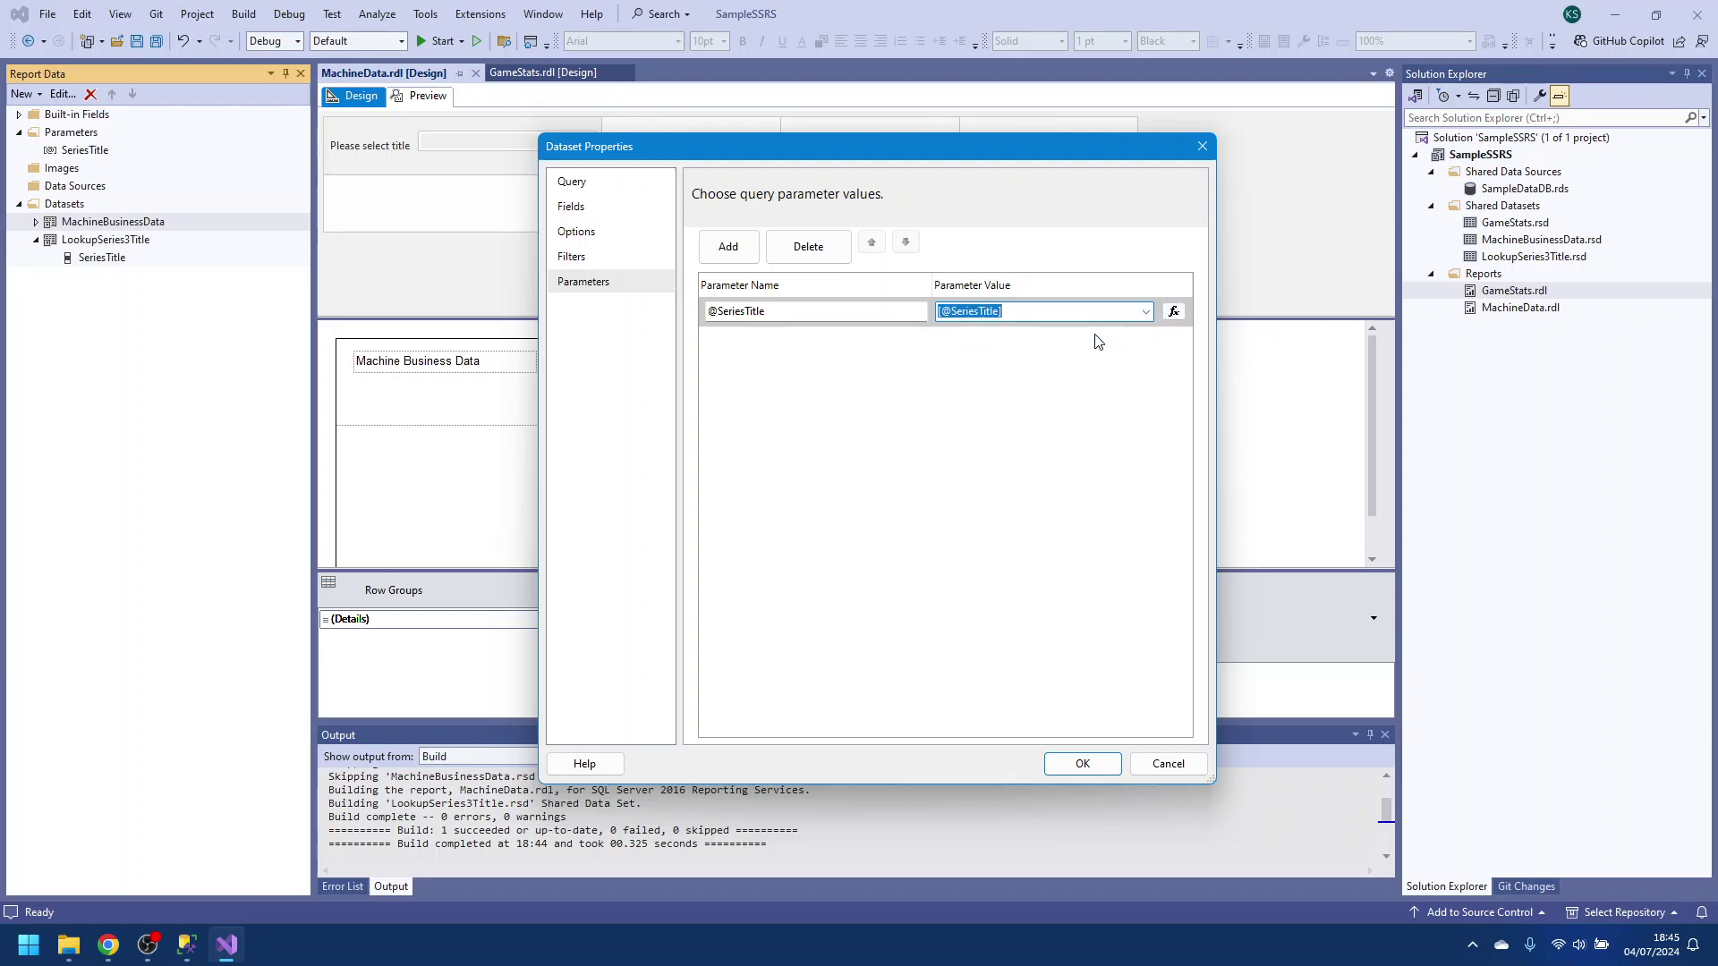
click(1100, 765)
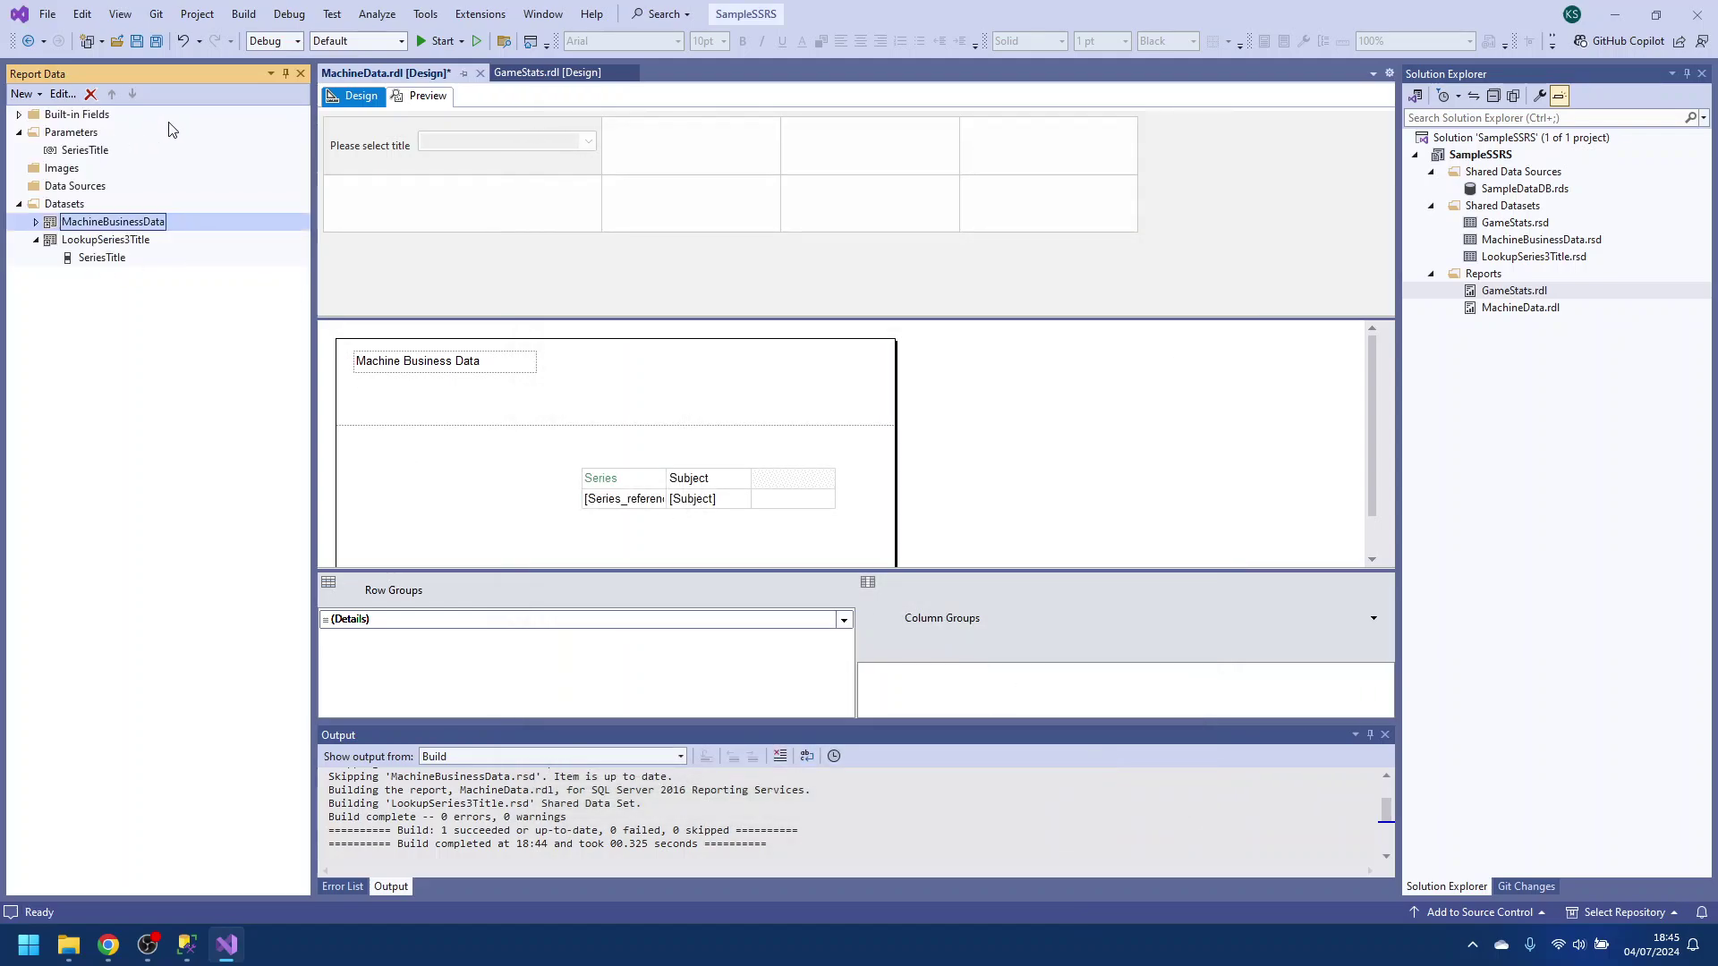
Open the parameter settings of the MachineBusinessData.rsd shared dataset
double_click(1534, 244)
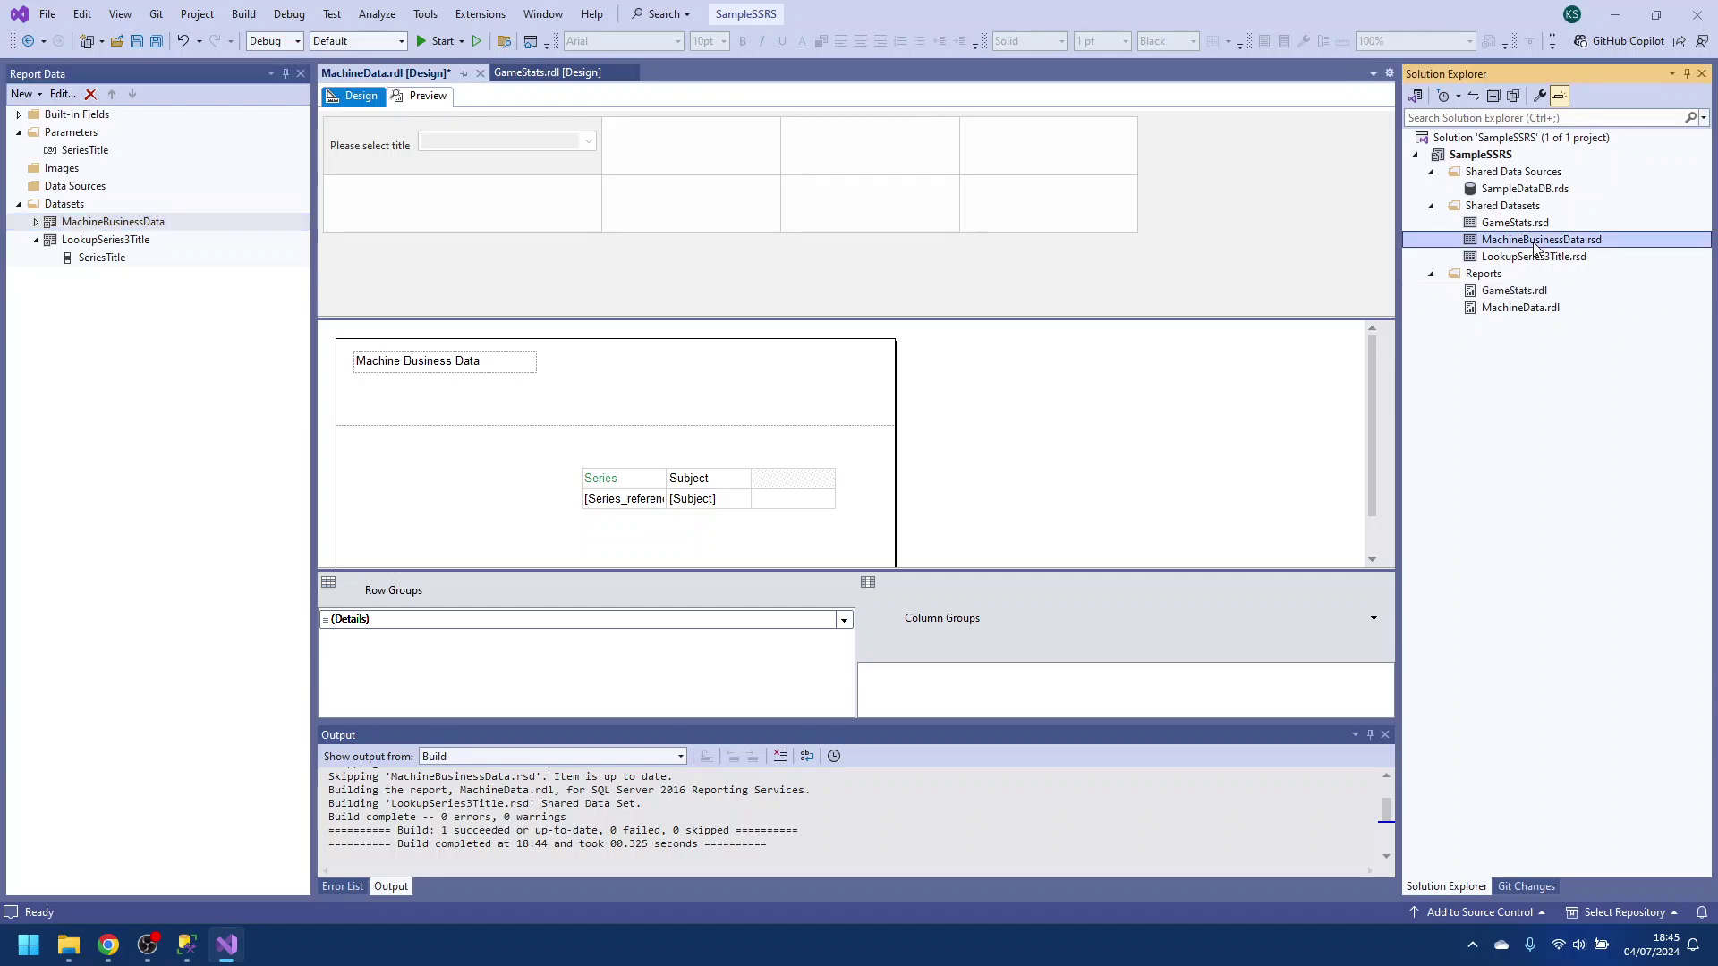
click(565, 288)
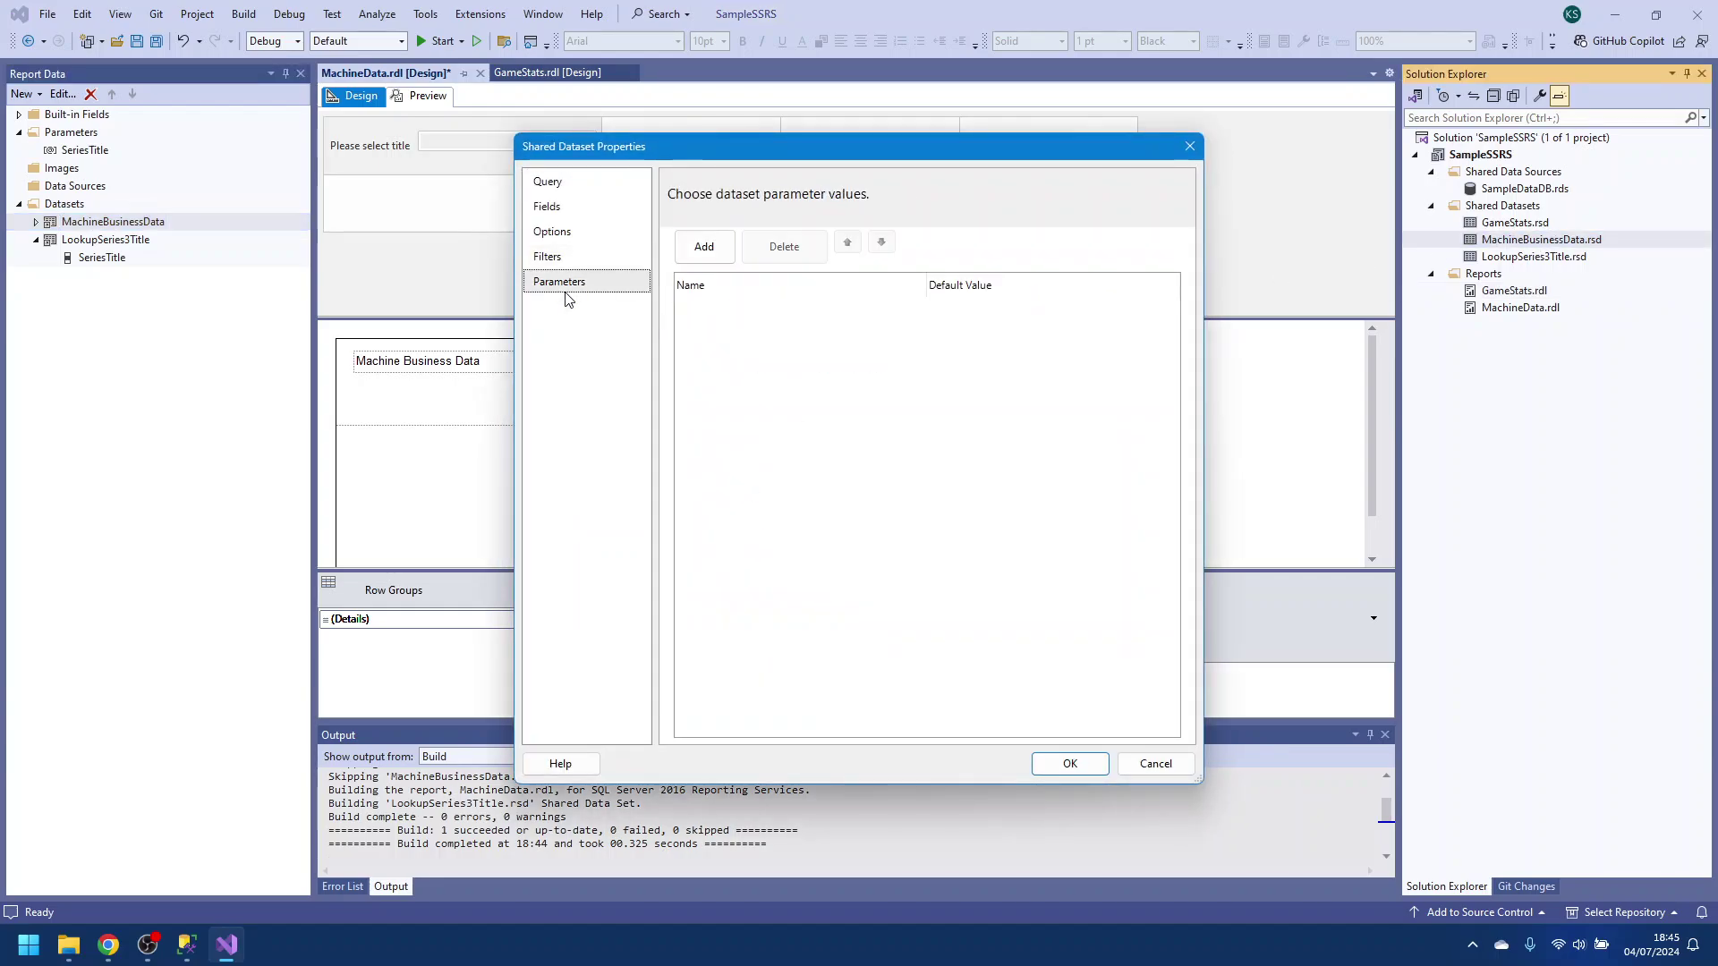
click(701, 245)
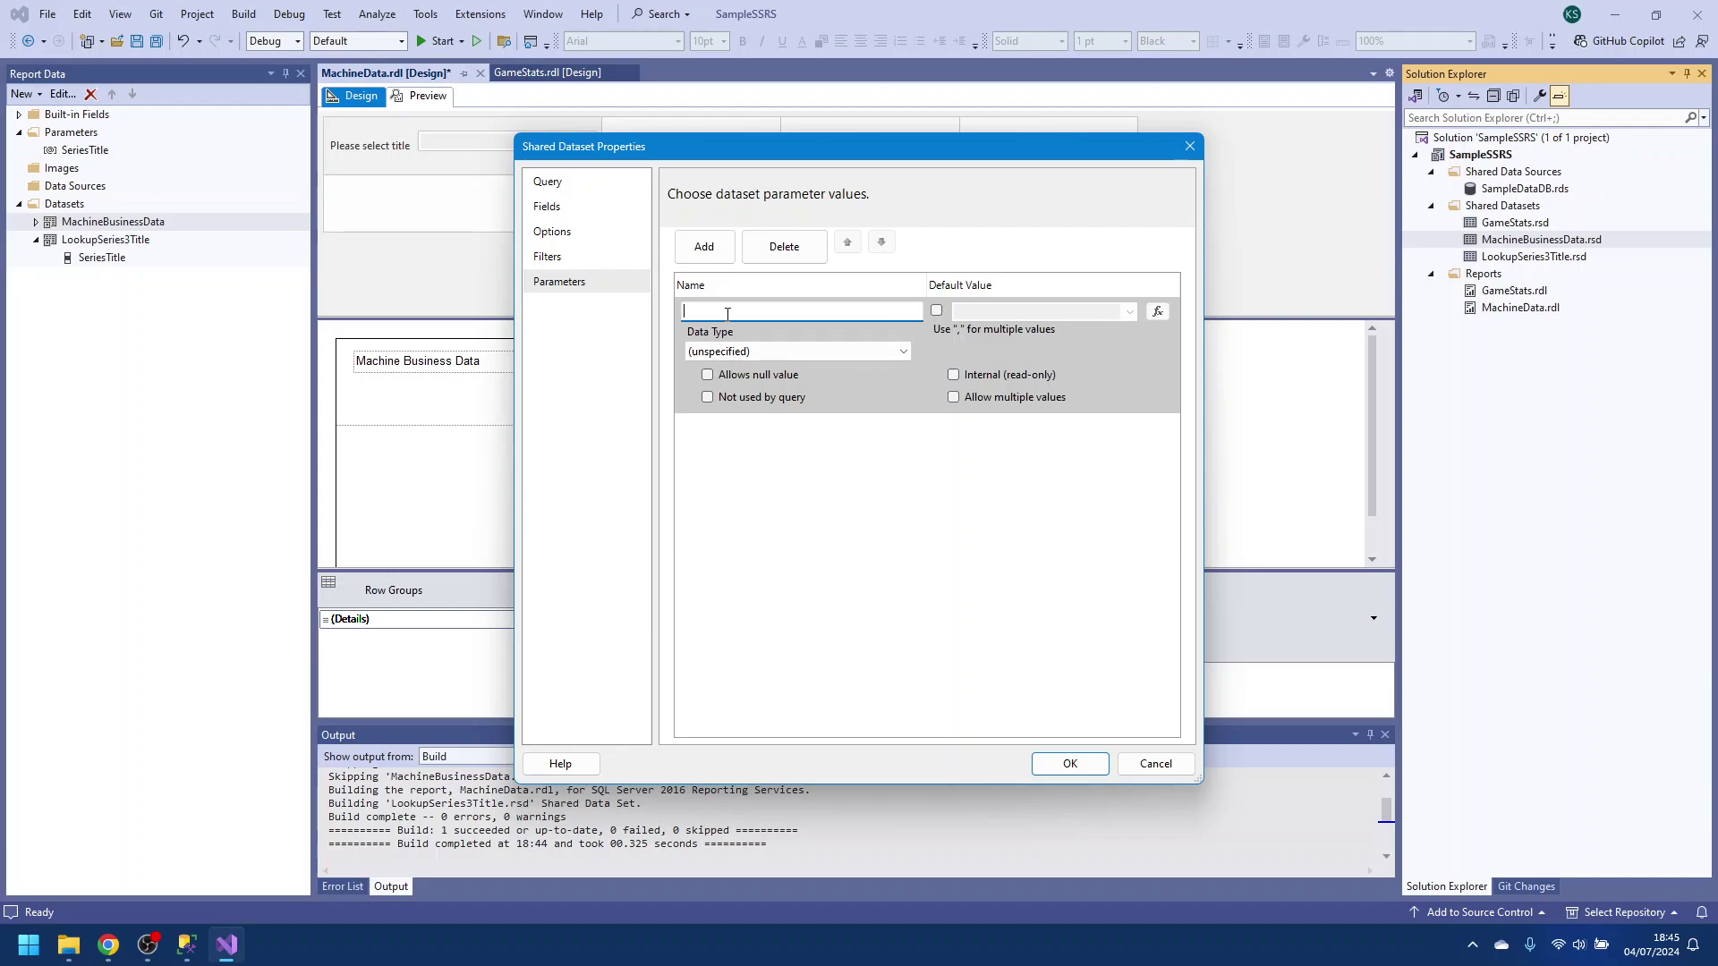
text(@SeriesTitle)
key(Tab)
click(785, 248)
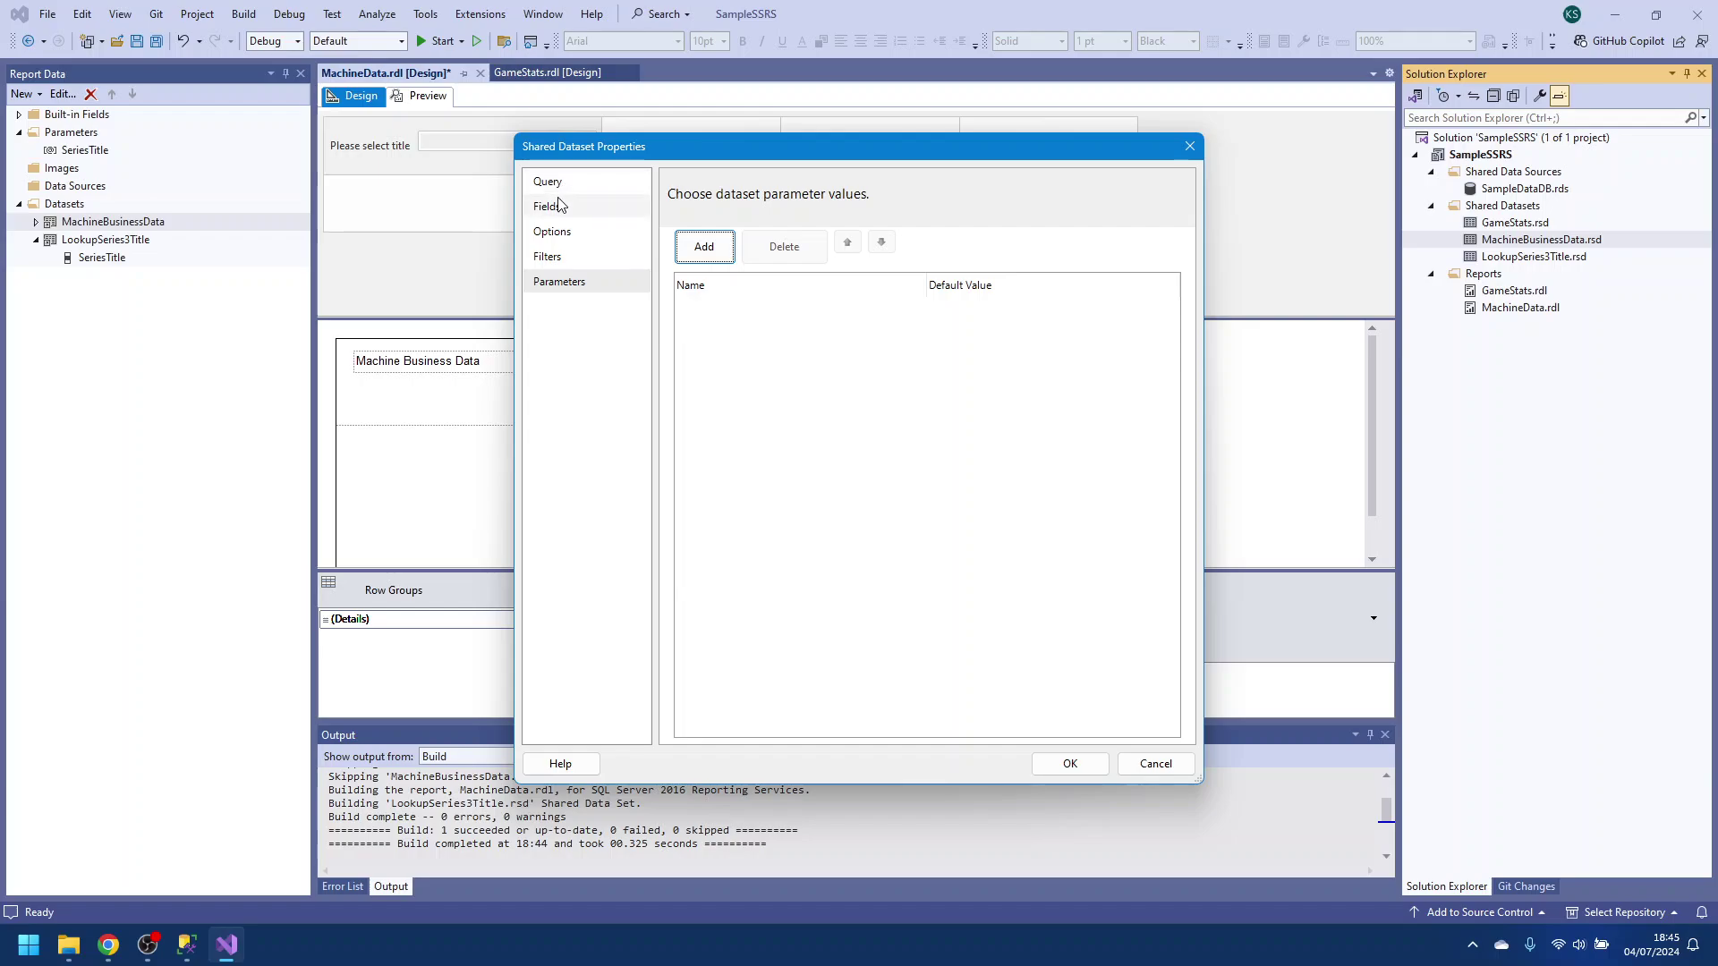
click(560, 204)
click(548, 184)
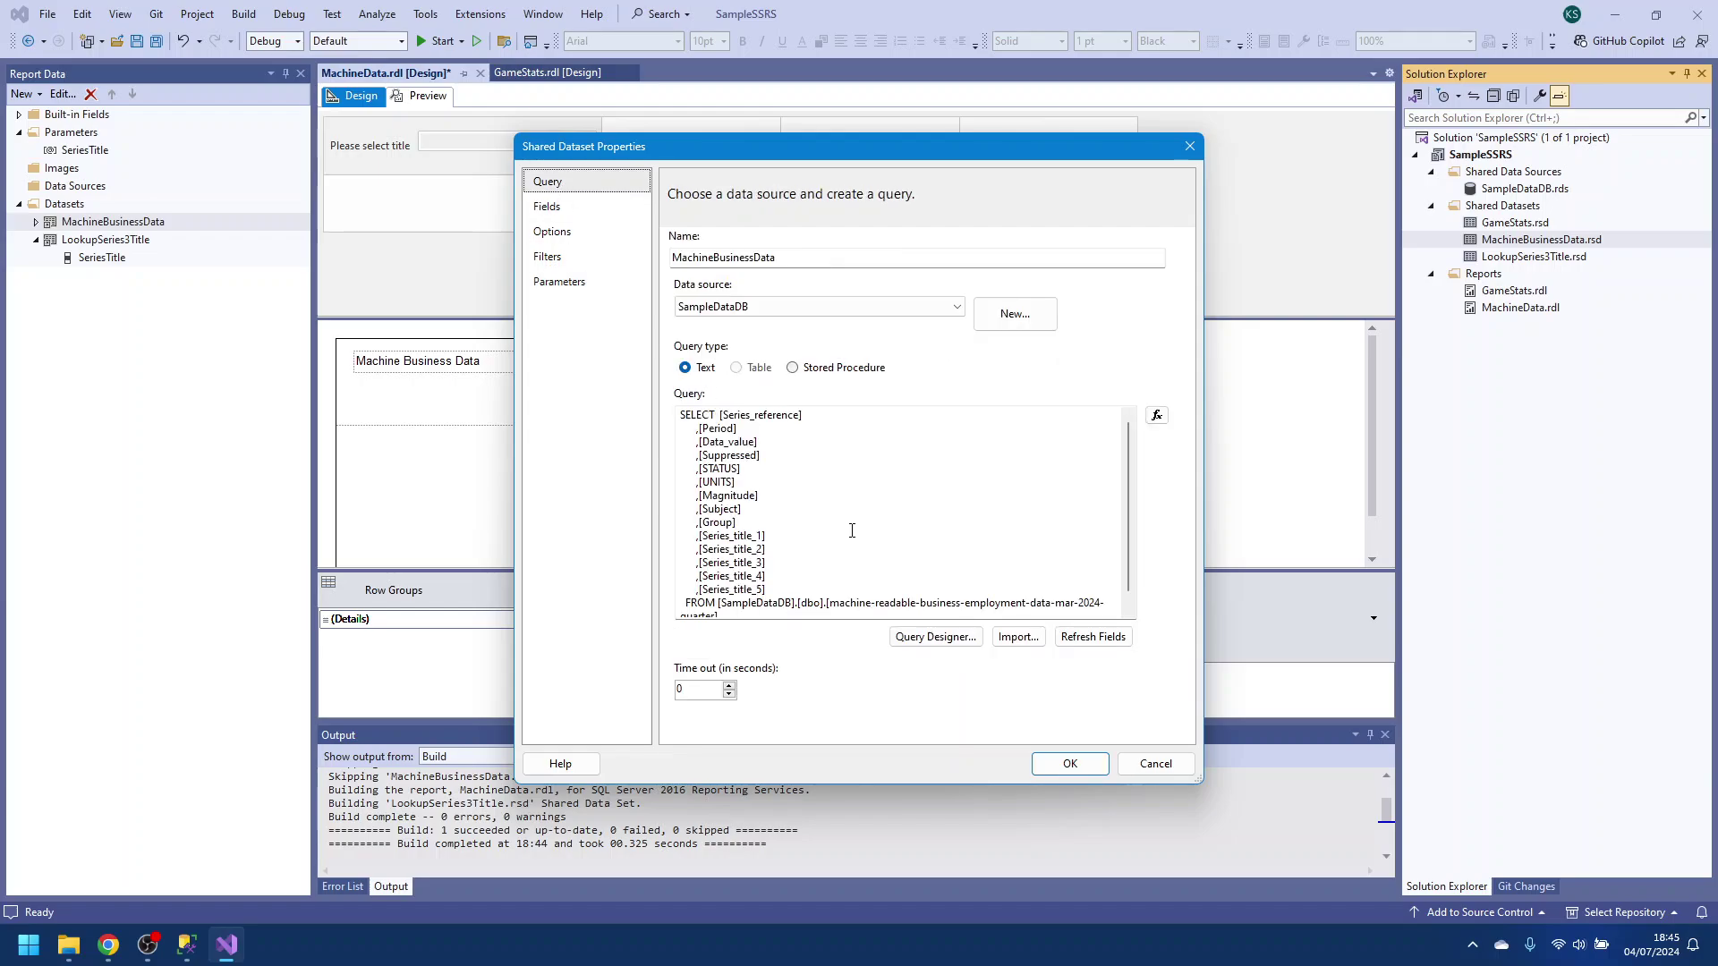
scroll(852, 531, down, 1)
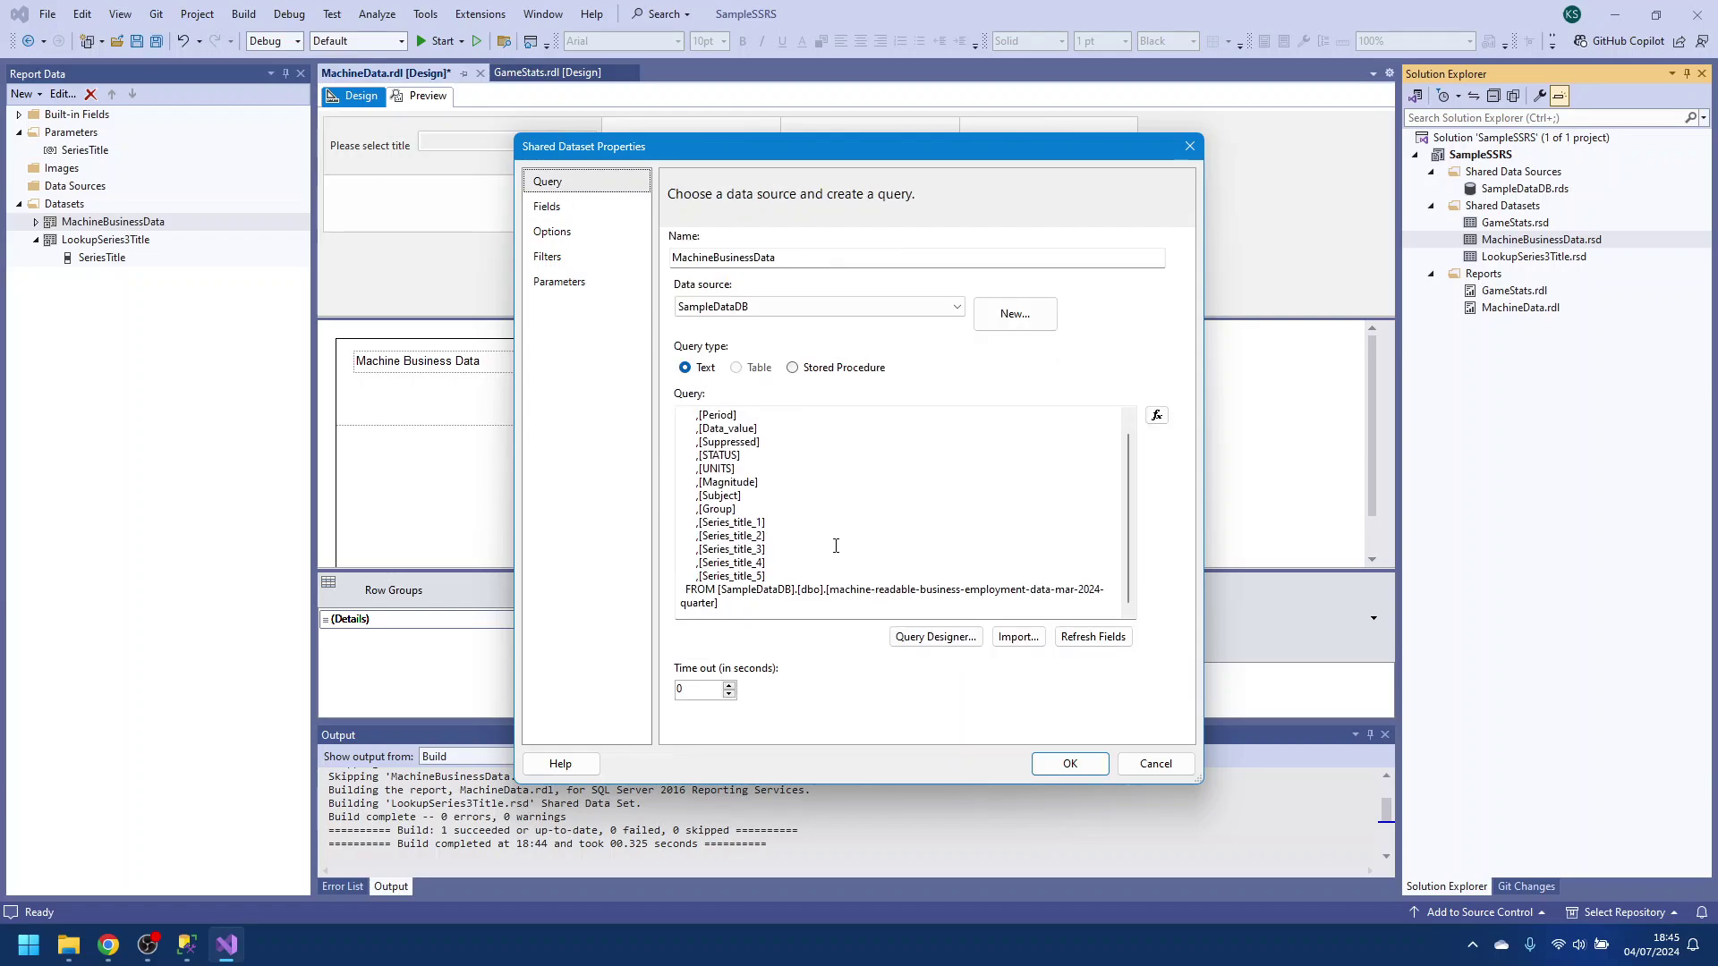
click(777, 607)
key(Return)
key(Return)
text(where)
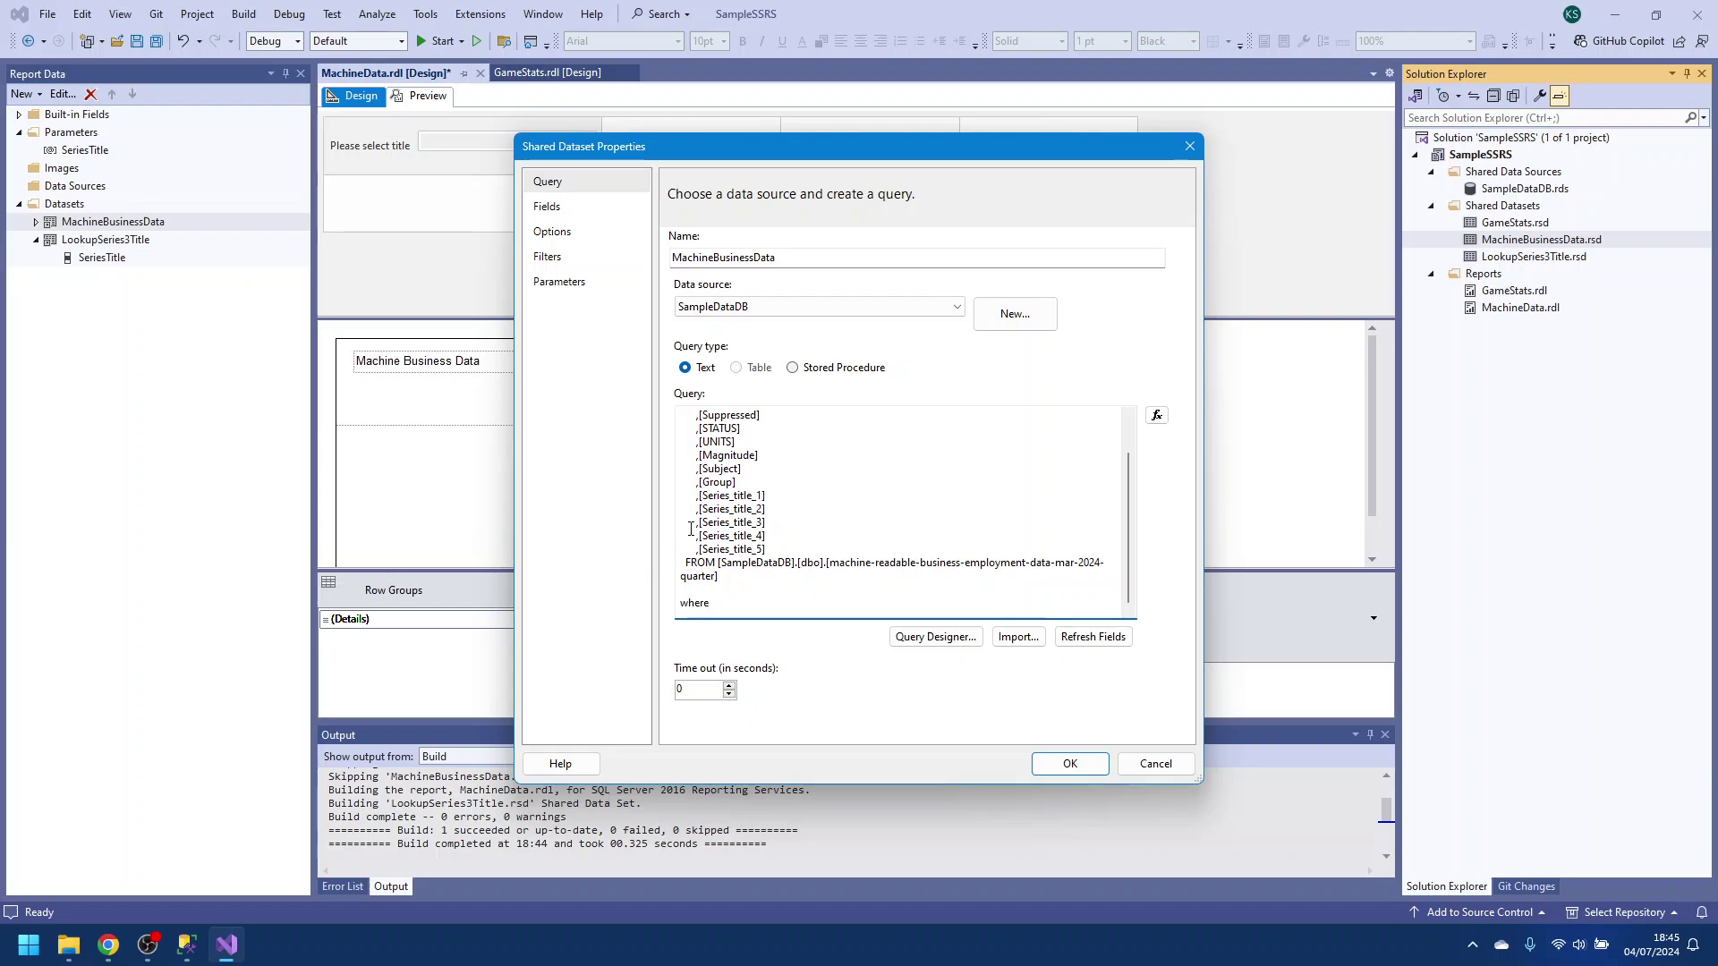
drag(700, 528, 793, 528)
key(ctrl+c)
click(722, 602)
key(ctrl+v)
text(in(@Ser)
click(1055, 768)
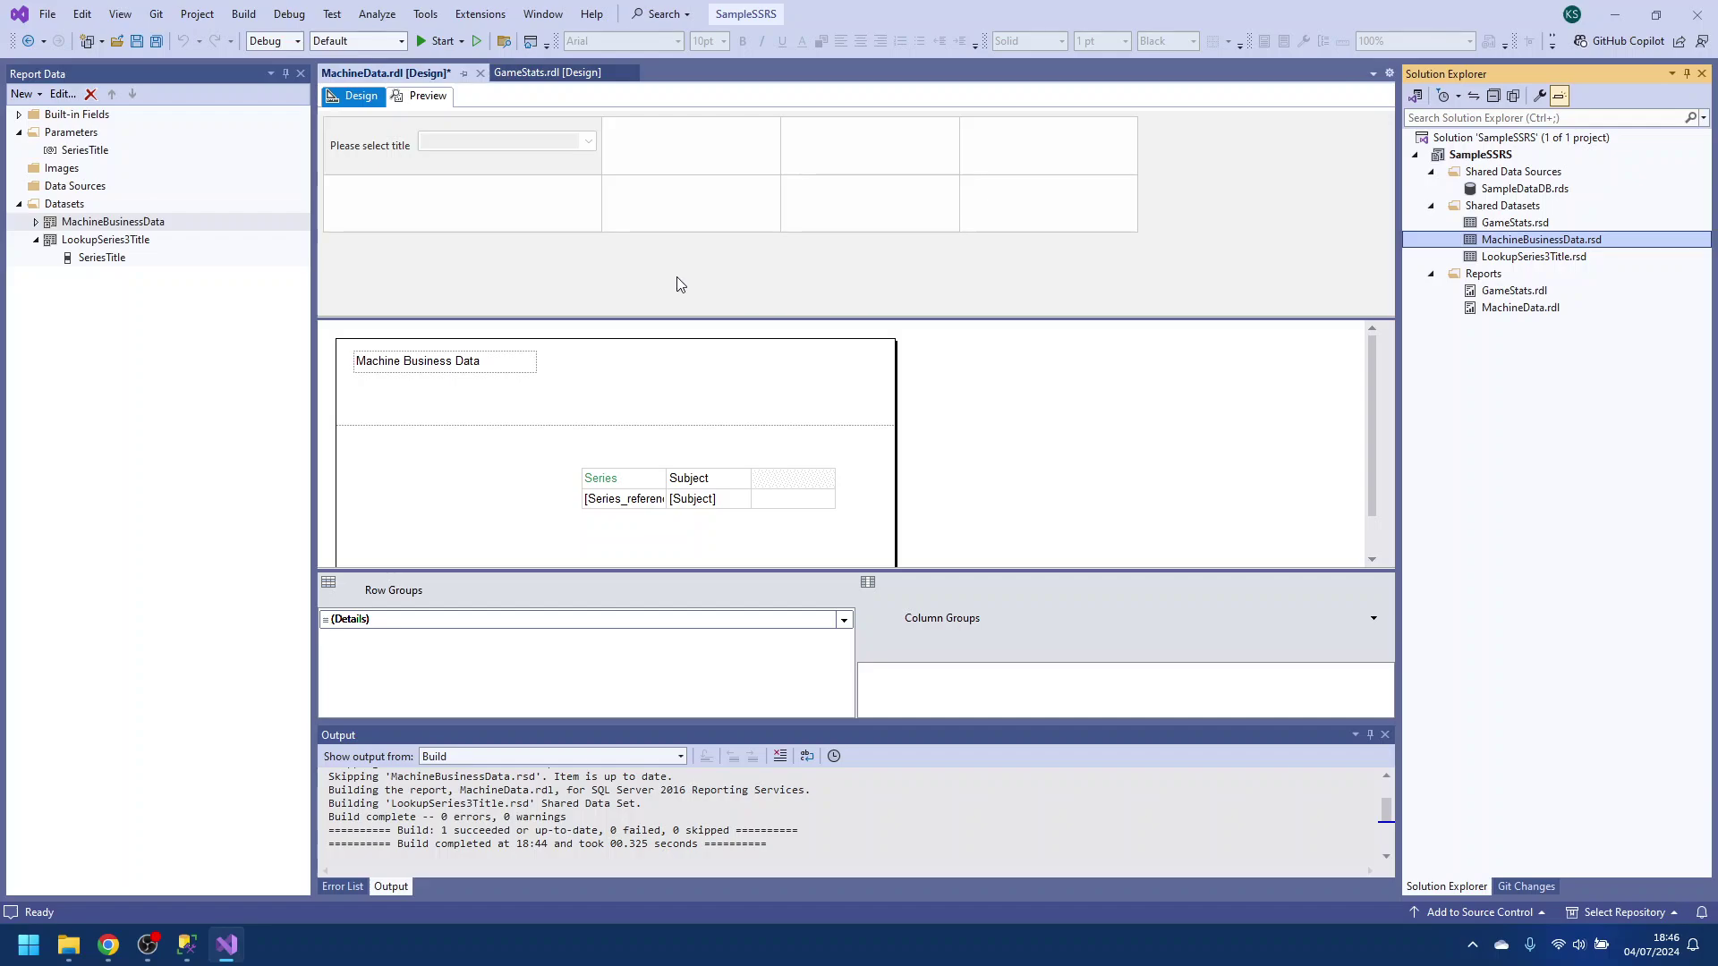
Check the parameter definitions of the MachineBusinessData.rsd shared dataset
double_click(1514, 246)
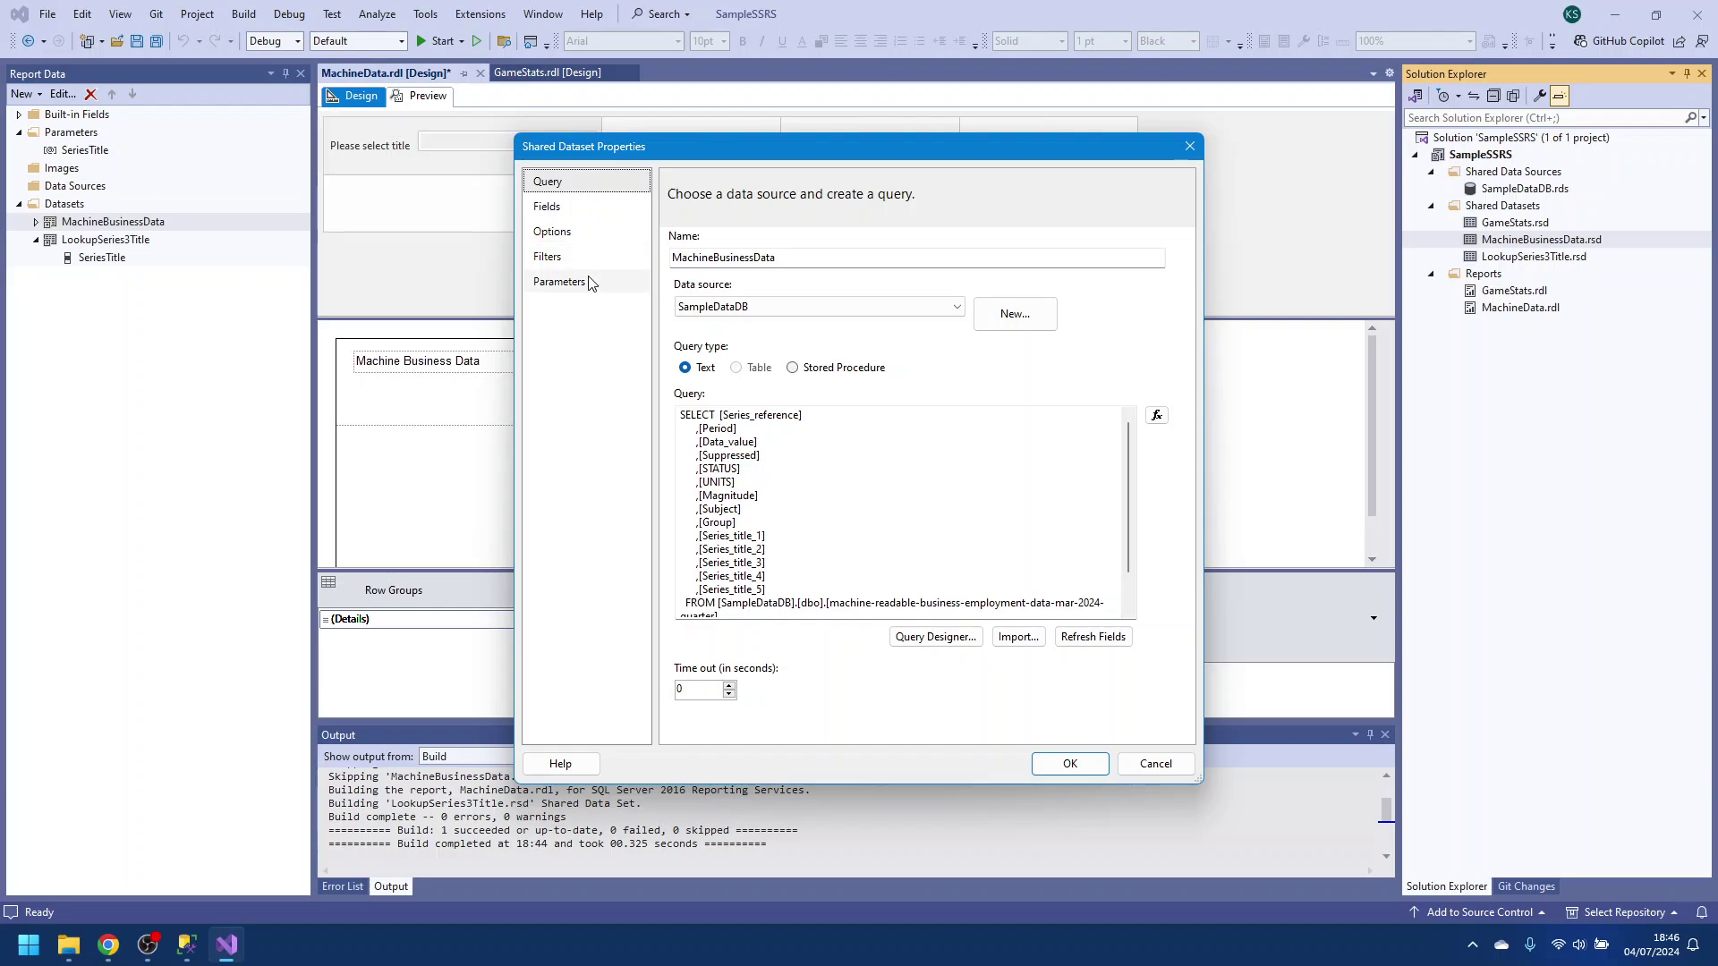
click(631, 285)
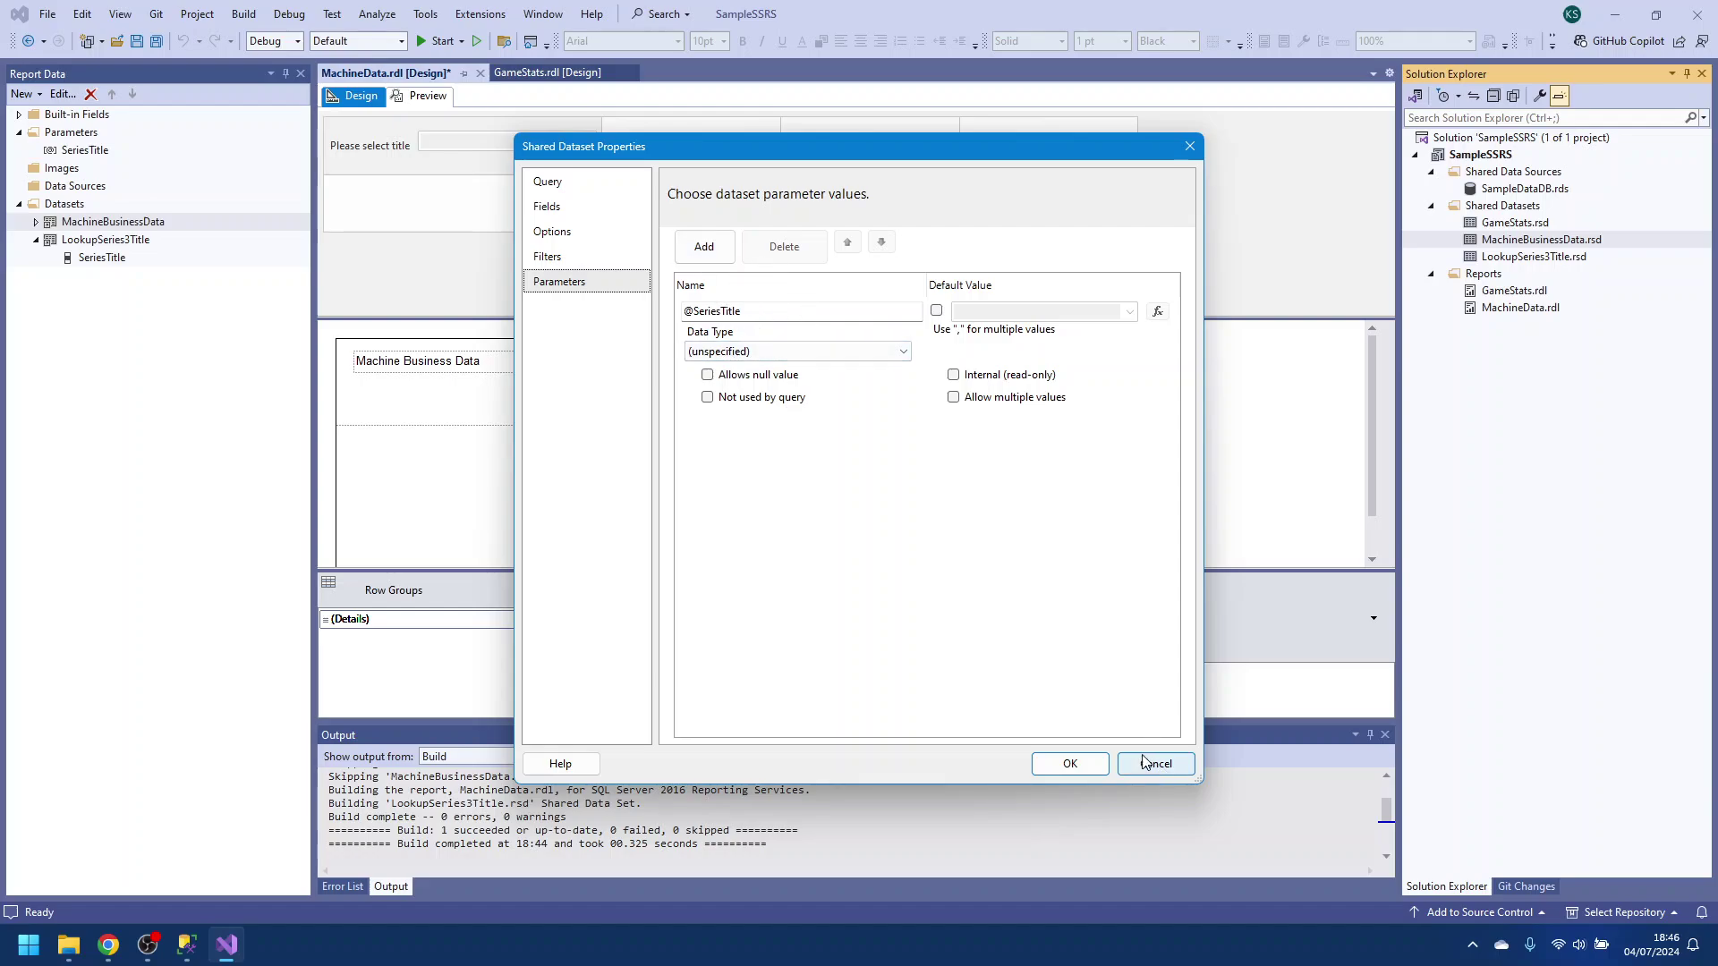
click(1071, 764)
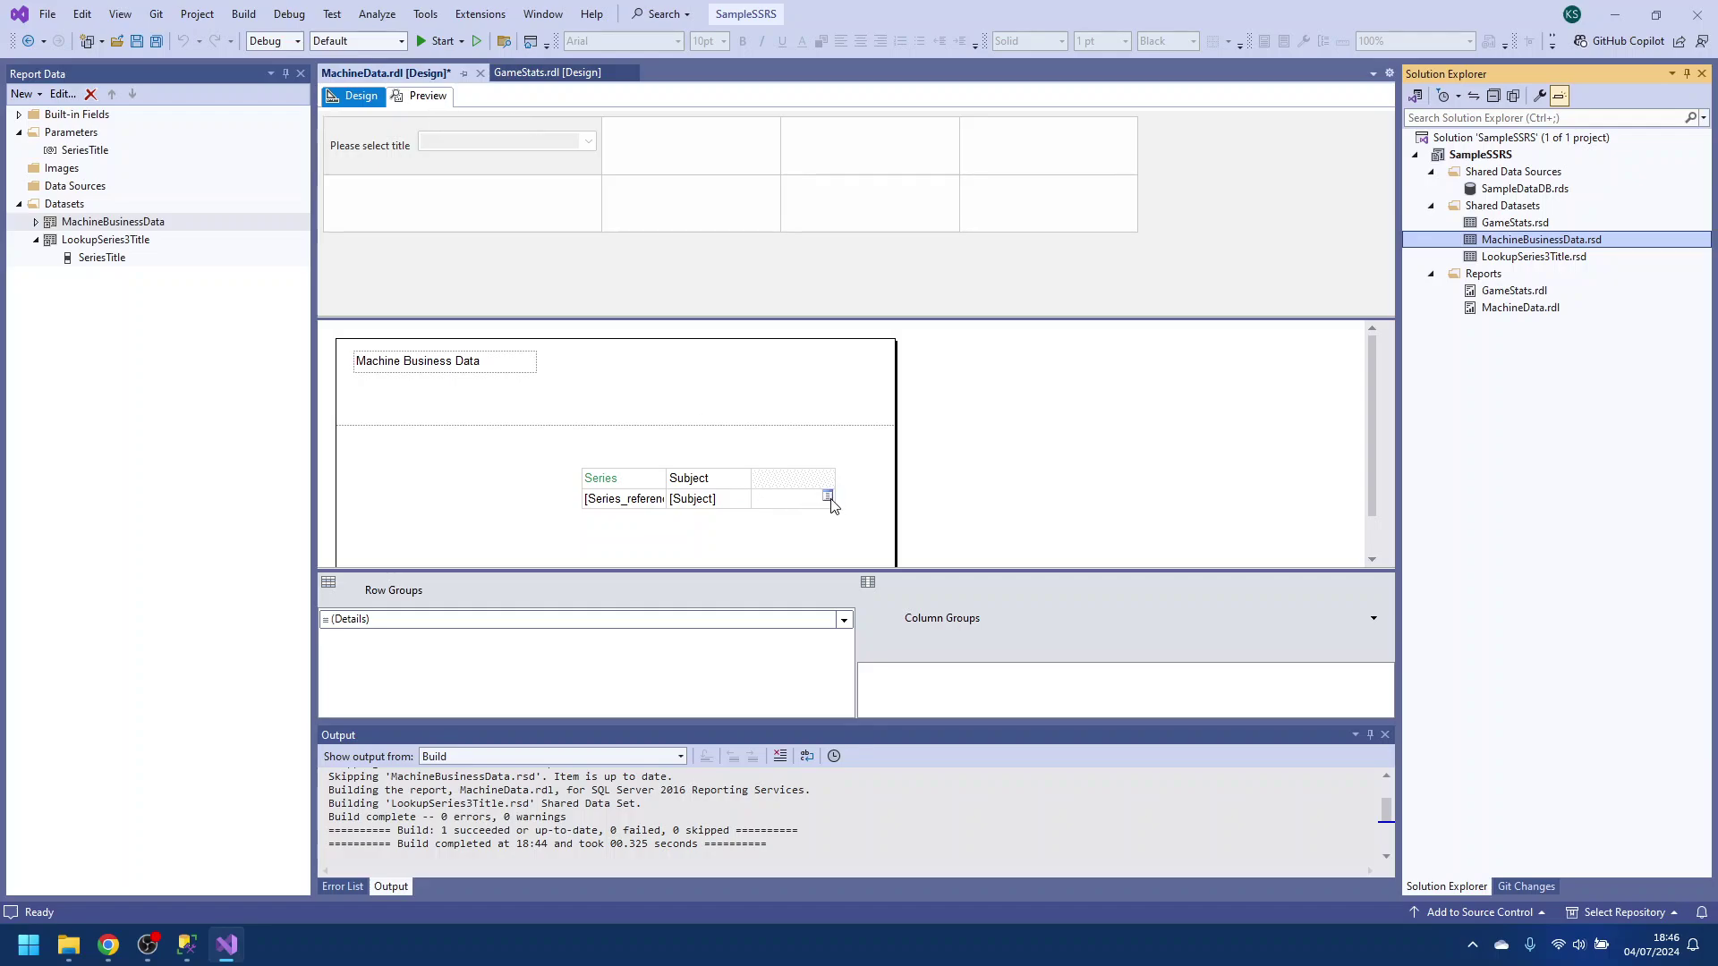
Fill the table's empty third column with the Series_title_3 field and save the report
click(829, 498)
click(911, 728)
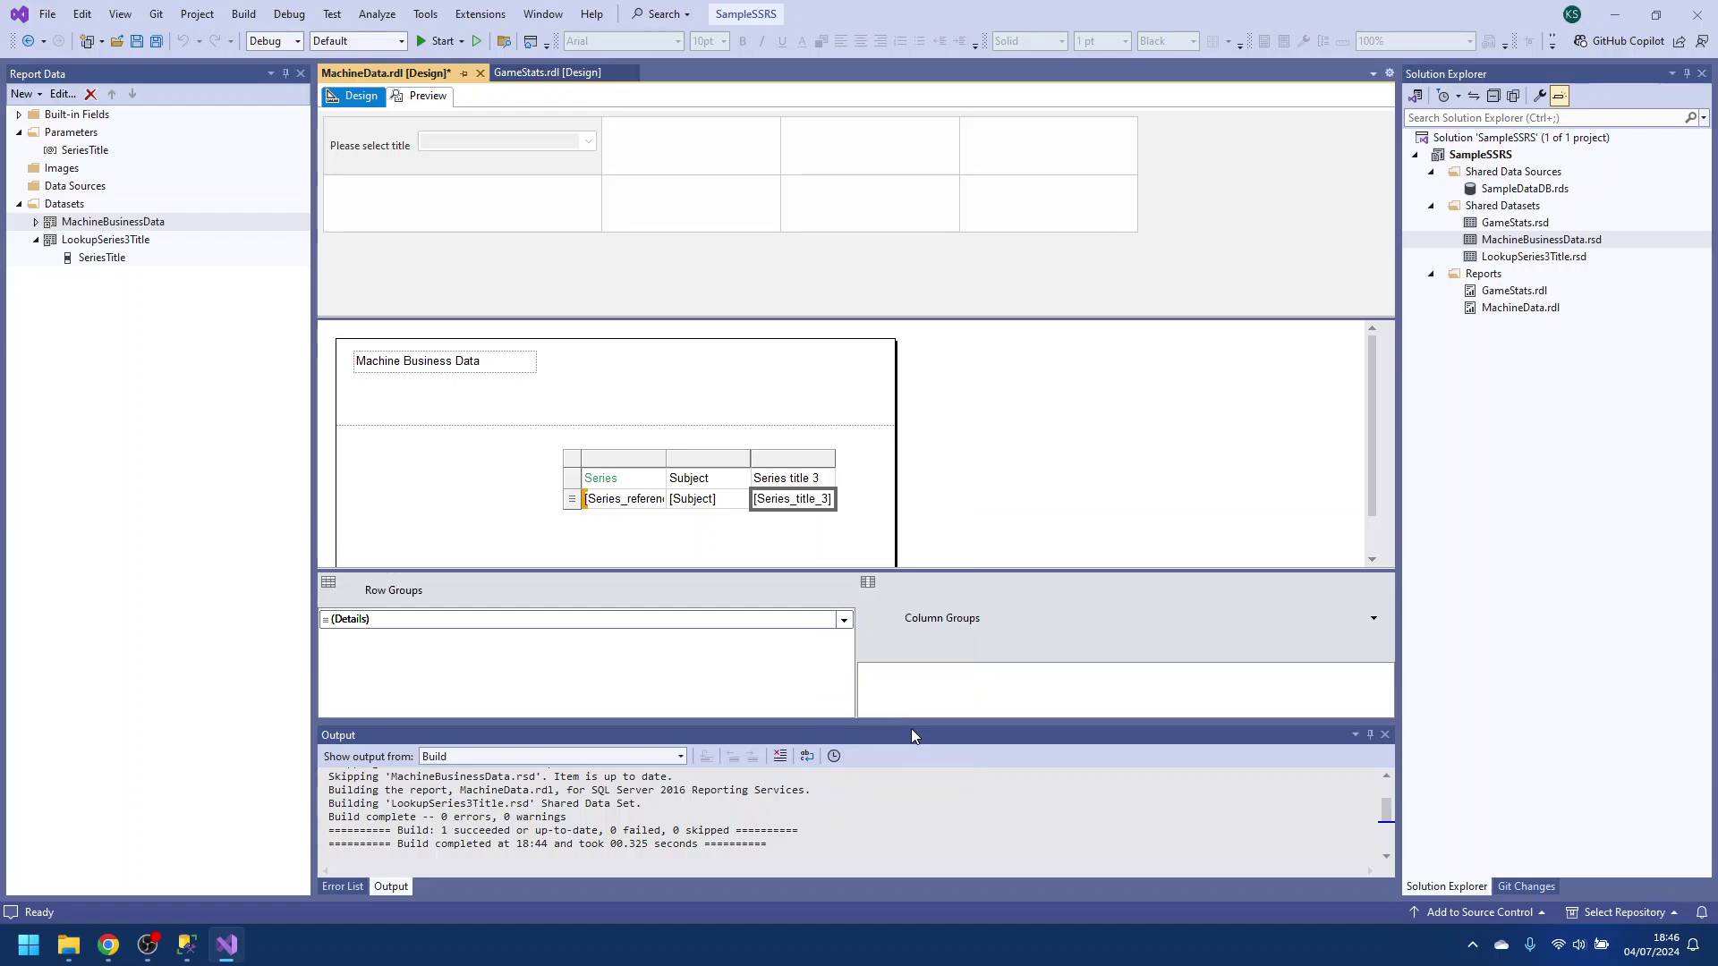
click(143, 47)
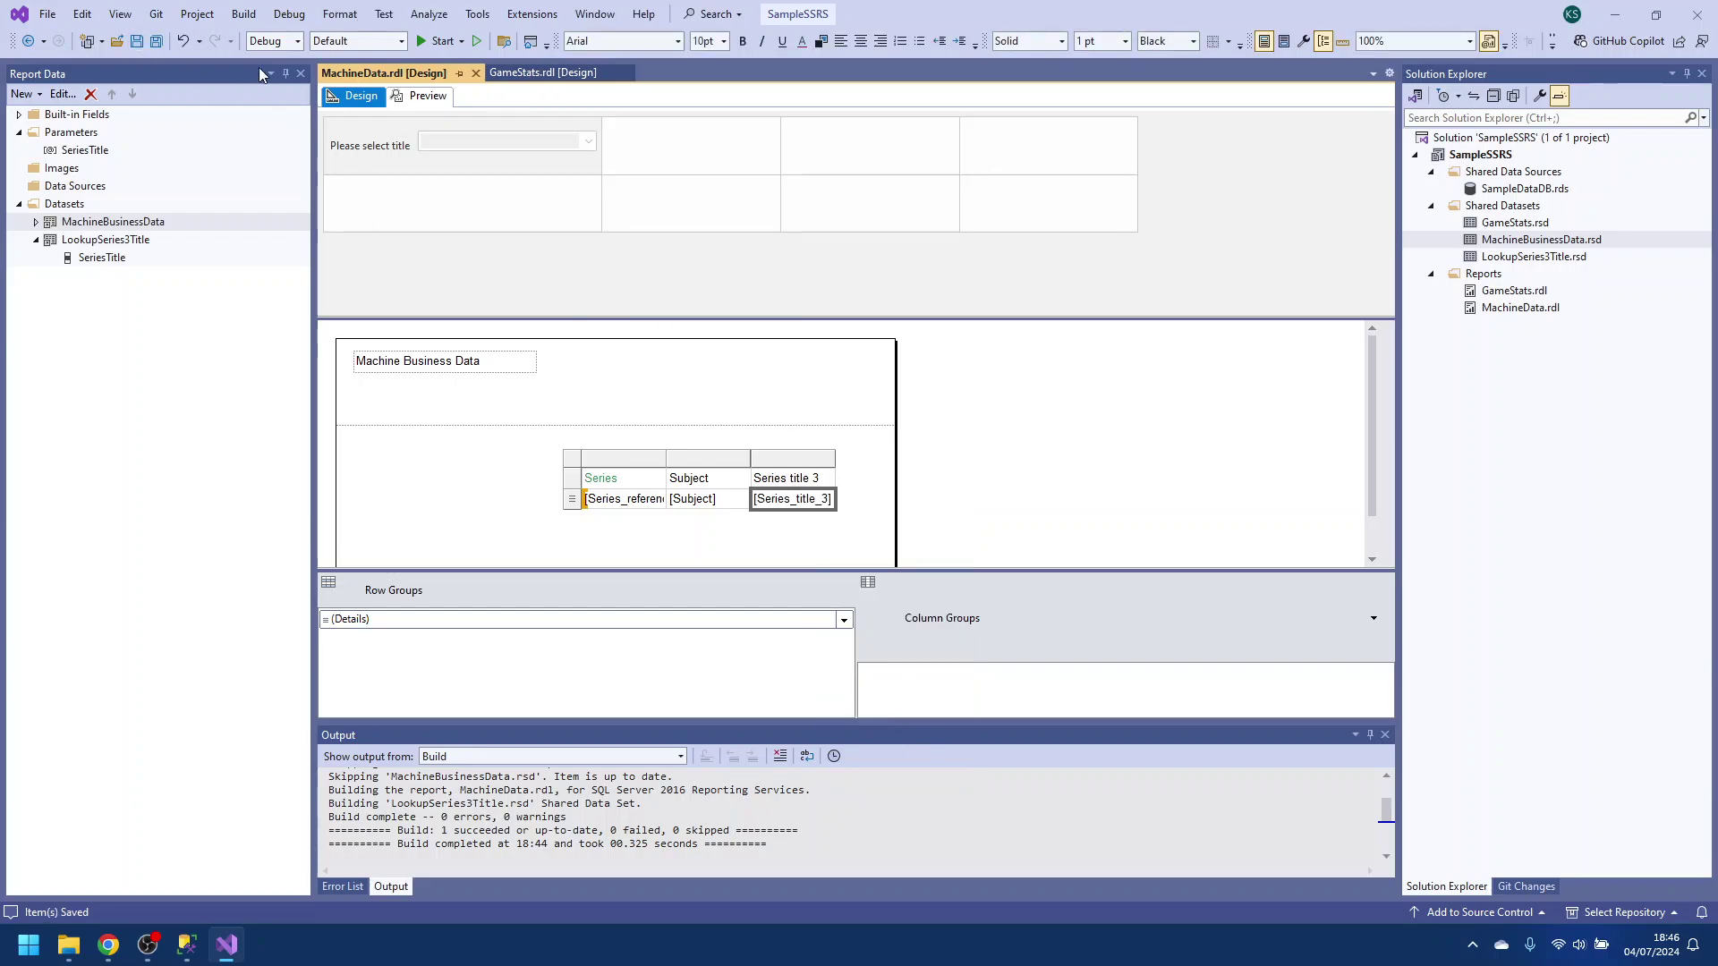
Preview the report and run it with only the Trend title selected
click(417, 97)
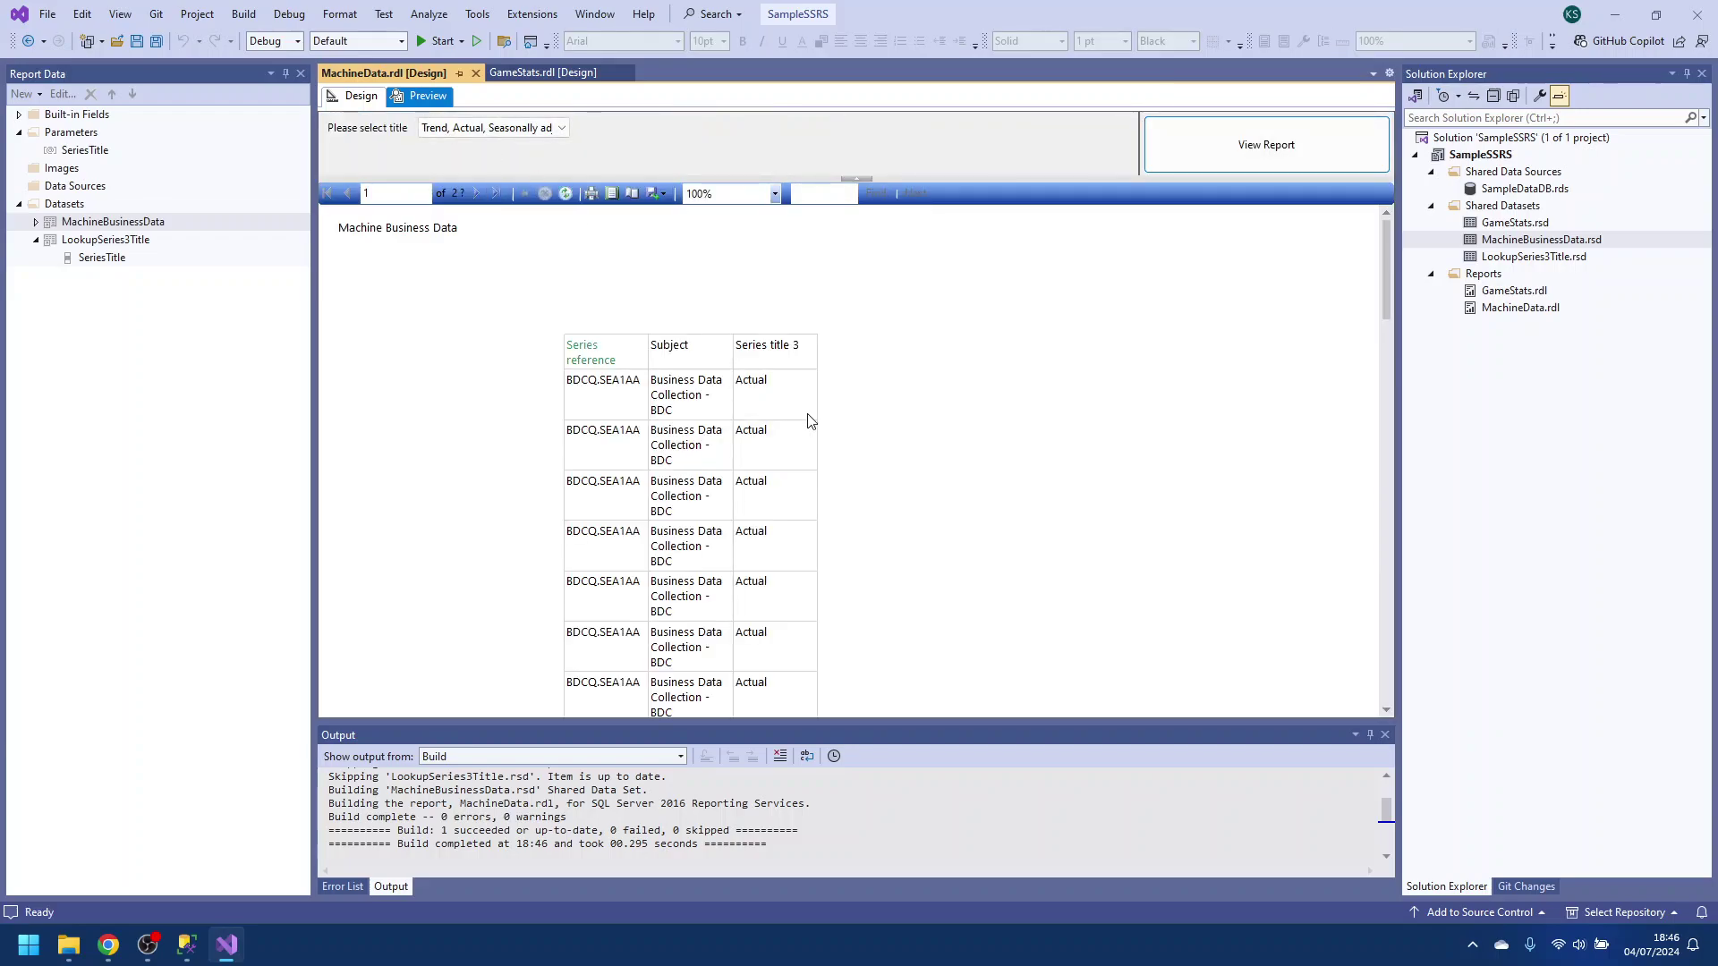
click(545, 131)
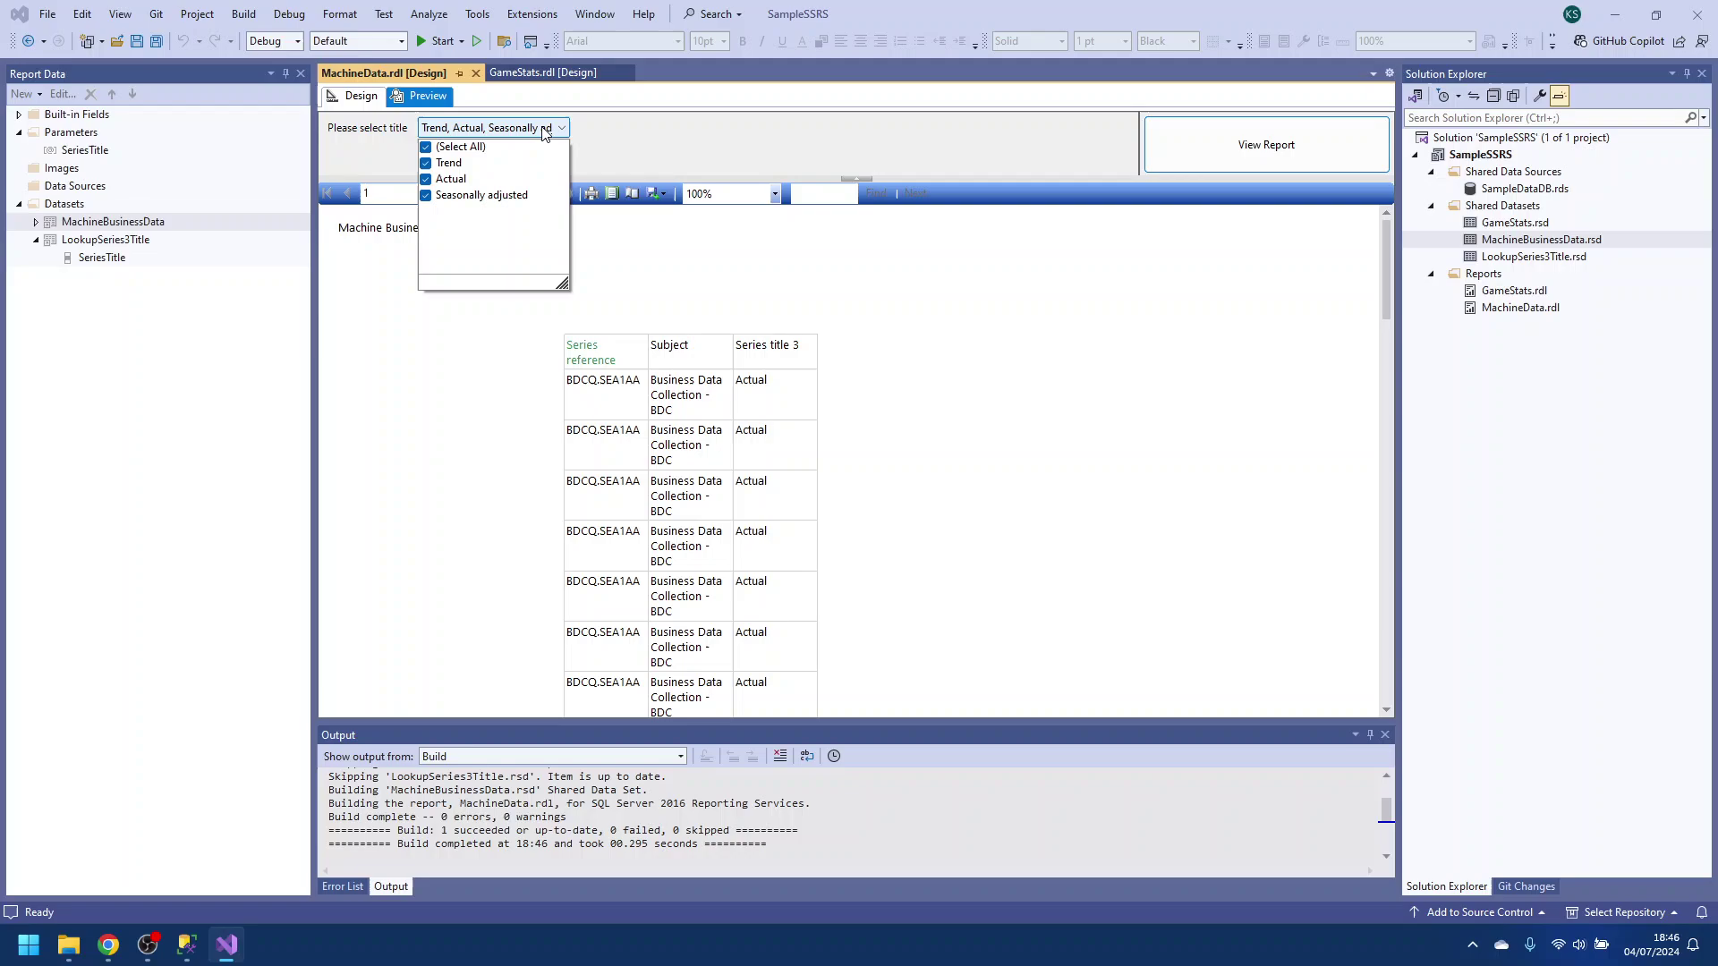
click(426, 147)
click(435, 164)
click(1221, 147)
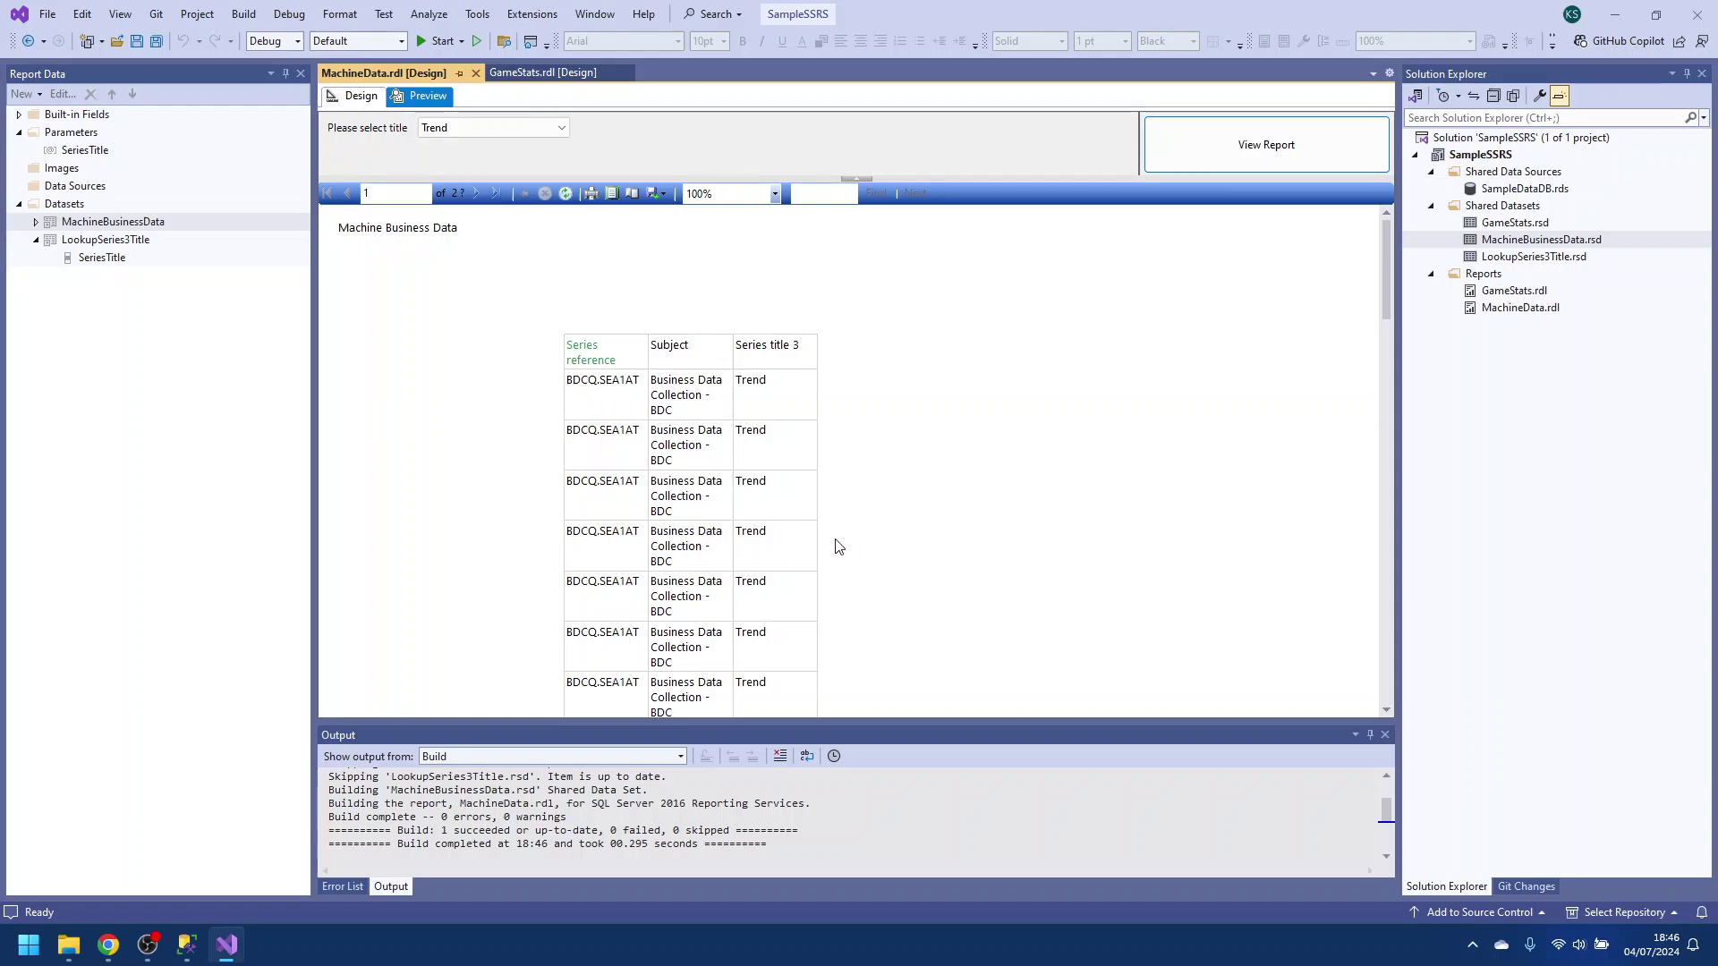
Add Seasonally adjusted to the title selection, rerun the report and look through the Series title 3 values
click(558, 126)
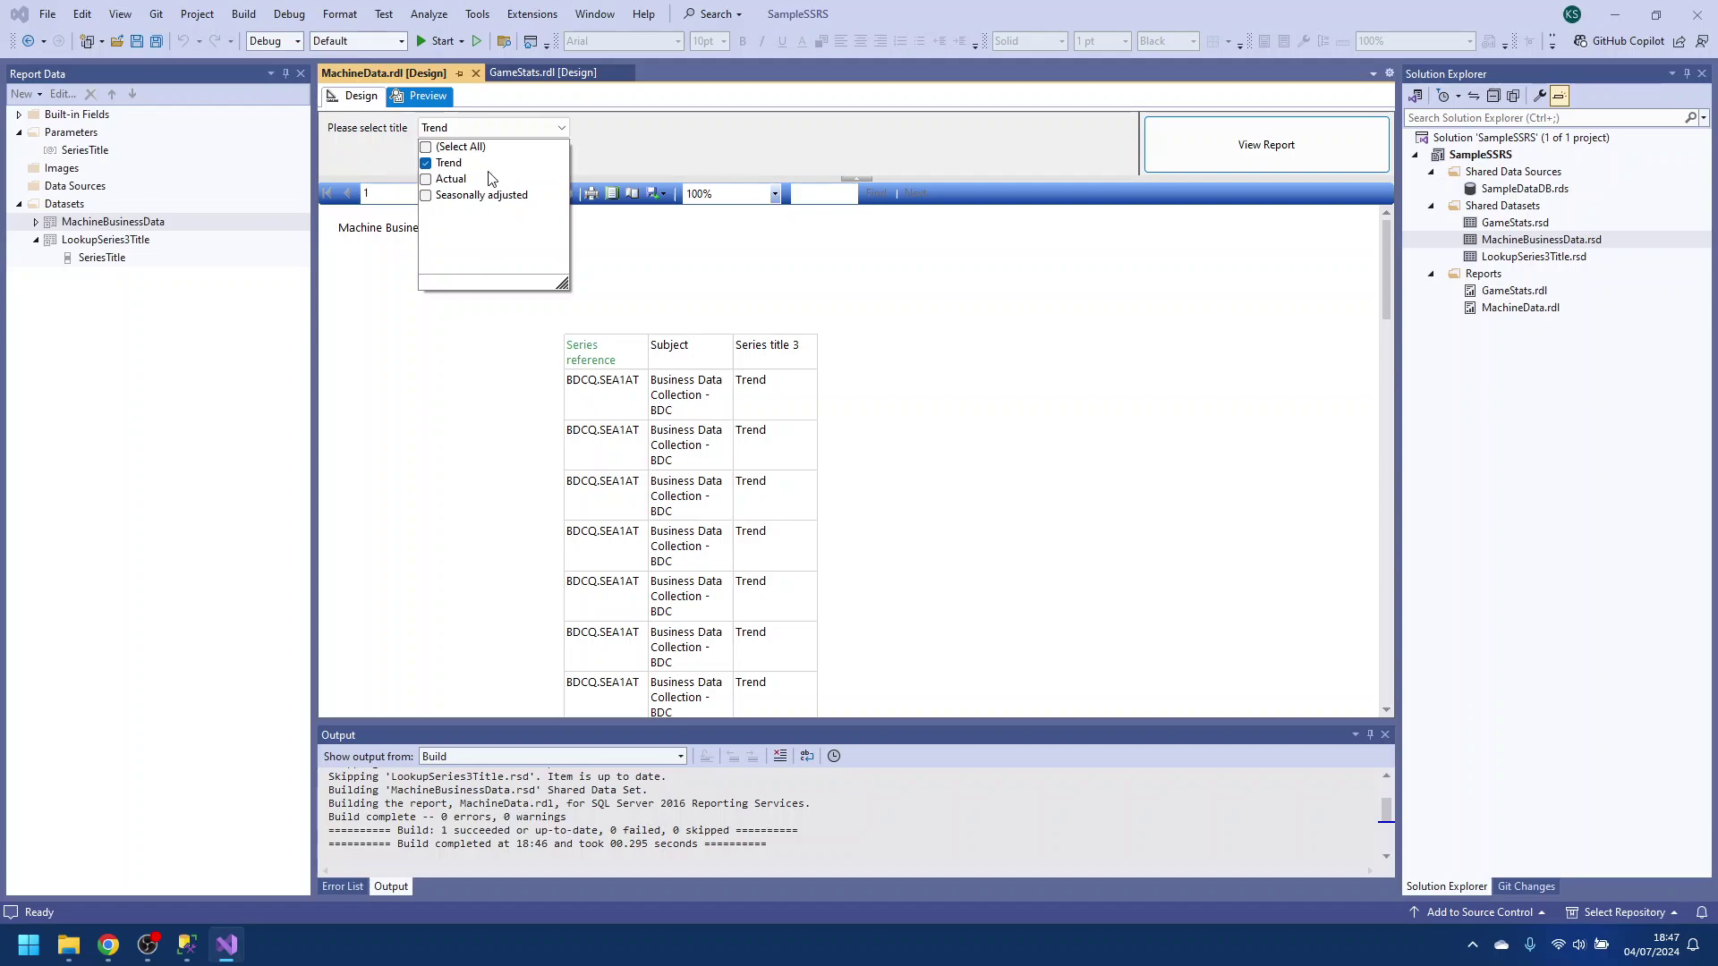
click(427, 196)
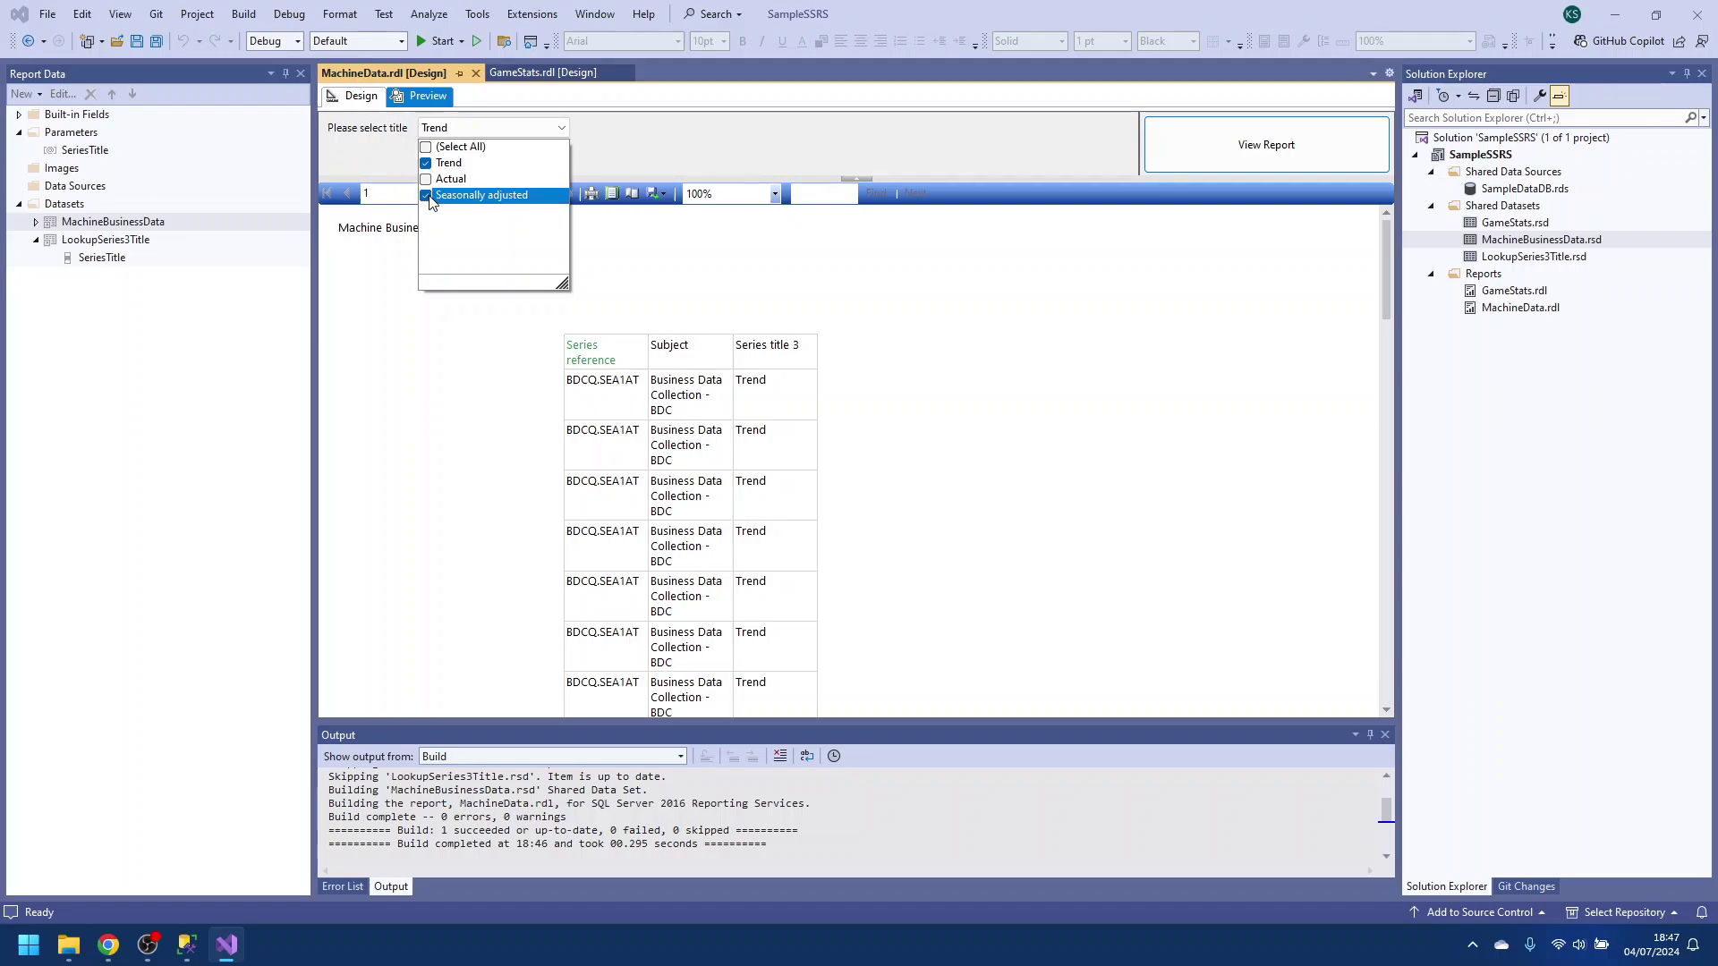
click(1211, 165)
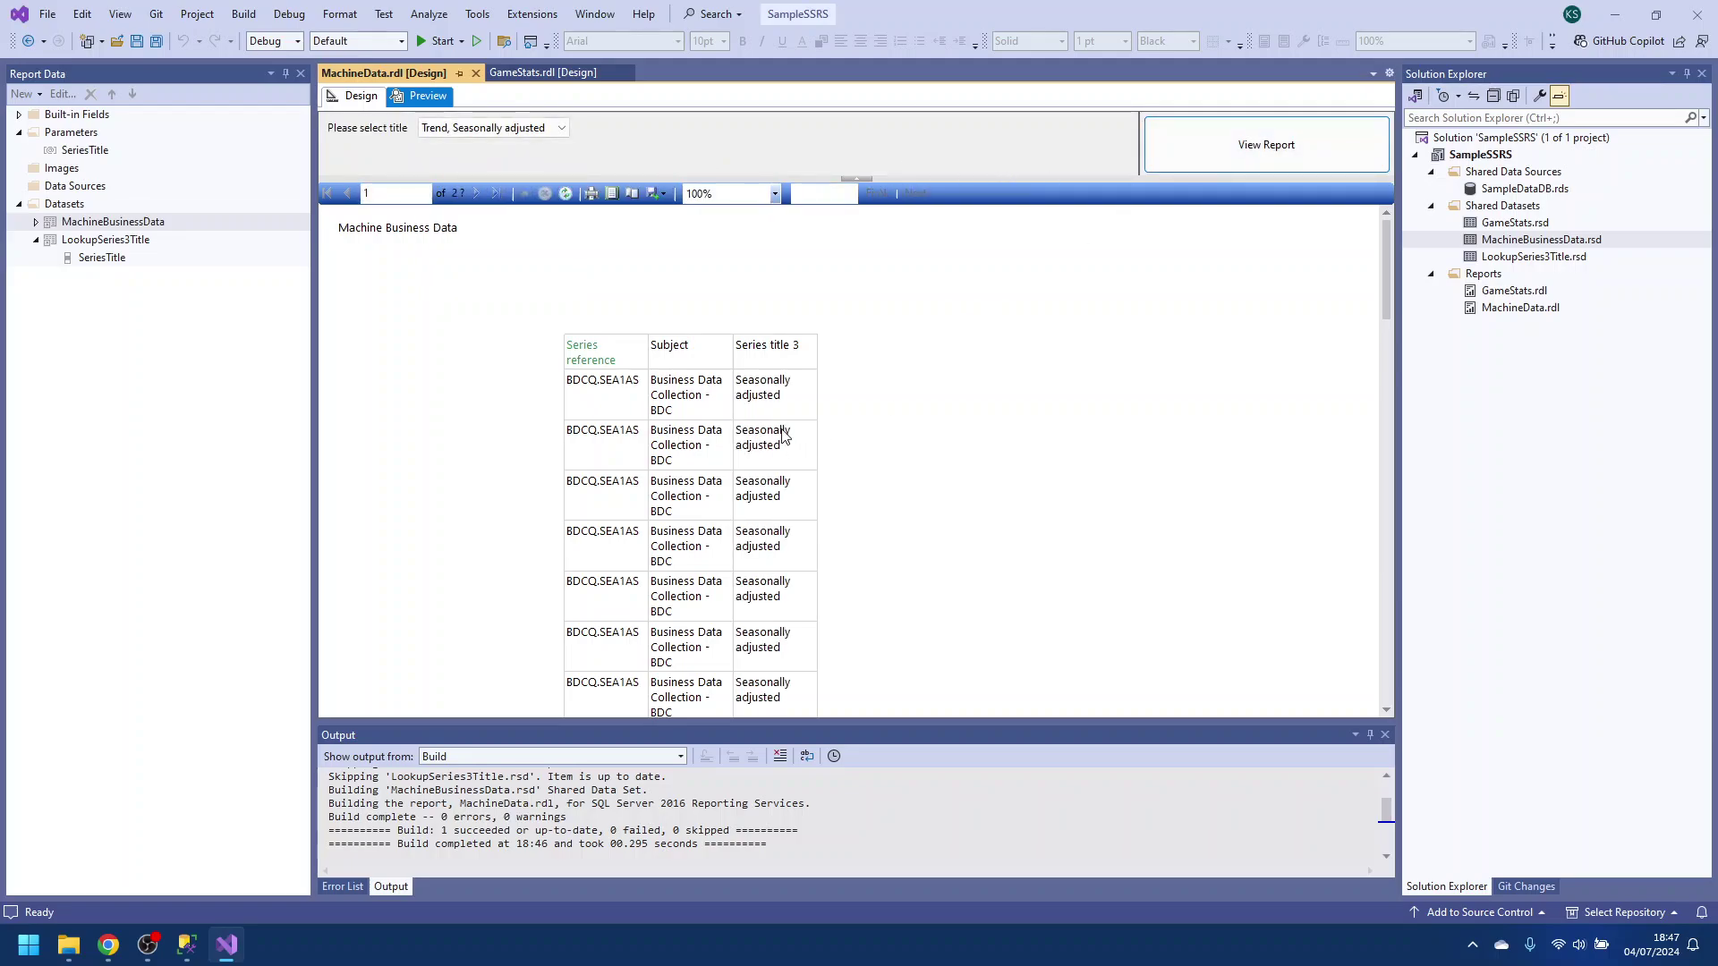
scroll(784, 436, down, 10)
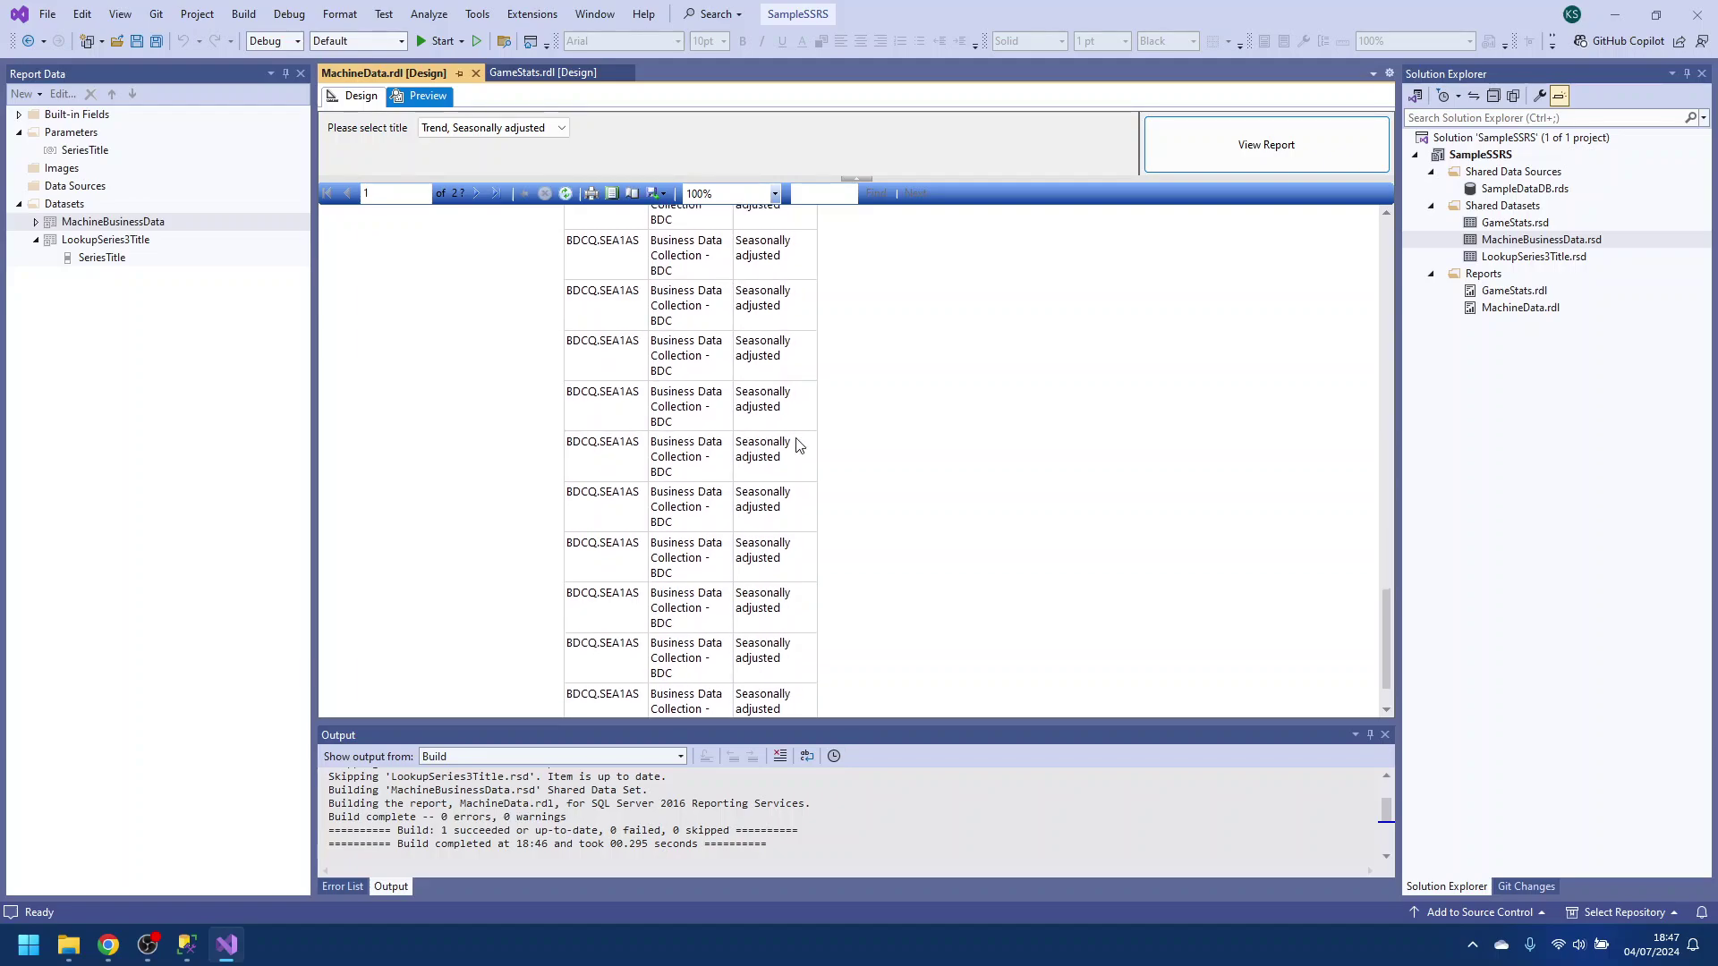
scroll(800, 445, down, 6)
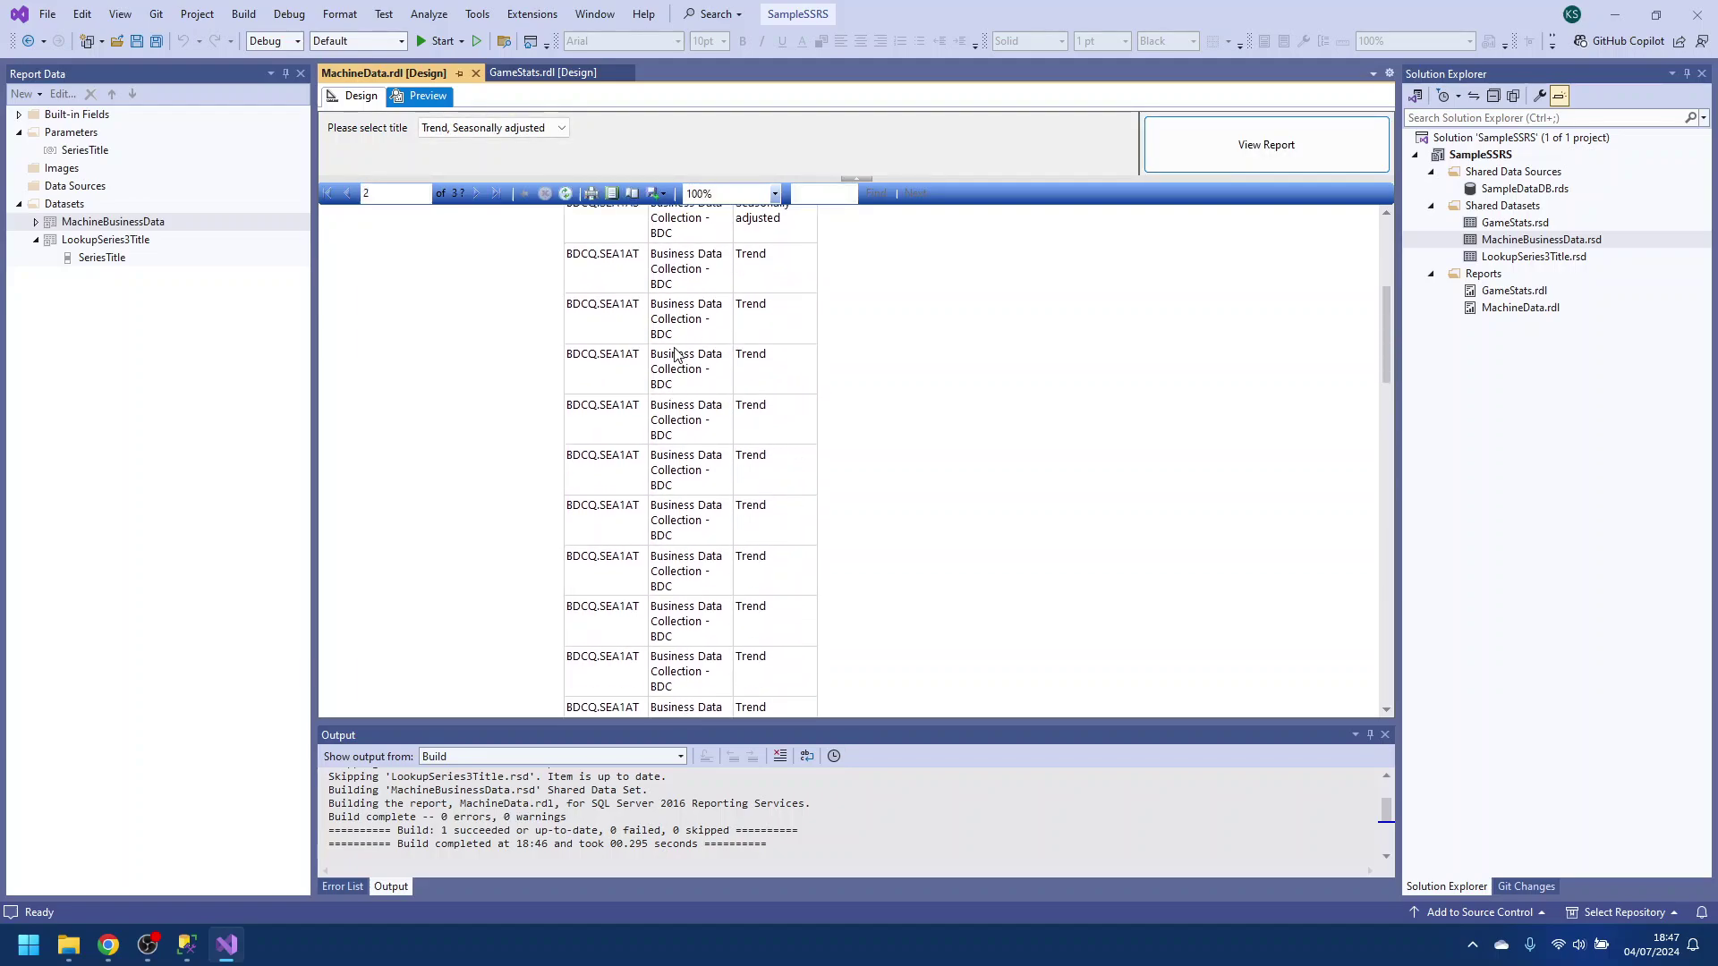
scroll(785, 410, up, 4)
scroll(787, 410, up, 15)
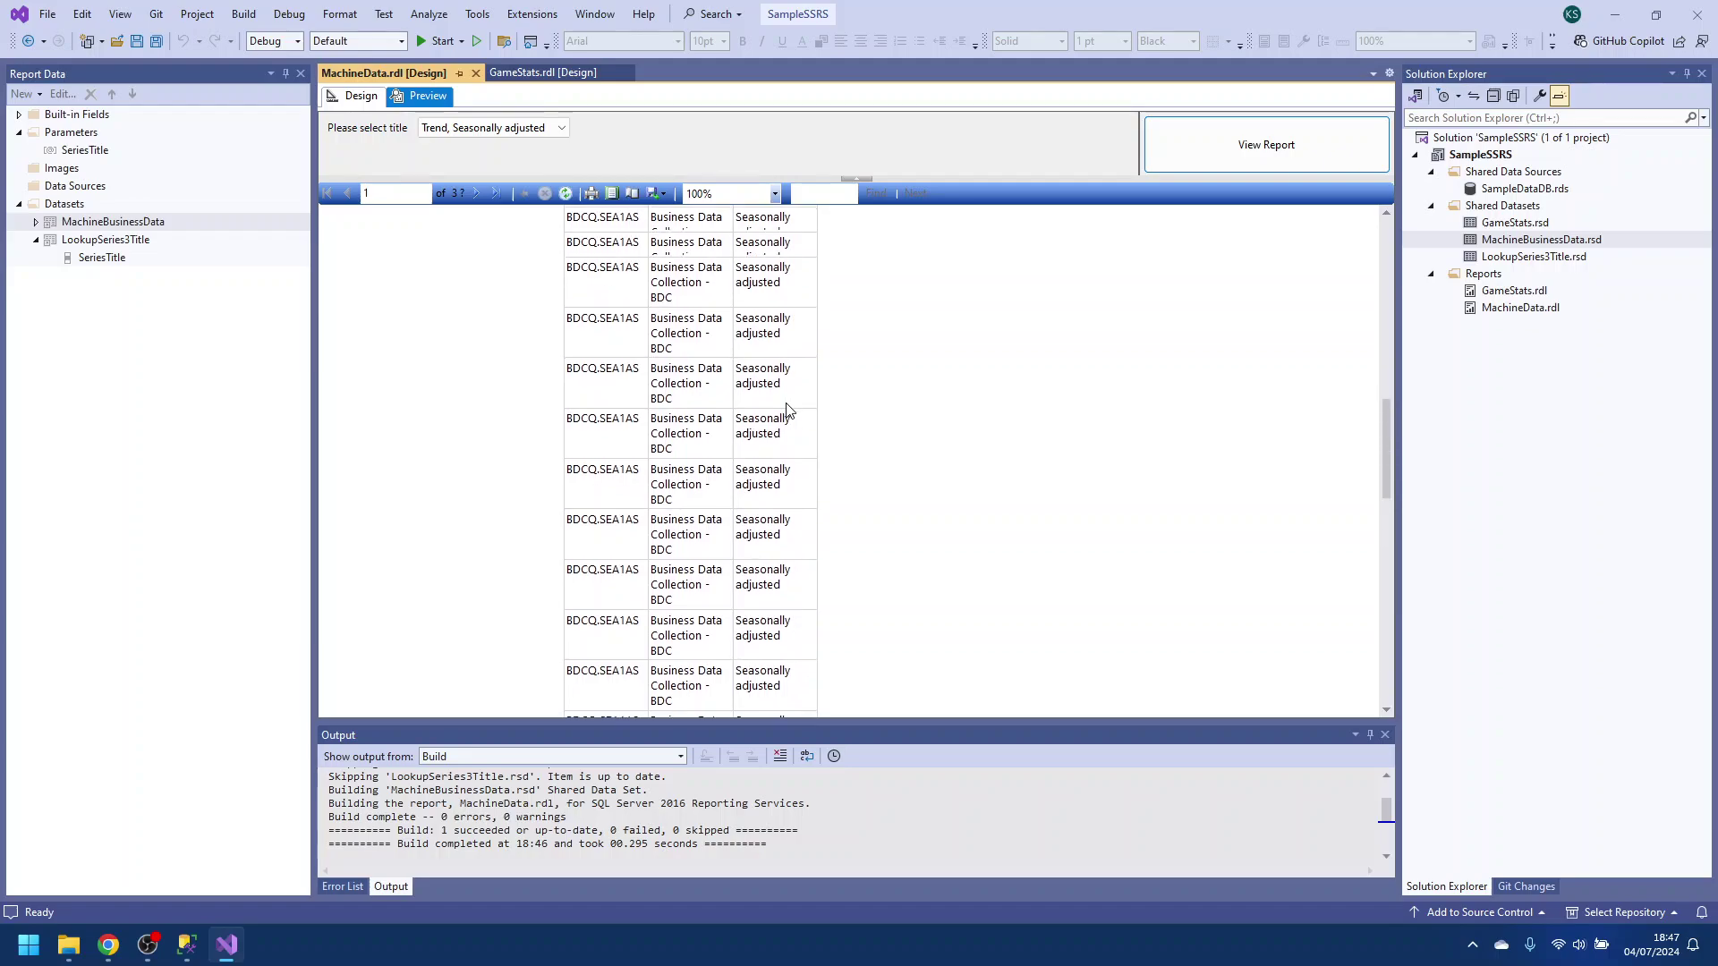